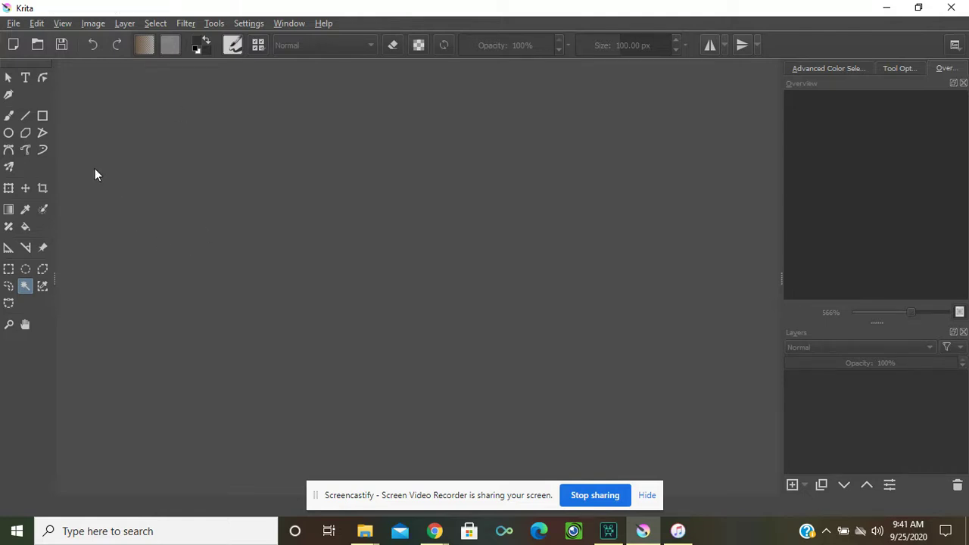
Open the scanned drawing IMG_E7267 from the Animation folder
left_click(13, 24)
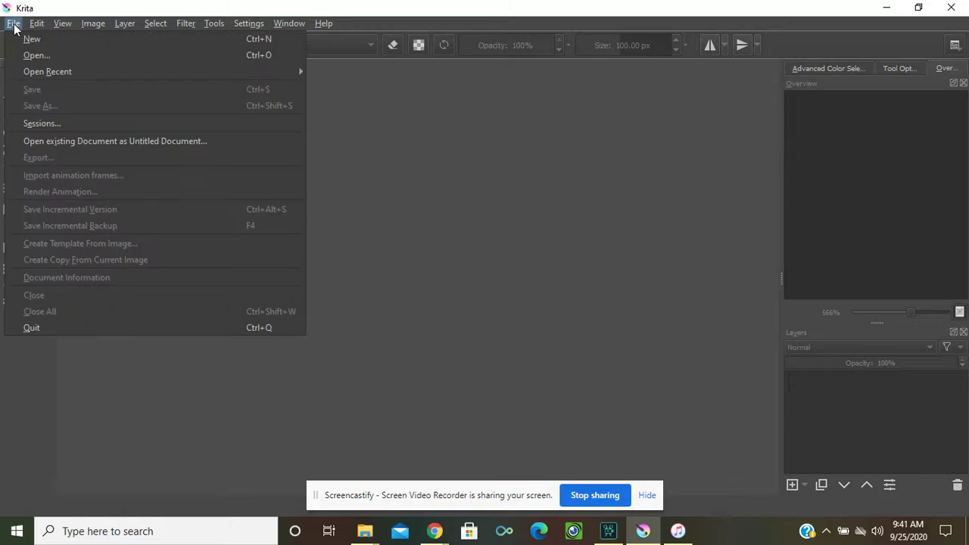
left_click(32, 56)
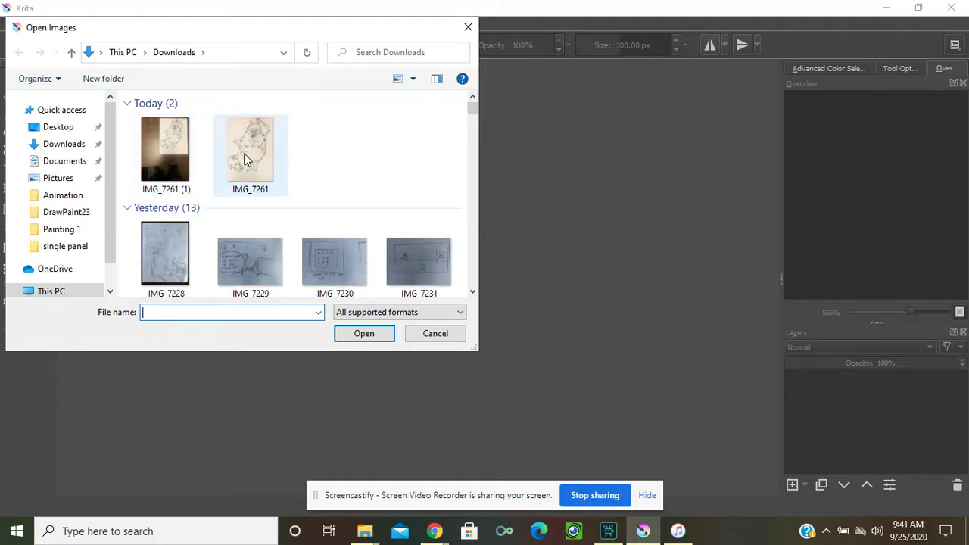
left_click(80, 198)
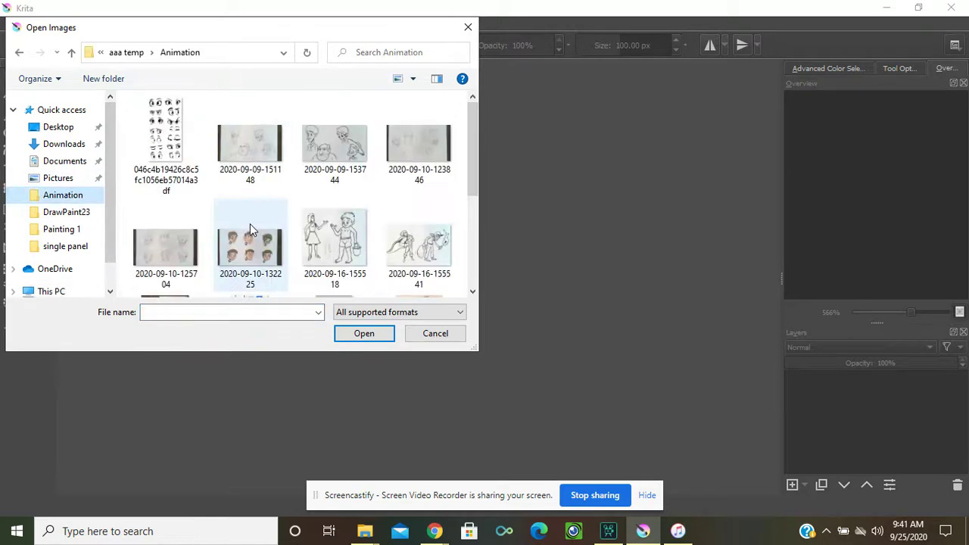
left_click_drag(472, 136, 456, 240)
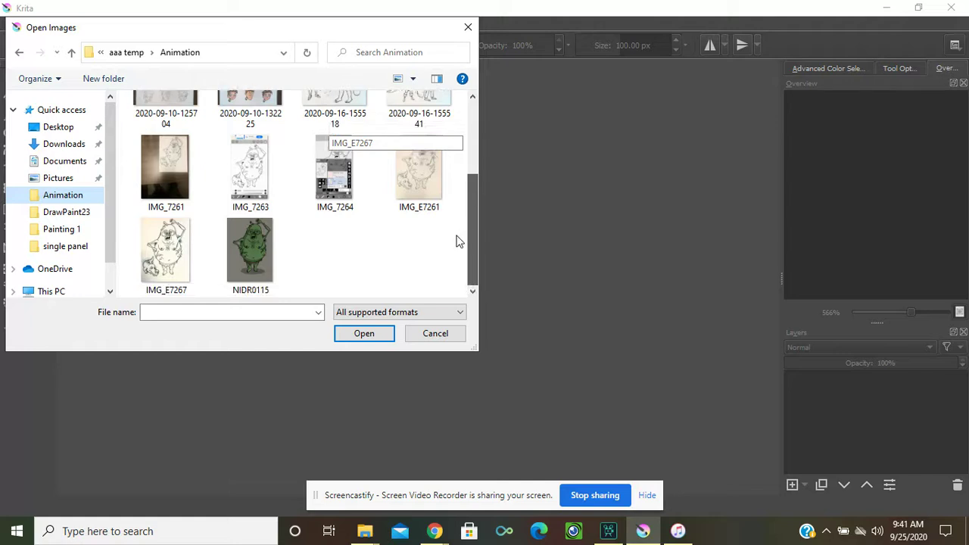
double_click(166, 250)
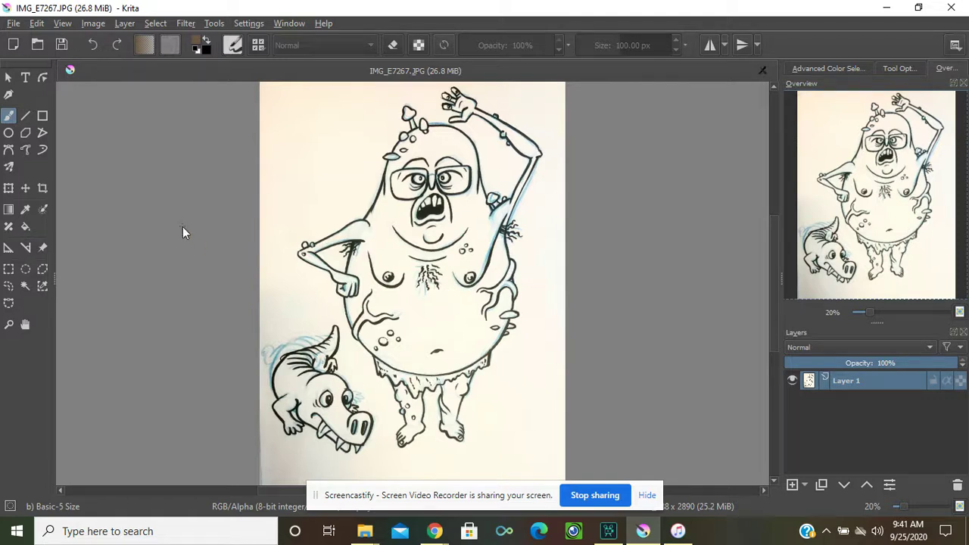
Select the black linework of the creature's glasses and head outline with the Contiguous Selection tool
left_click(24, 289)
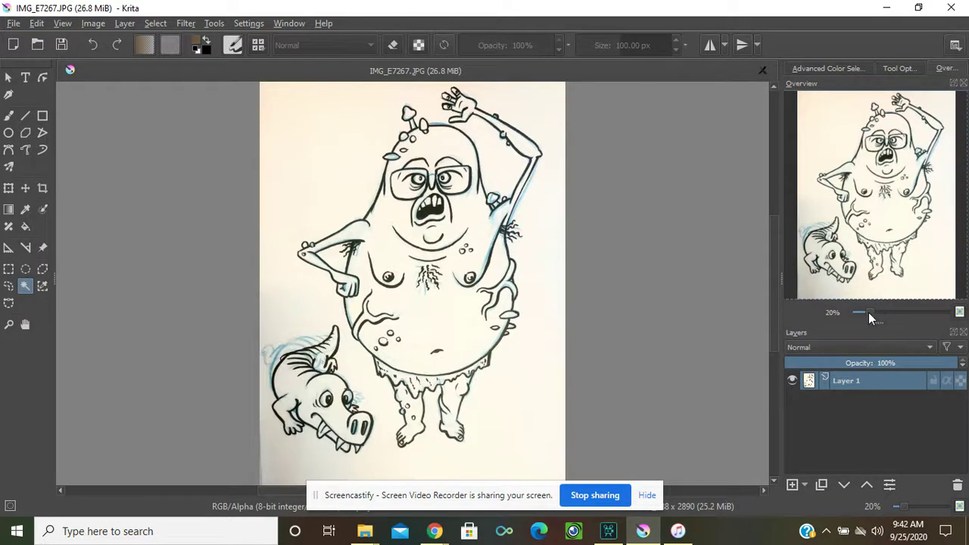
left_click_drag(869, 312, 888, 318)
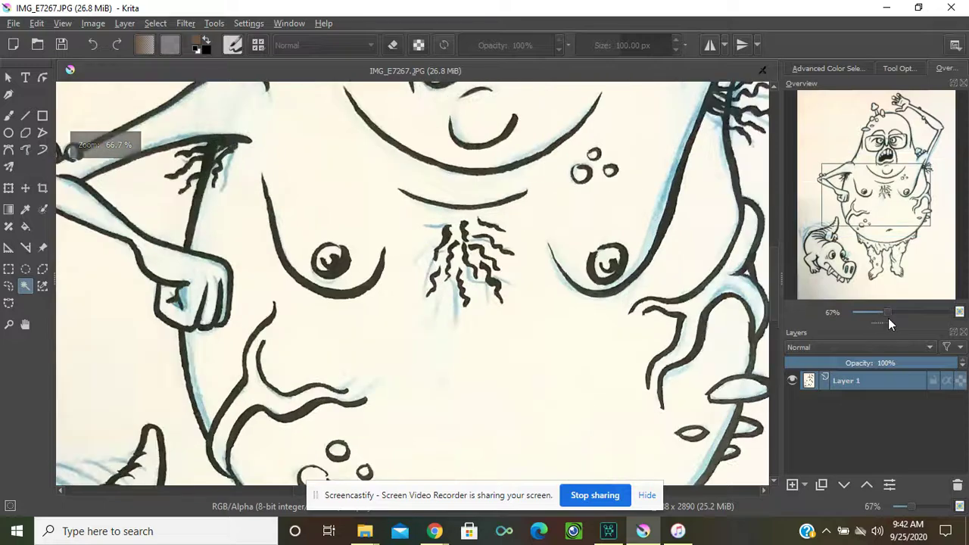
left_click_drag(889, 218, 908, 167)
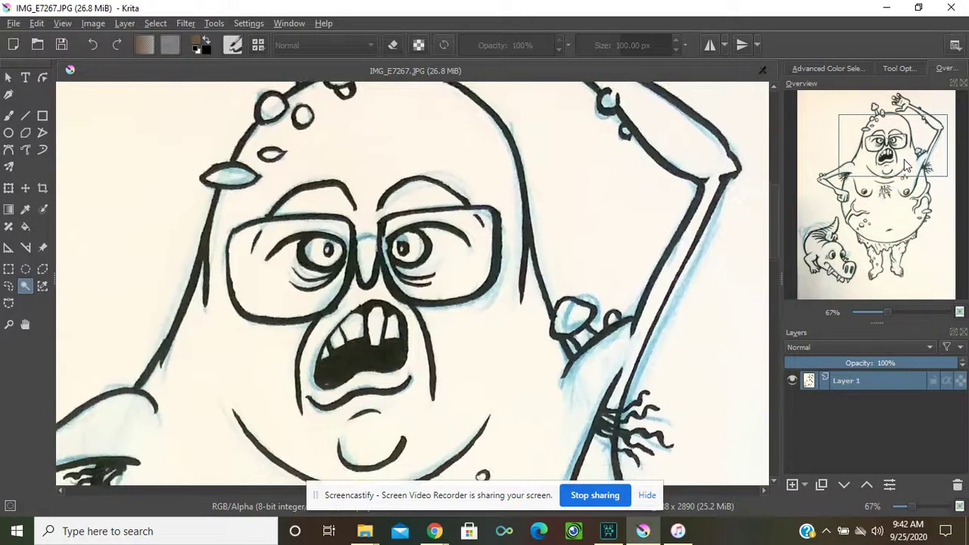
left_click(411, 213)
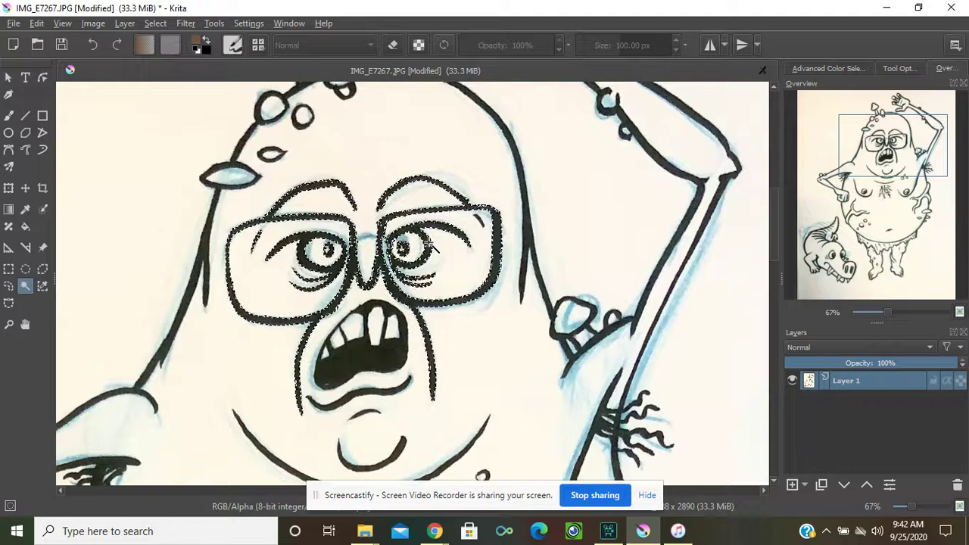
left_click(527, 217)
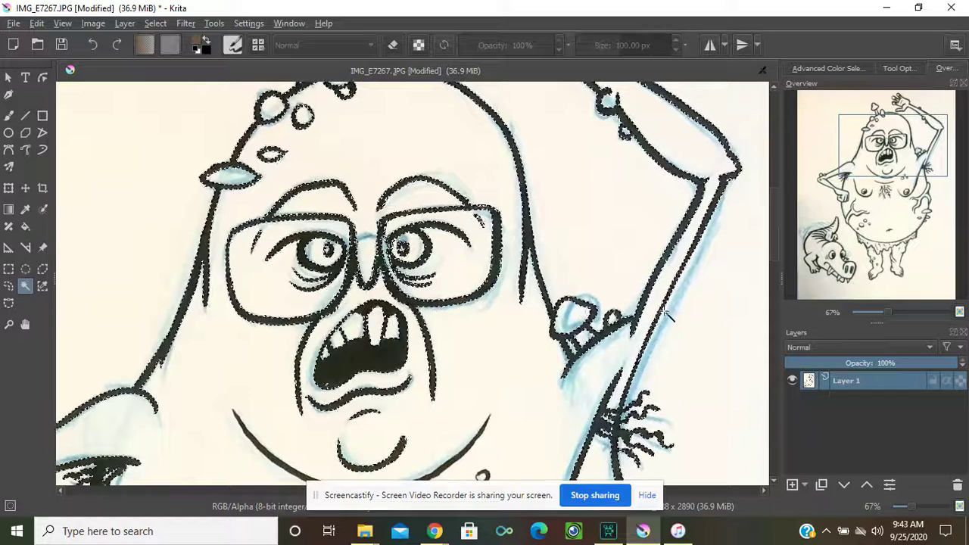
Add the nipple linework on the side of the bent arm and the first chest hair strands to the selection
left_click_drag(890, 160, 876, 129)
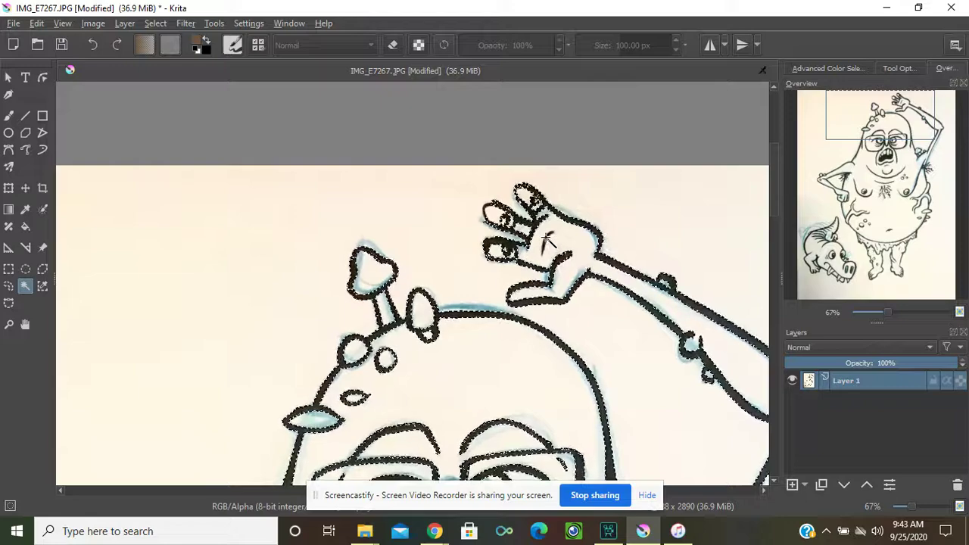
left_click_drag(880, 137, 841, 234)
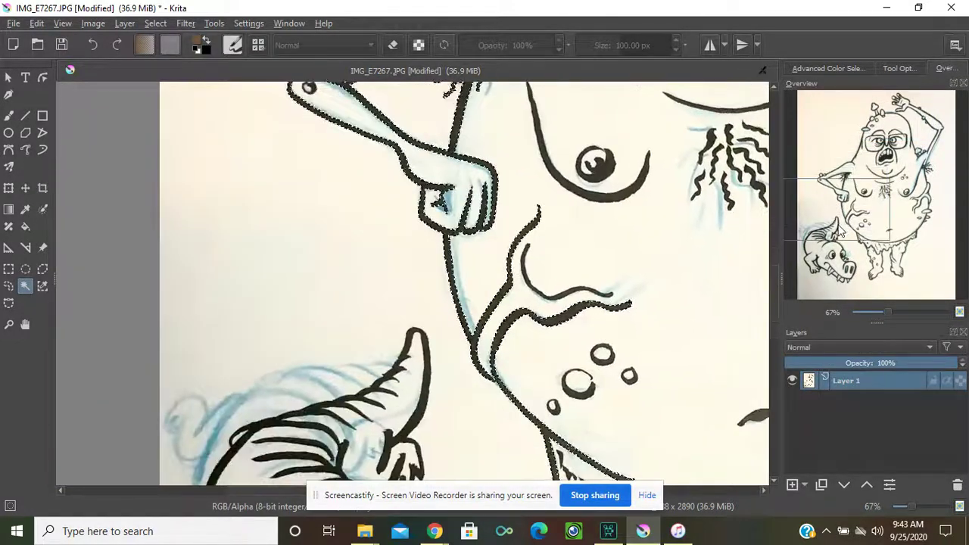
left_click(594, 178, "shift")
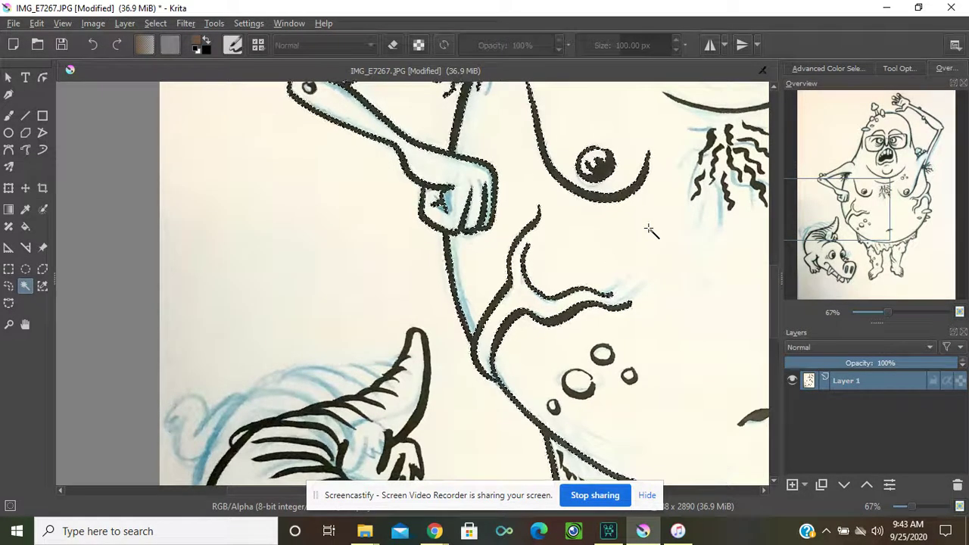
left_click(704, 188, "shift")
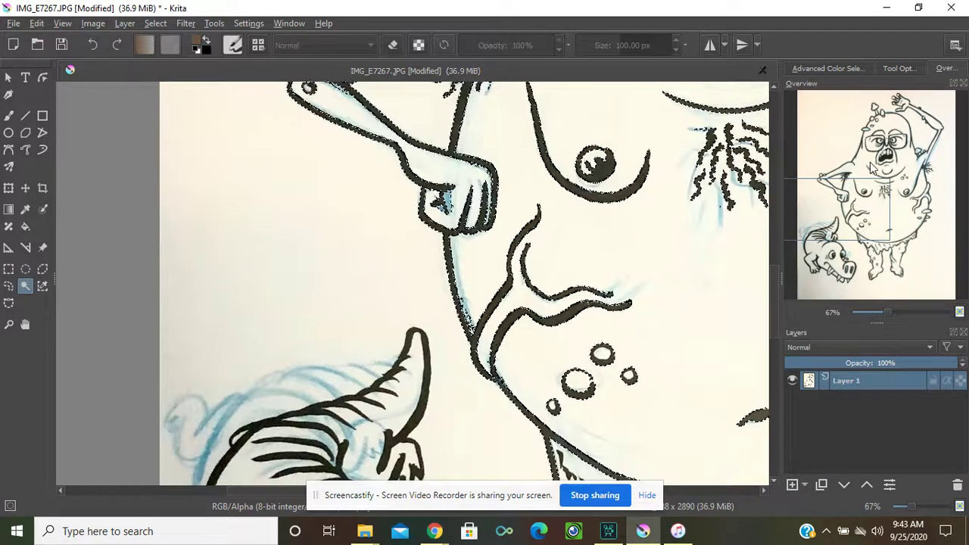
Add the remaining loose strands of the creature's chest hair to the selection
left_click_drag(870, 200, 884, 227)
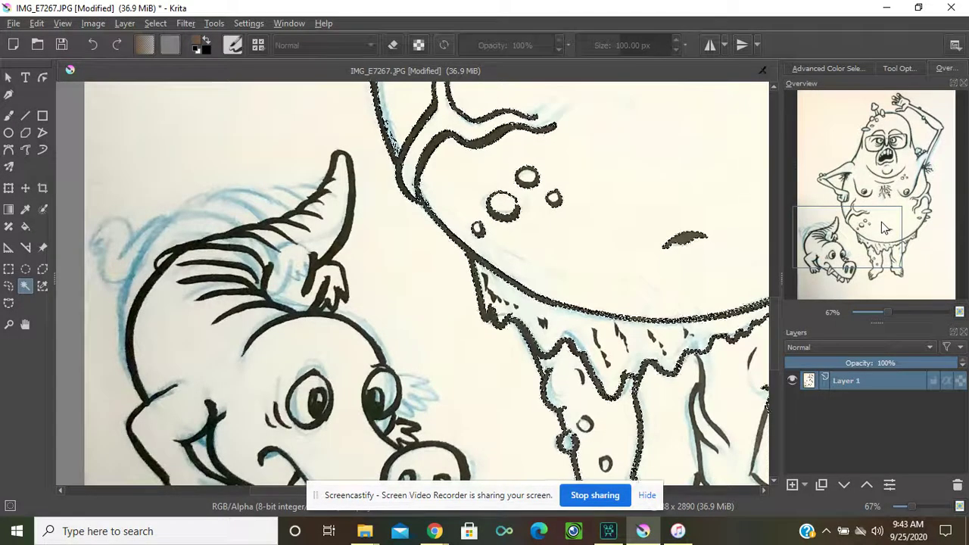
left_click_drag(884, 227, 884, 193)
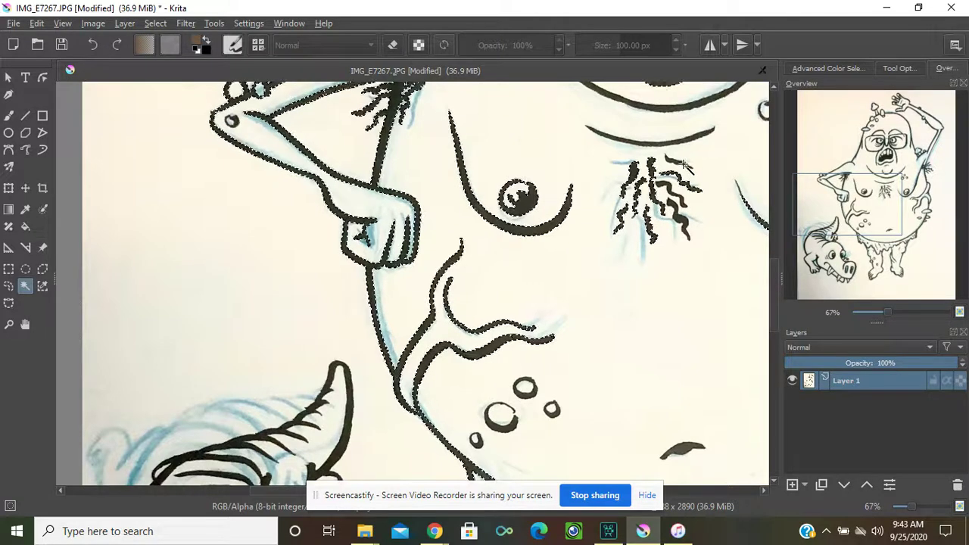
left_click(683, 162)
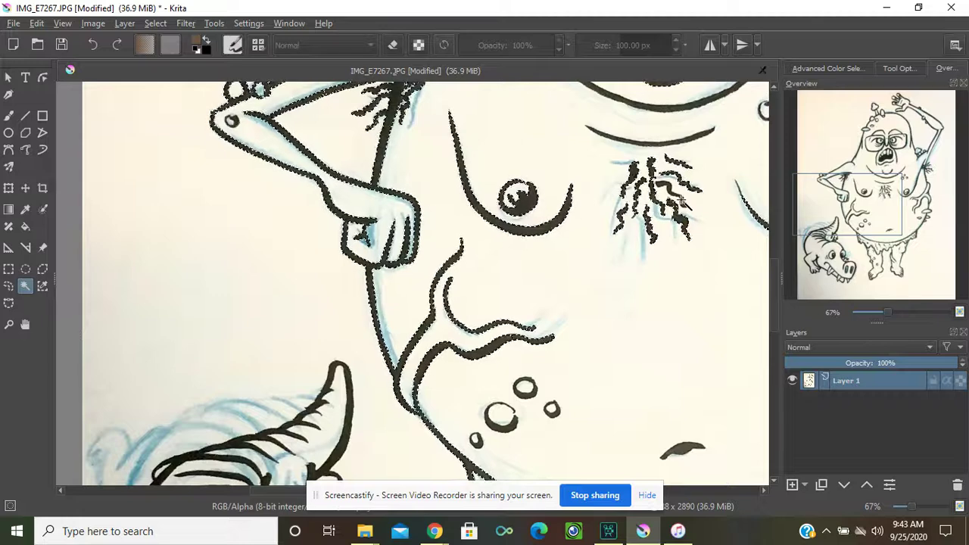
left_click(676, 141)
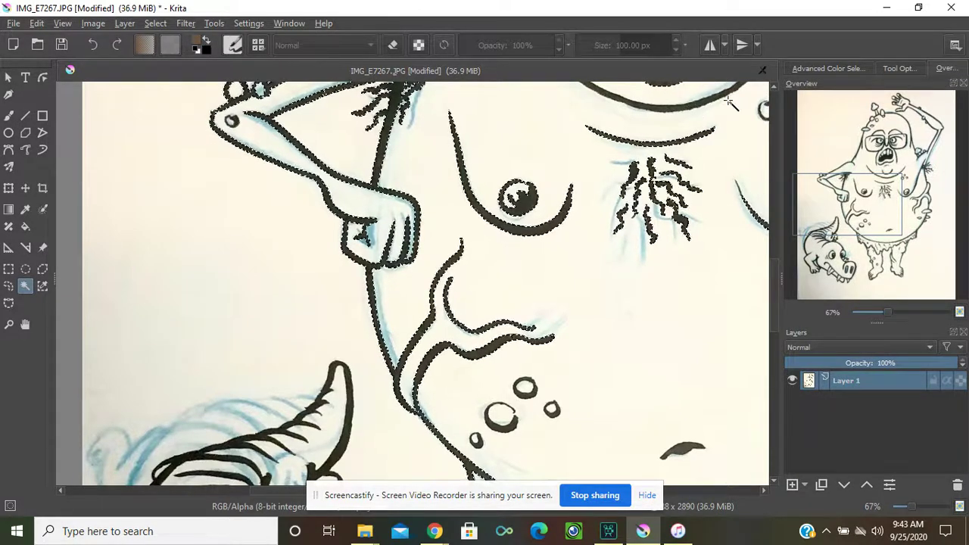
Add the two small round spots on the creature's leg nearest the crocodile to the selection
left_click(879, 189)
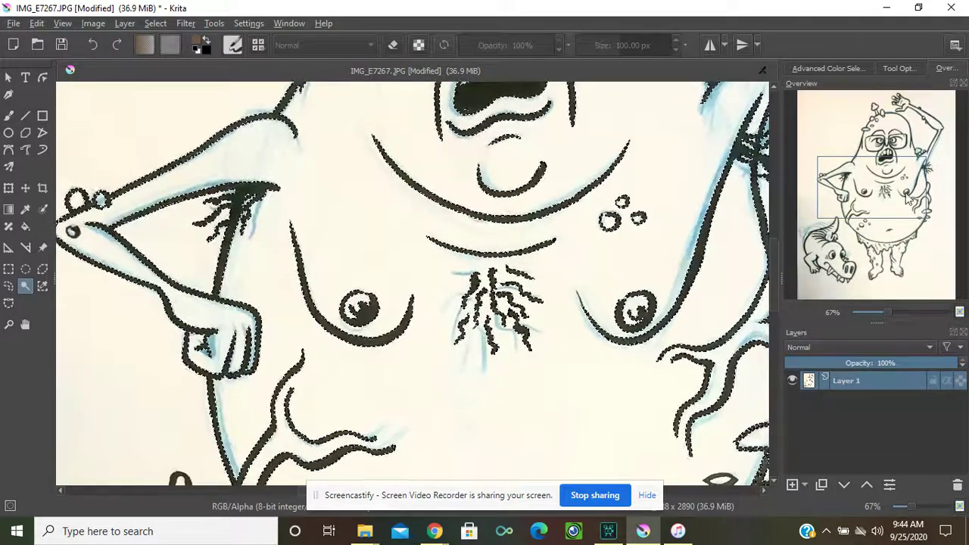
left_click_drag(910, 199, 846, 199)
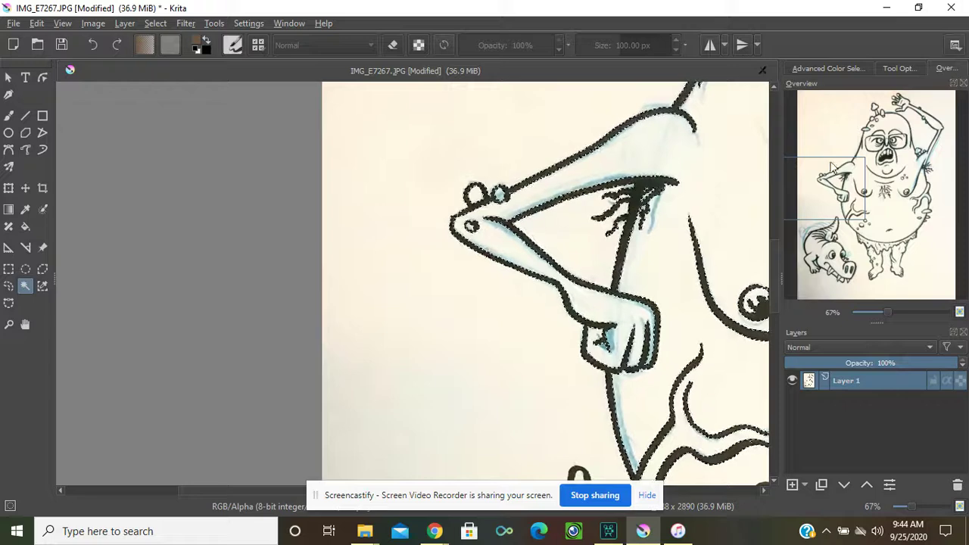
left_click_drag(846, 184, 861, 235)
left_click_drag(872, 233, 863, 220)
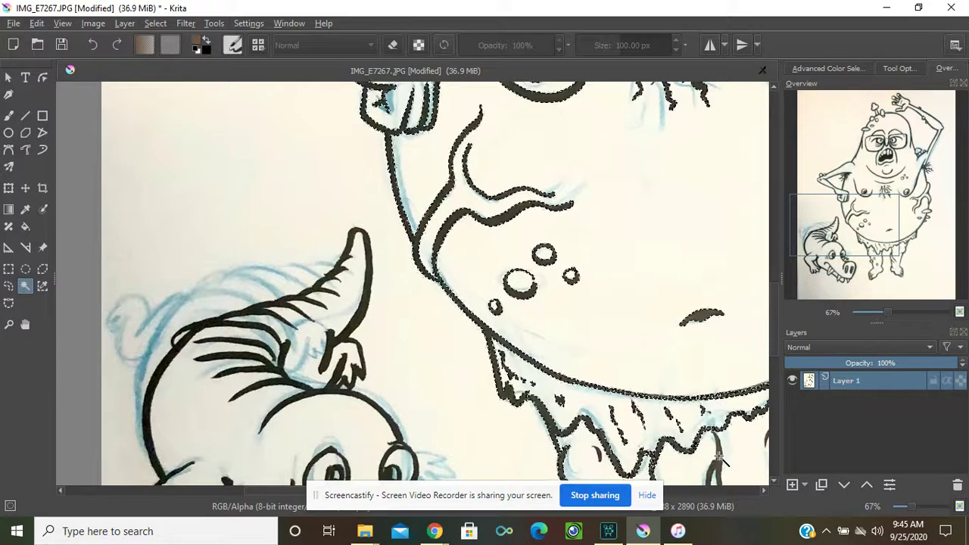
left_click_drag(893, 229, 896, 269)
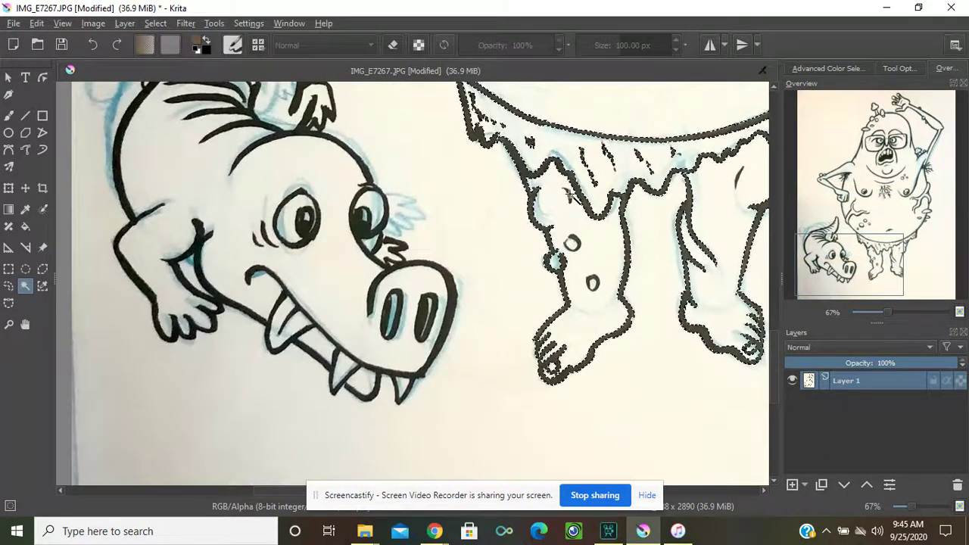
left_click(573, 239)
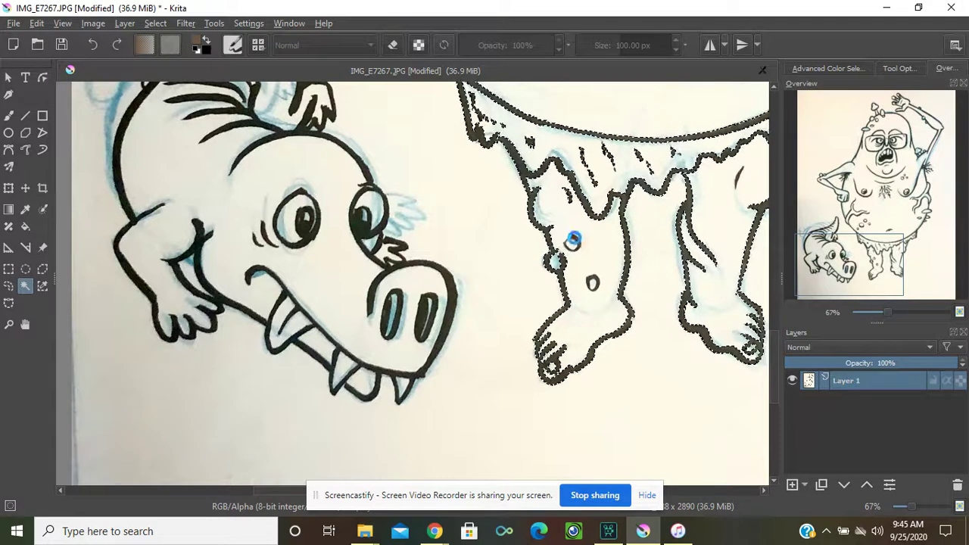
left_click(594, 277)
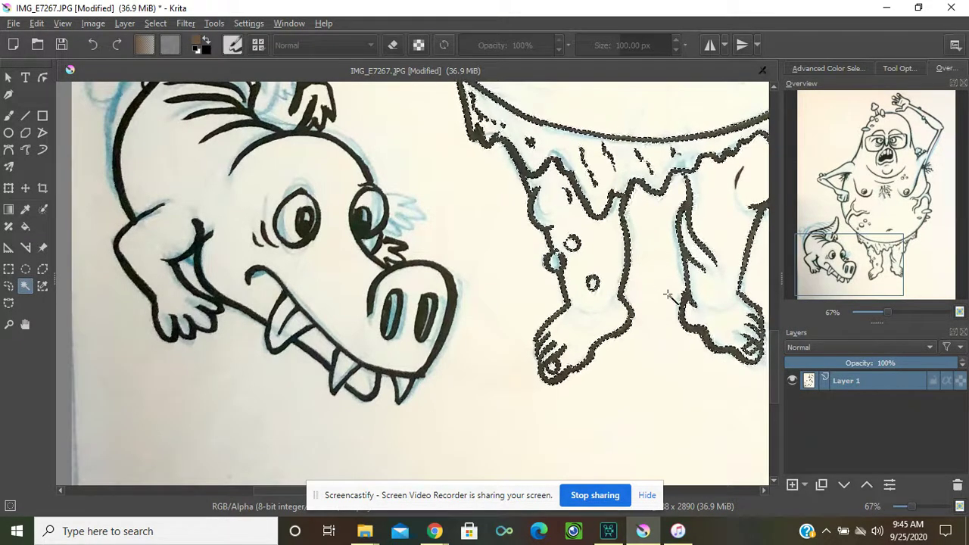
Add the small detail strokes on the torn shorts, on the side away from the crocodile, to the selection
left_click_drag(862, 249, 884, 221)
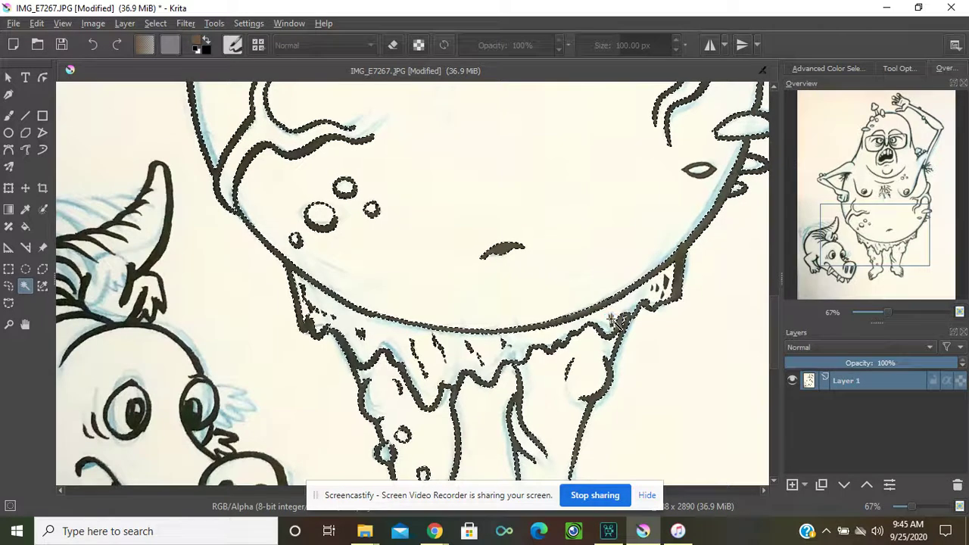
left_click(656, 286)
left_click(662, 293)
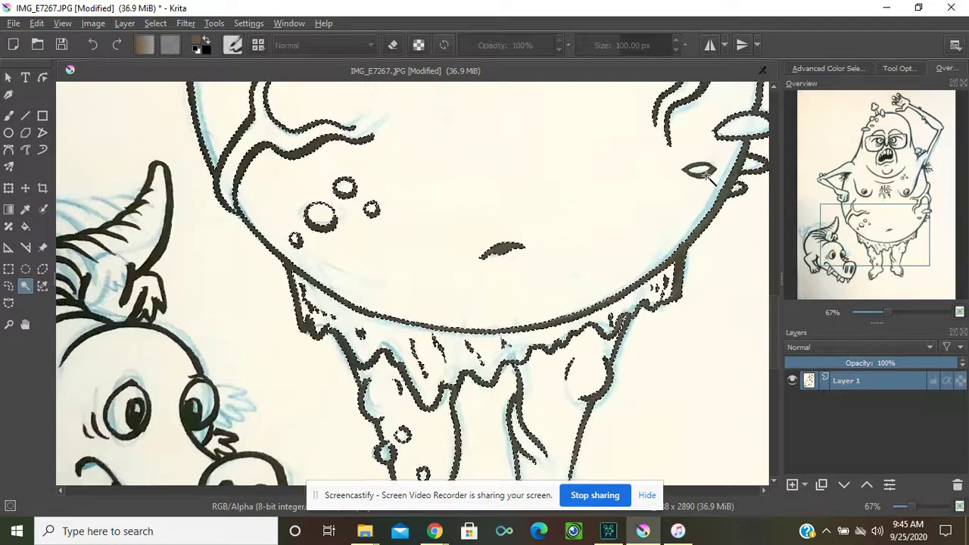
mouse_move(888, 241)
left_mouse_down()
mouse_move(900, 194)
mouse_move(898, 127)
mouse_move(874, 155)
mouse_move(859, 205)
mouse_move(885, 230)
mouse_move(884, 249)
left_mouse_up()
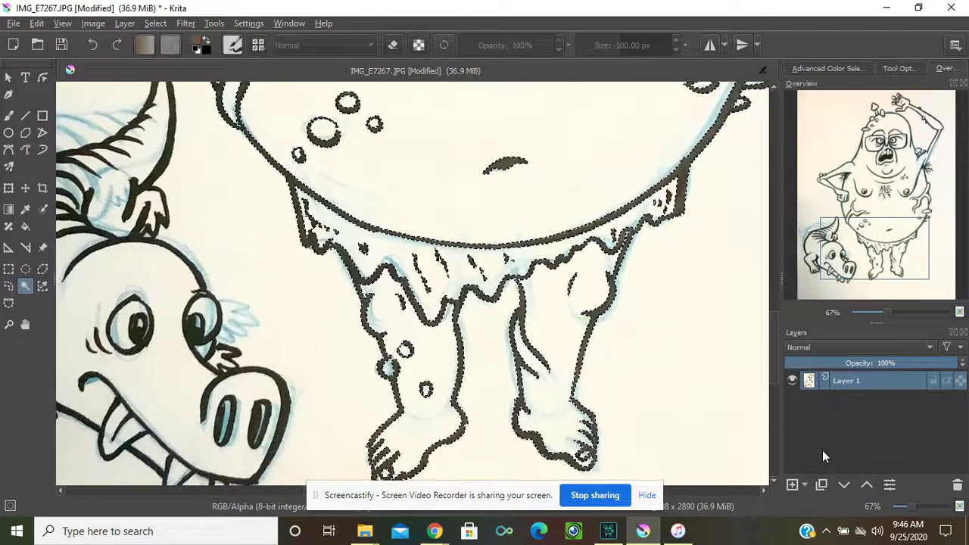
Add a new empty paint layer above the drawing's layer and keep it as the active layer
left_click(792, 485)
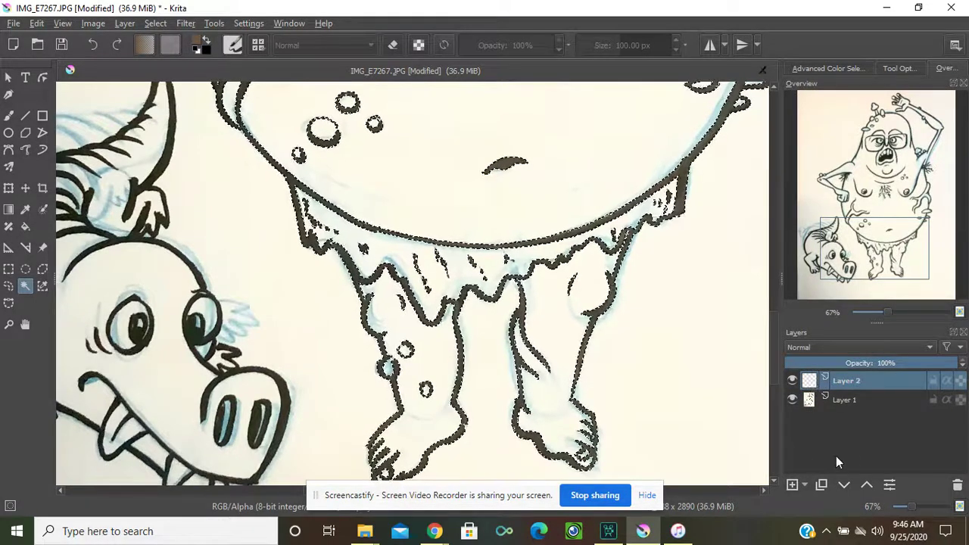
left_click_drag(887, 312, 878, 312)
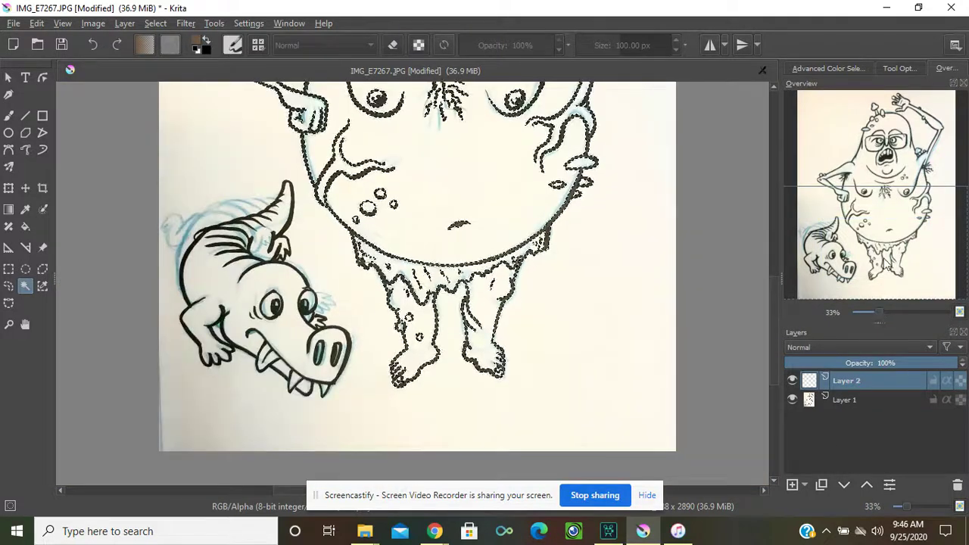
left_click_drag(881, 265, 887, 215)
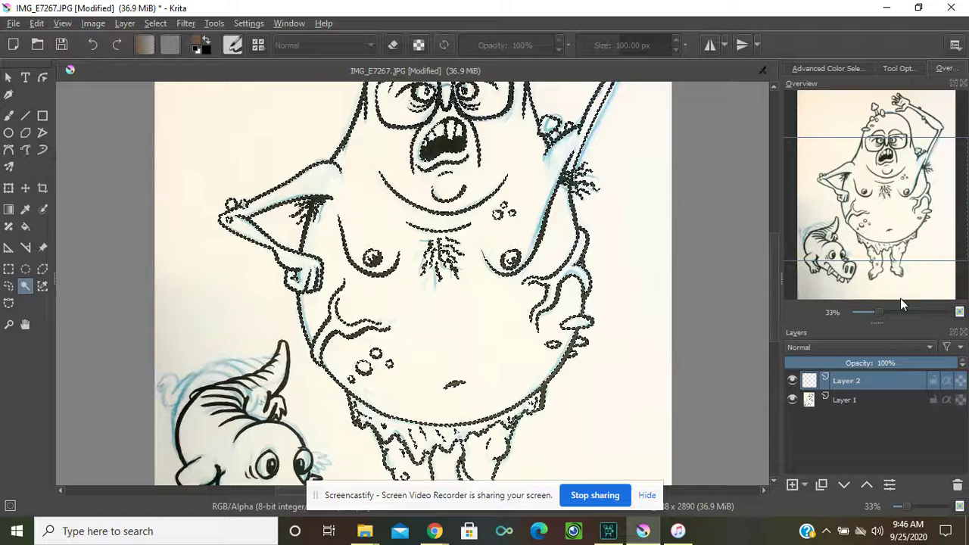
left_click_drag(879, 310, 865, 315)
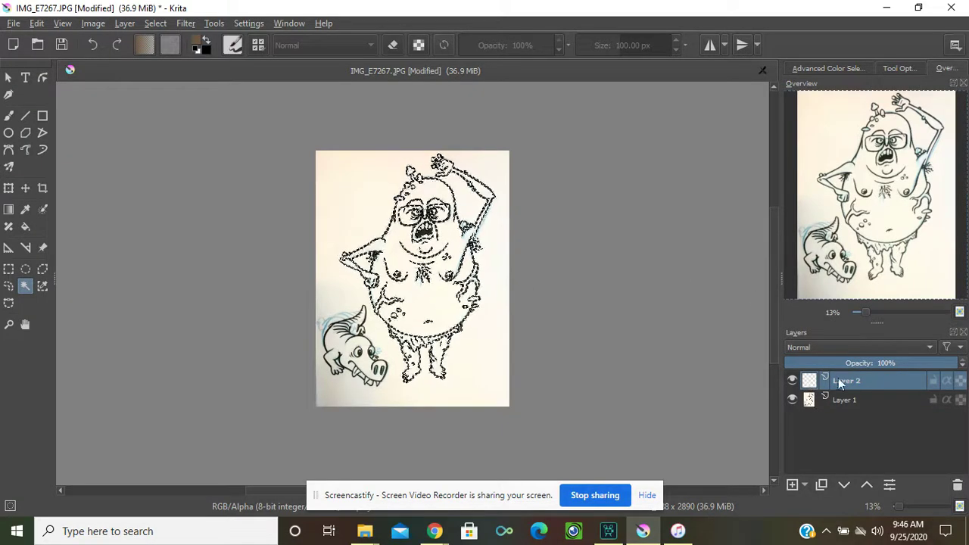
left_click(849, 398)
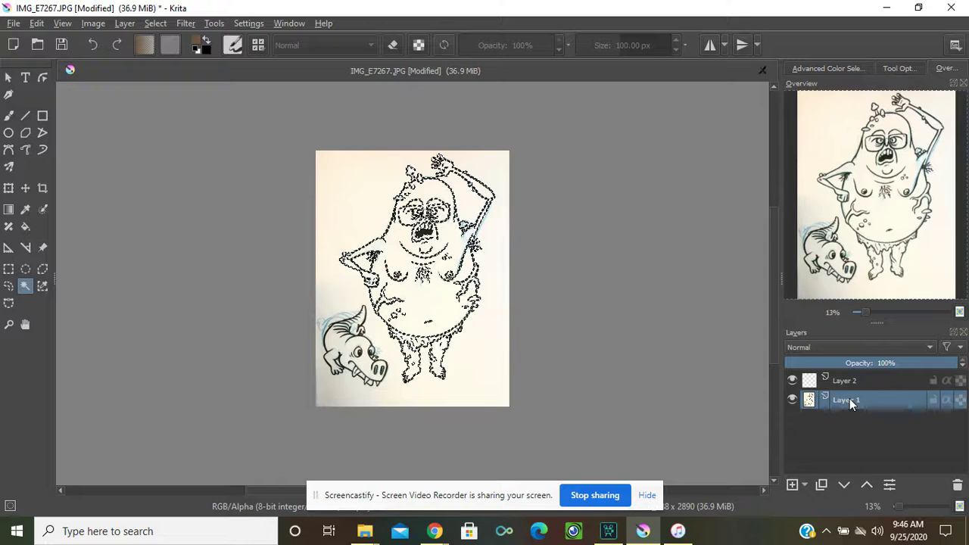
left_click(852, 381)
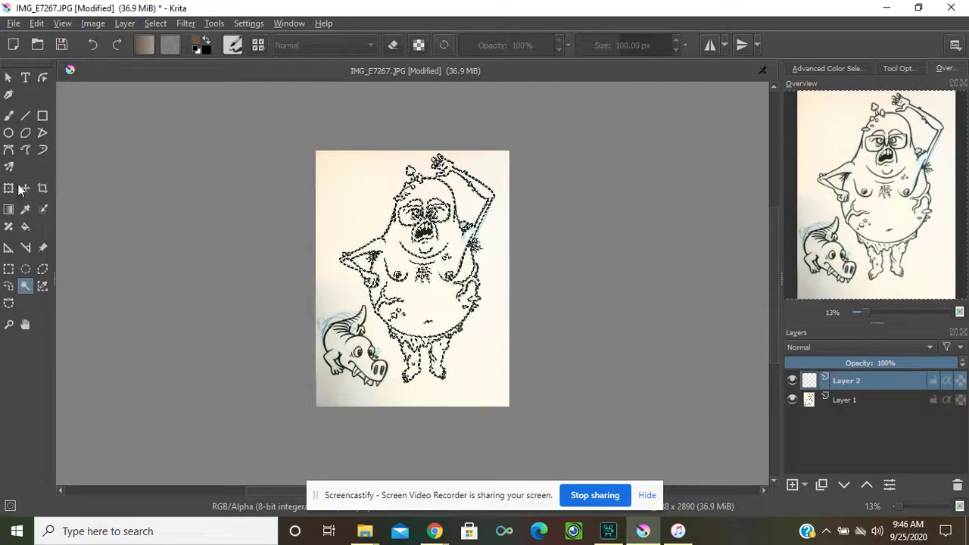
Switch to the Freehand Brush and set its size to 1,000 px
left_click(8, 115)
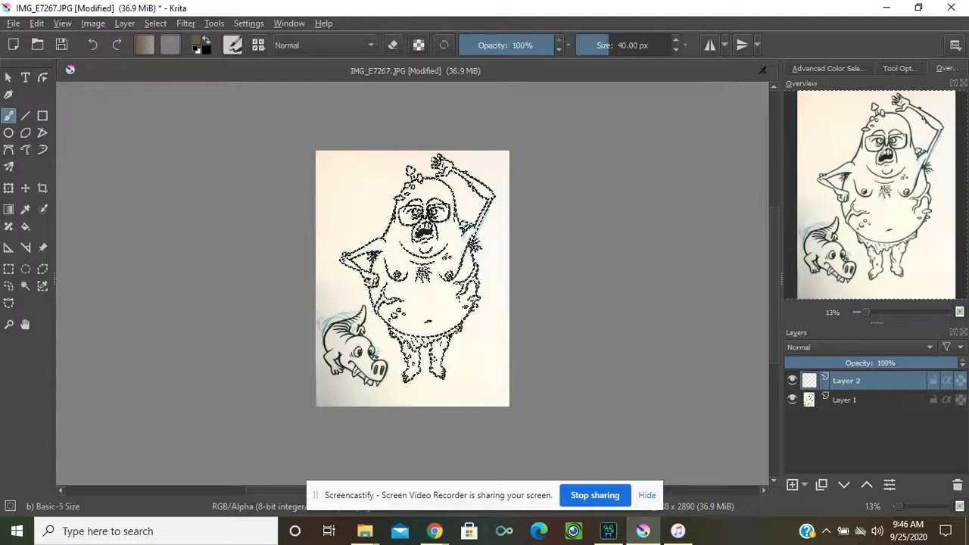
left_click_drag(156, 151, 439, 151)
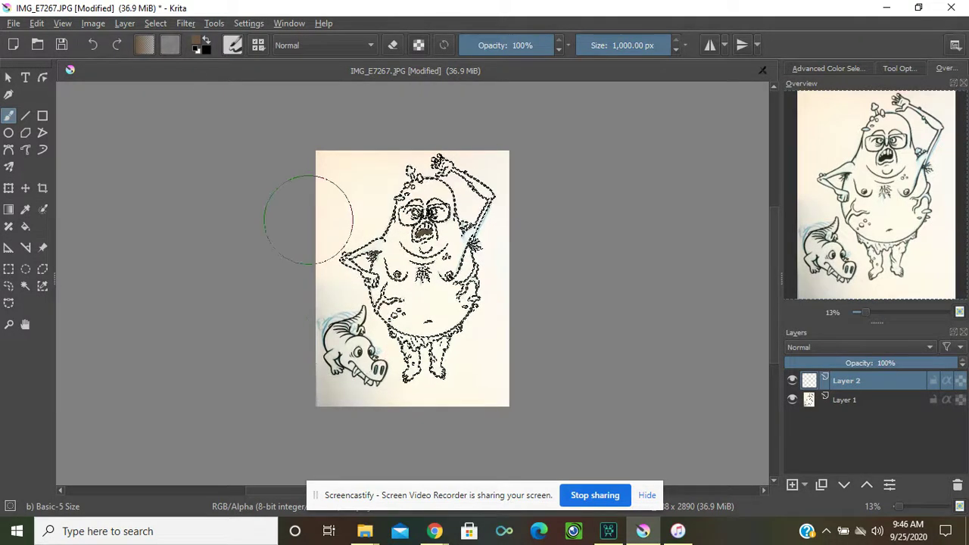
Set the foreground color to black, paint over the selected linework on Layer 2, and hide Layer 1
left_click(196, 44)
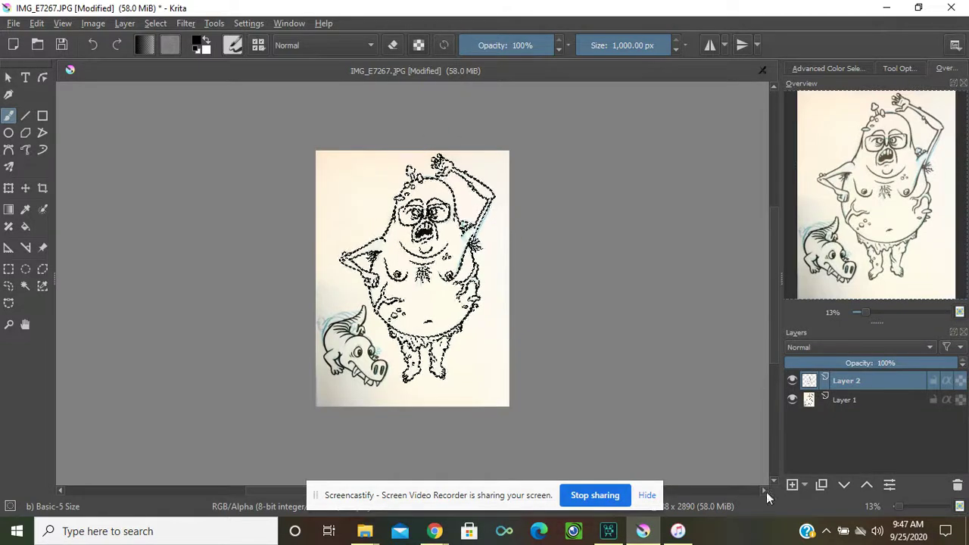
left_click(793, 399)
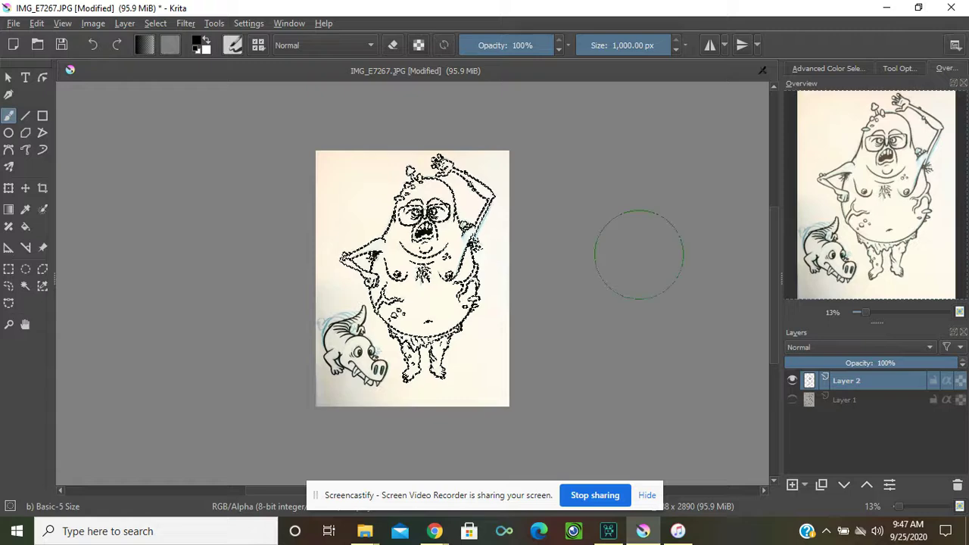
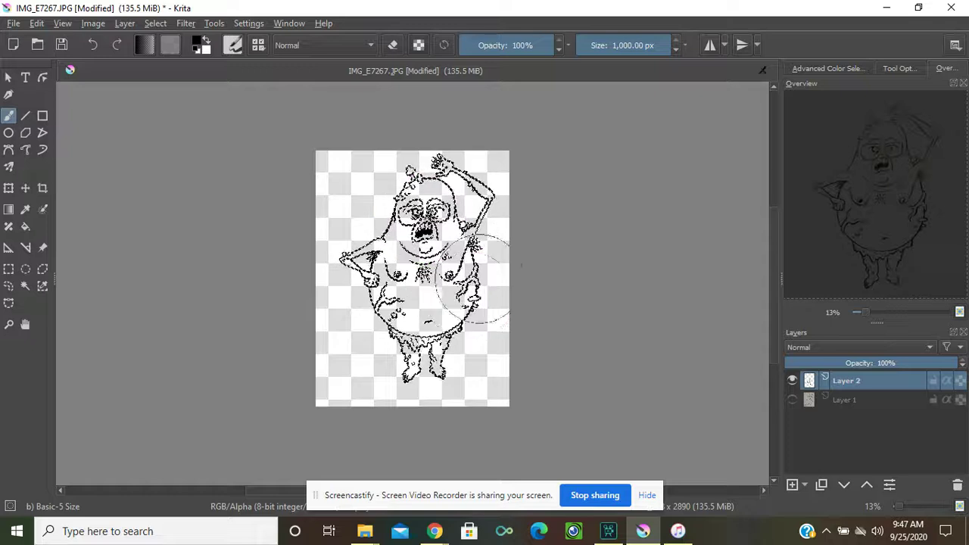
Clear the selection and inspect the painted linework around the creature's head and raised hand up close
left_click(153, 23)
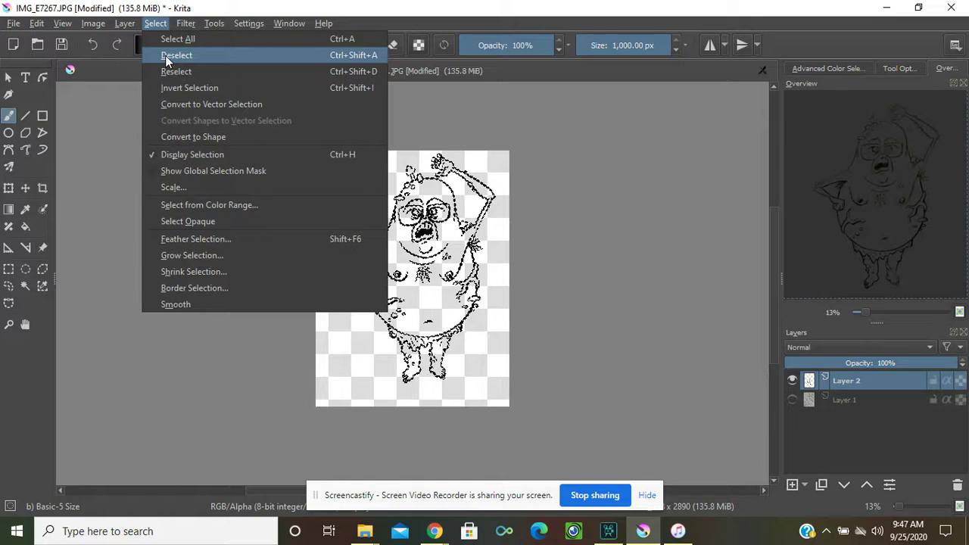
left_click(522, 144)
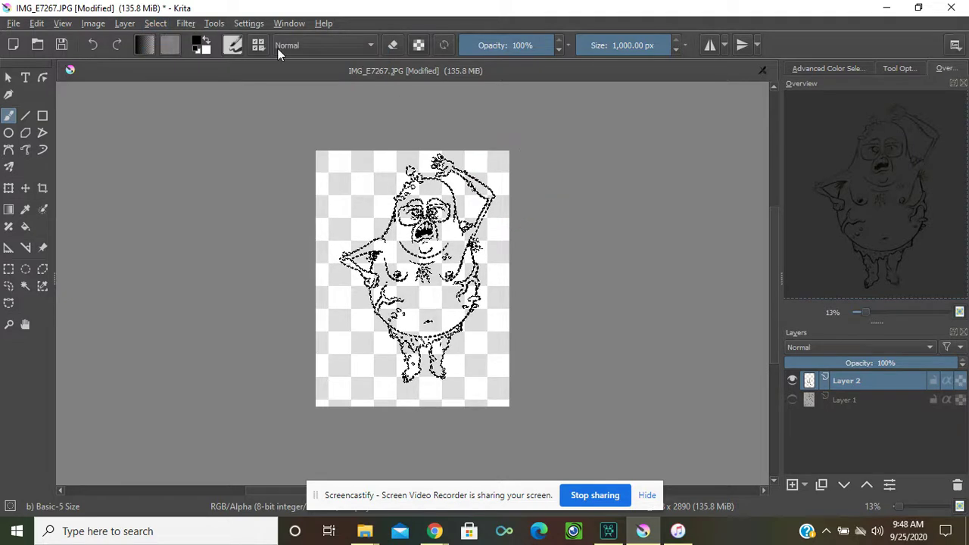
left_click(155, 23)
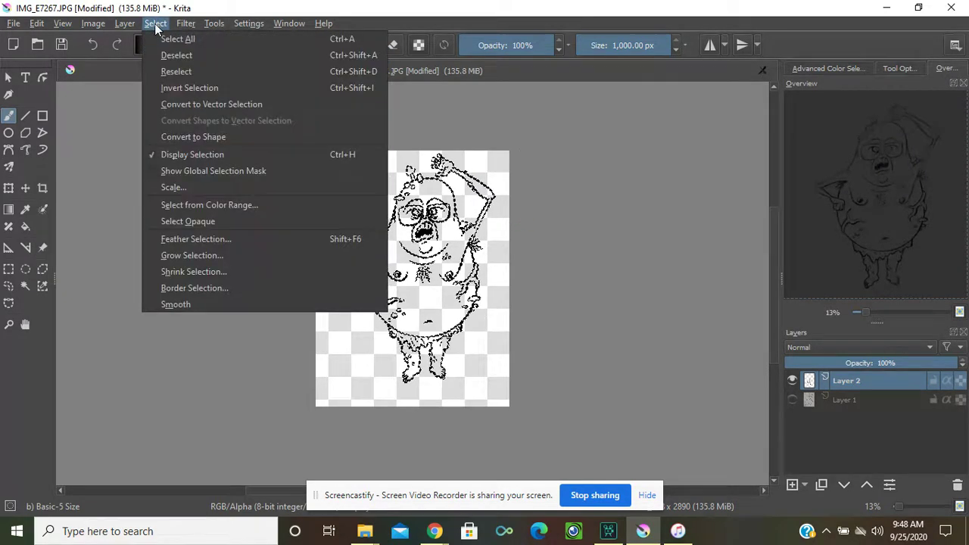
left_click(182, 56)
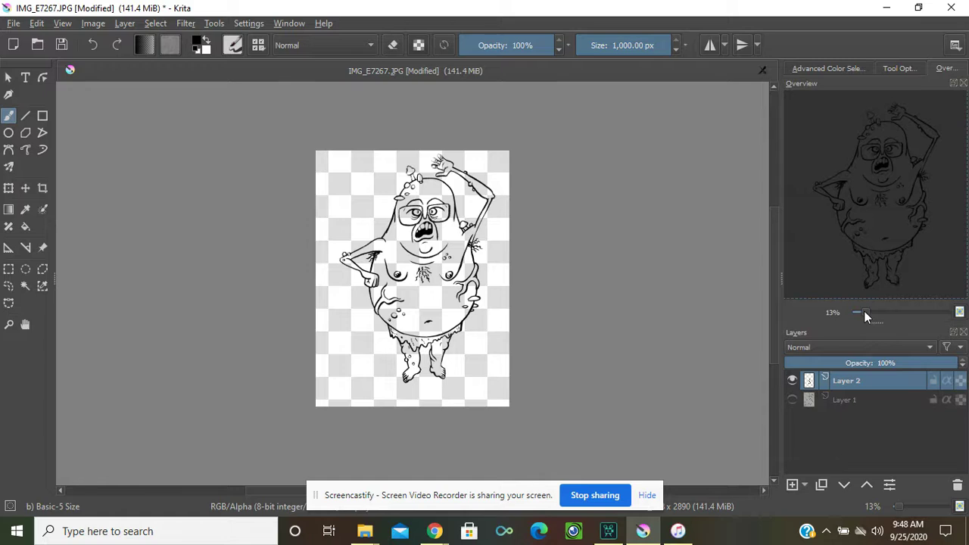
left_click_drag(866, 310, 871, 312)
left_click_drag(862, 242, 847, 173)
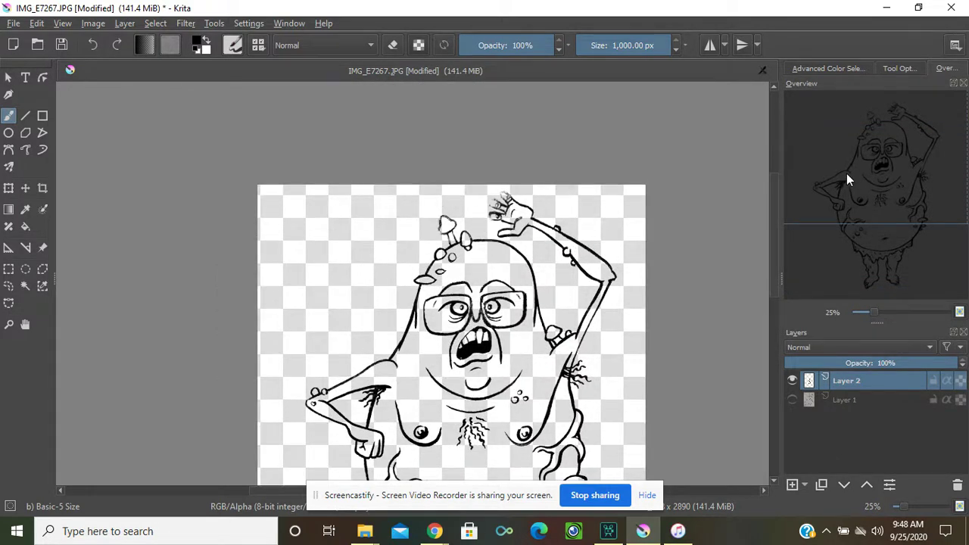
Show Layer 1, make it active, and select the creature's connected outline around the head and raised arm with the Contiguous Selection tool
left_click(793, 399)
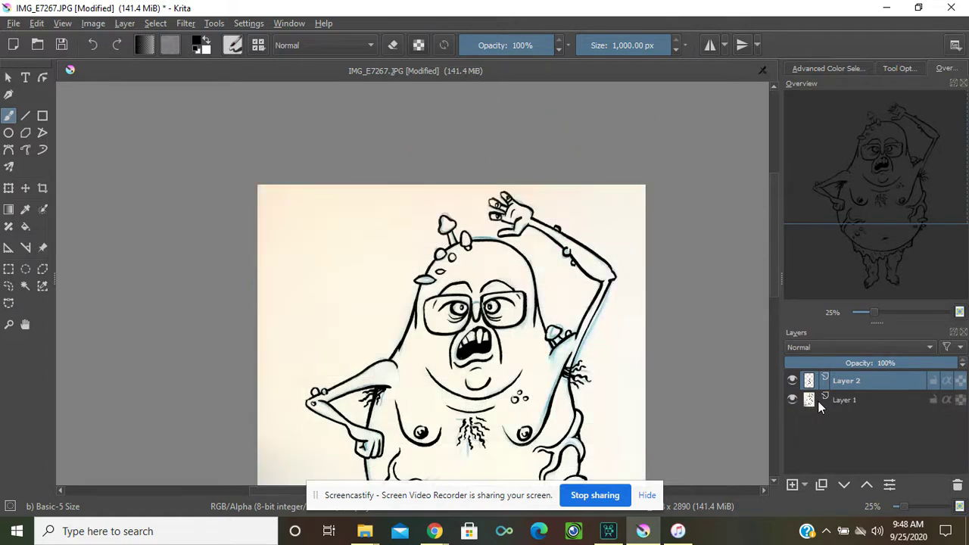
left_click(842, 401)
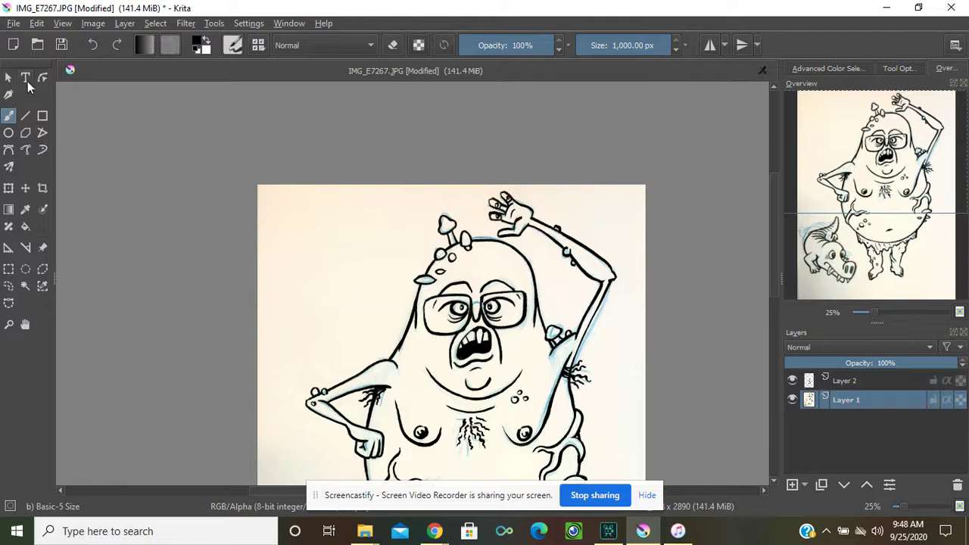
left_click(24, 286)
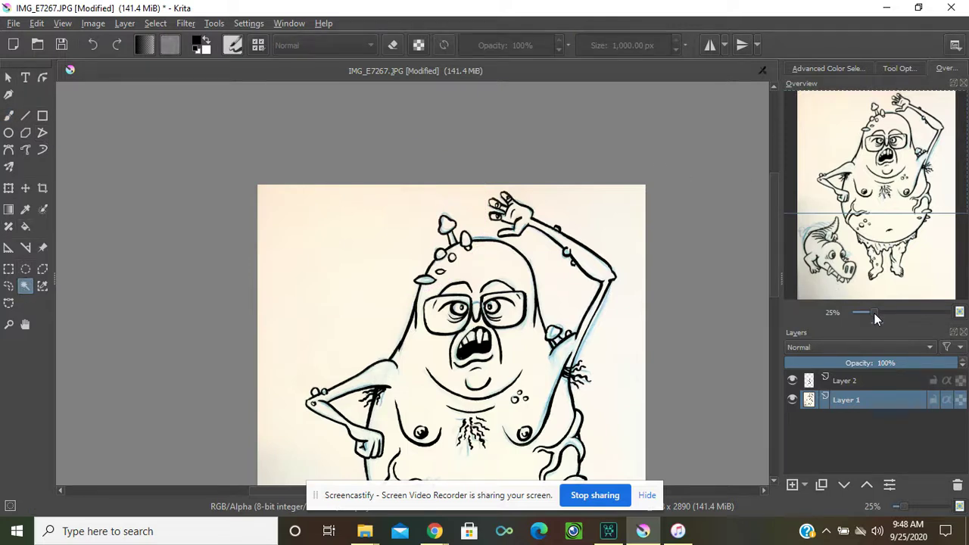
left_click_drag(878, 311, 884, 310)
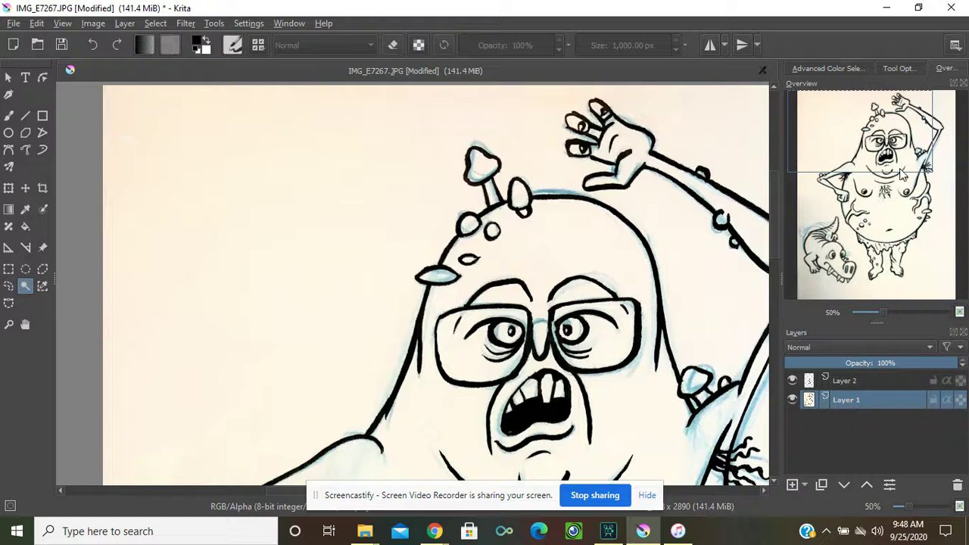
left_click(872, 139)
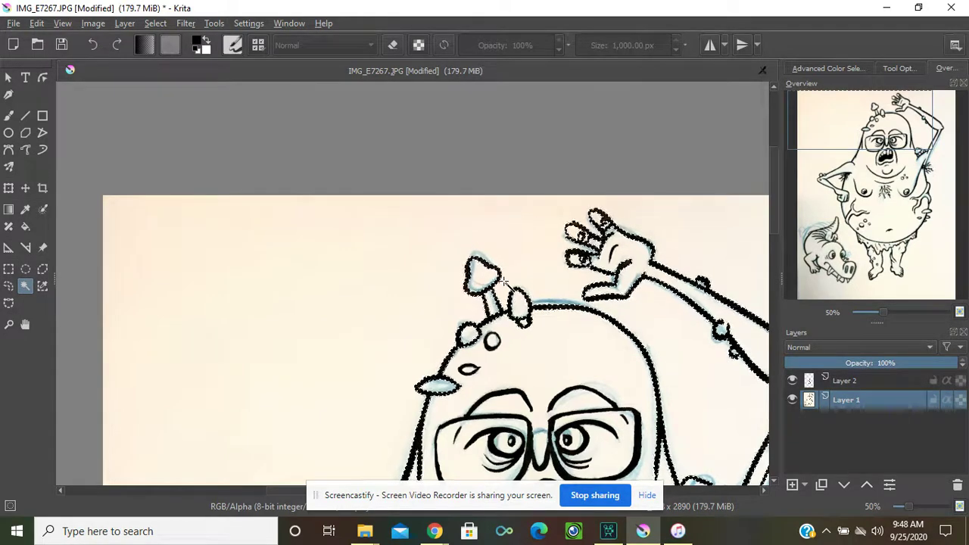
Brush black over the selected outline on Layer 2 and hide Layer 1 again
left_click(842, 382)
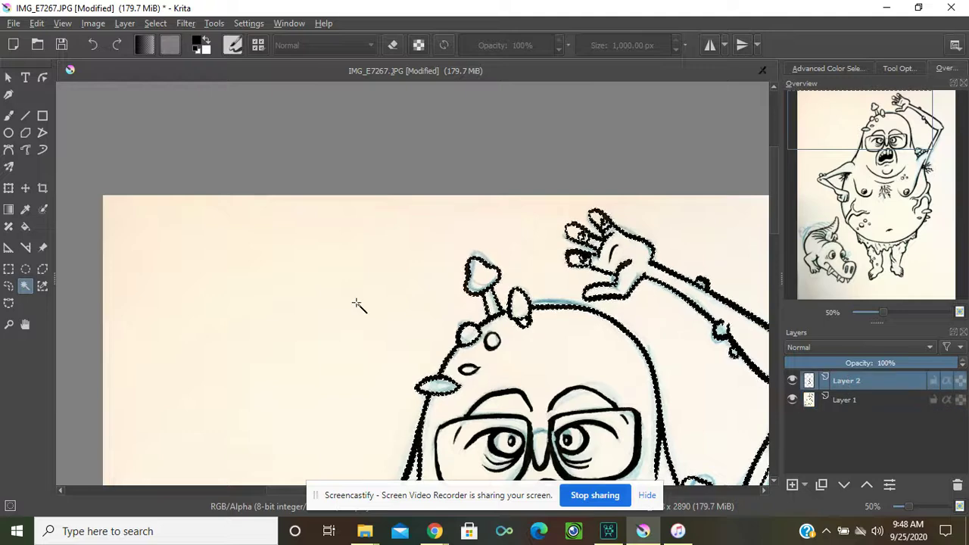
left_click(8, 115)
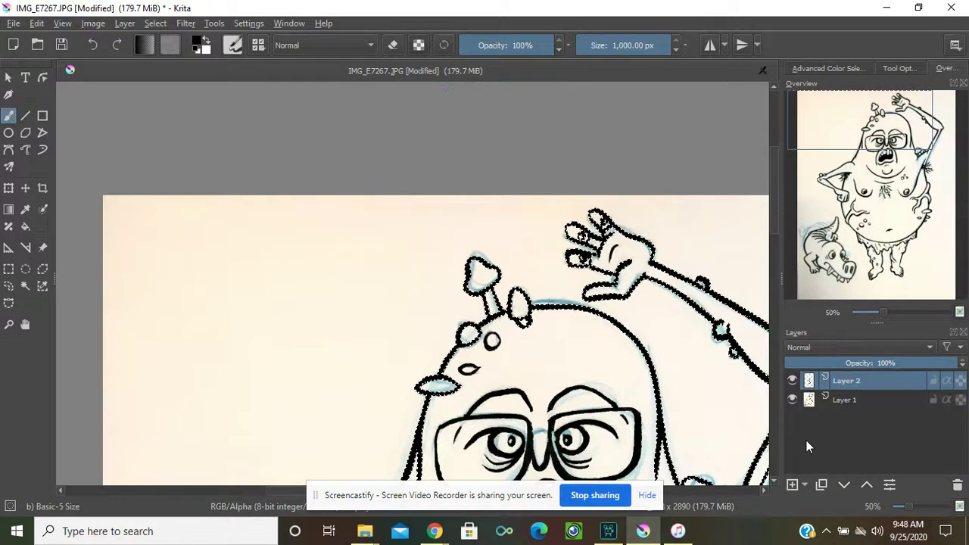
left_click(792, 400)
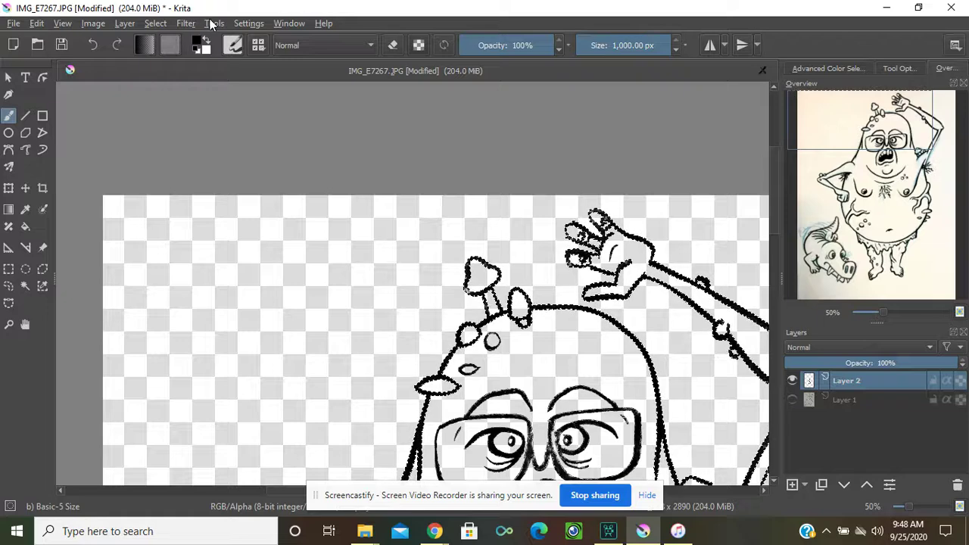
Clear the selection around the repainted head and arm outline
left_click(155, 23)
left_click(168, 39)
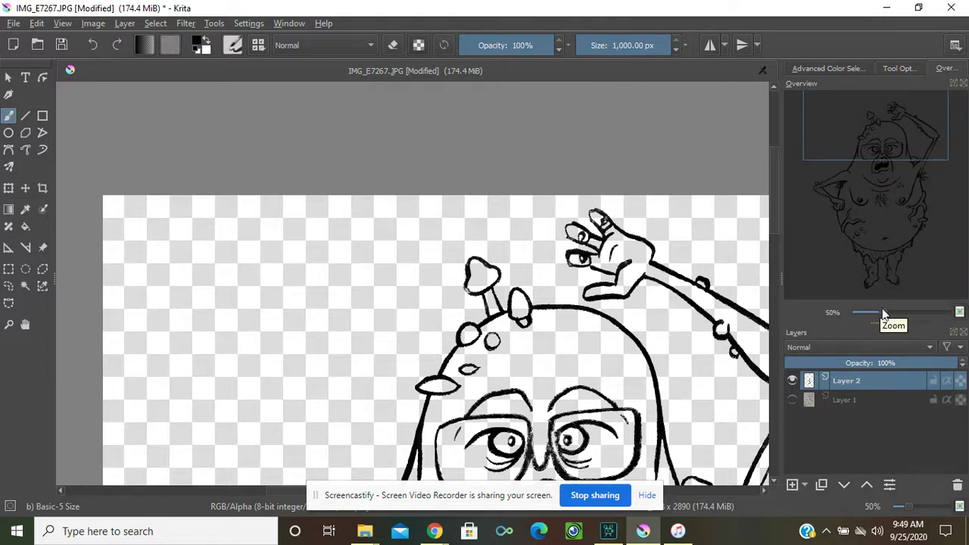
left_click_drag(886, 316, 878, 311)
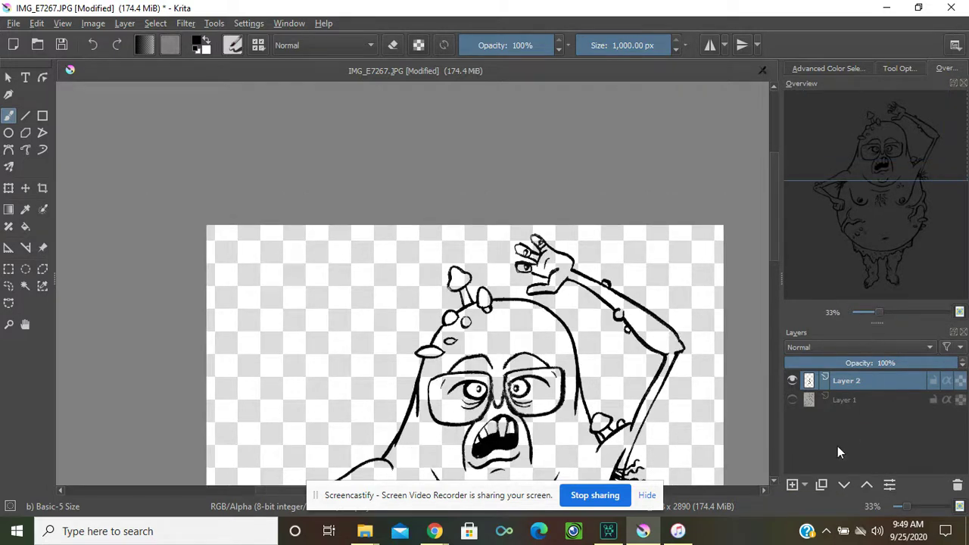
Add a new paint layer and place it between Layer 2 and Layer 1
left_click(792, 484)
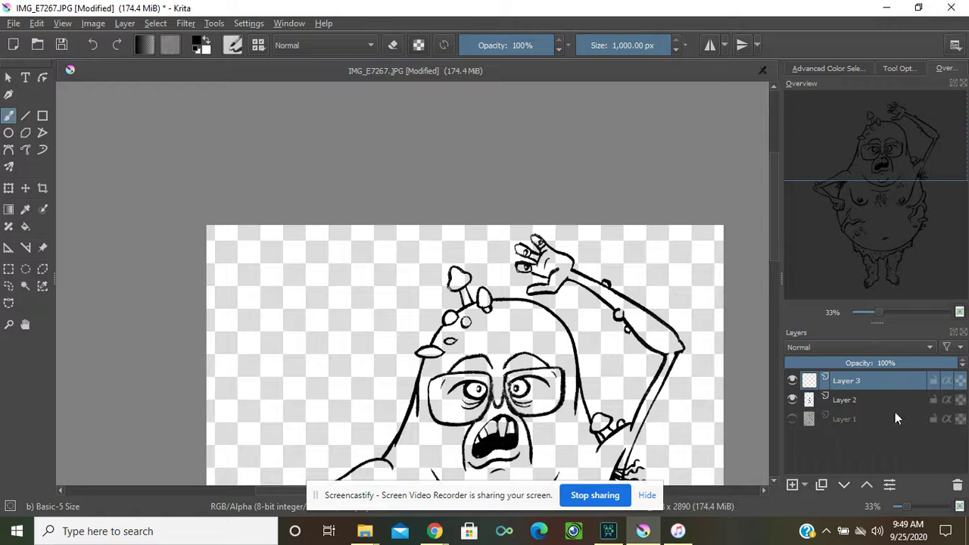
left_click_drag(847, 380, 851, 419)
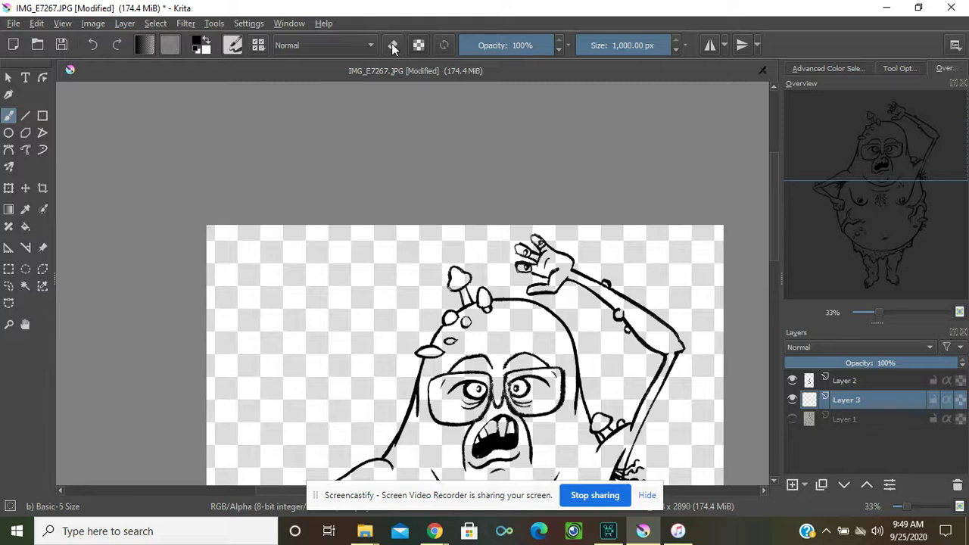
Reduce the brush size to 33.79 px and set the foreground color to a muted brown with Red 114, Green 100, Blue 78
mouse_move(619, 45)
left_mouse_down()
mouse_move(658, 46)
mouse_move(608, 52)
left_mouse_up()
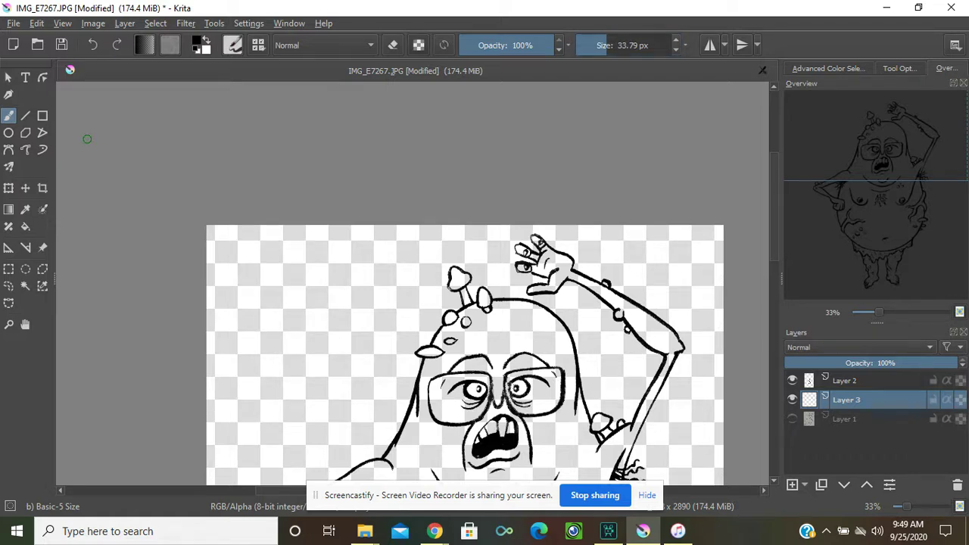
left_click(197, 43)
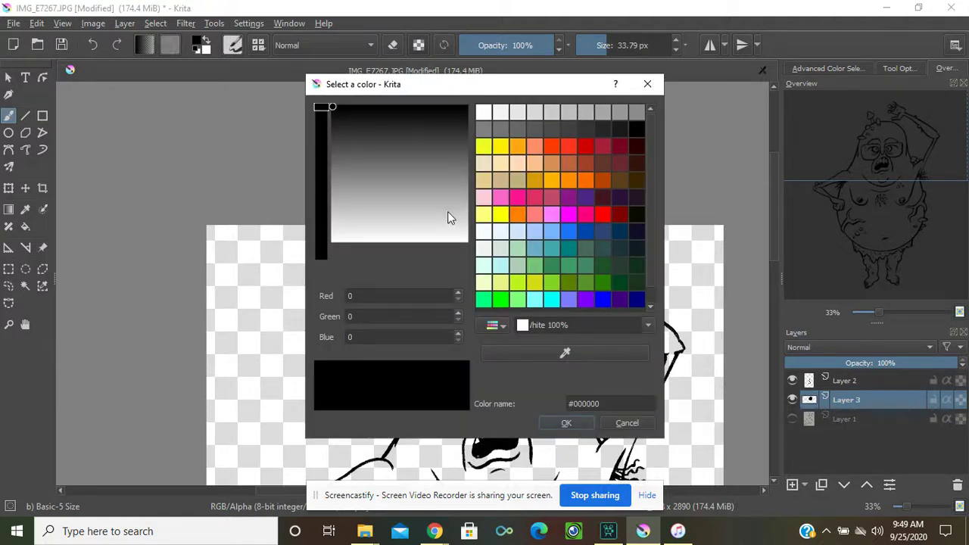
left_click(600, 161)
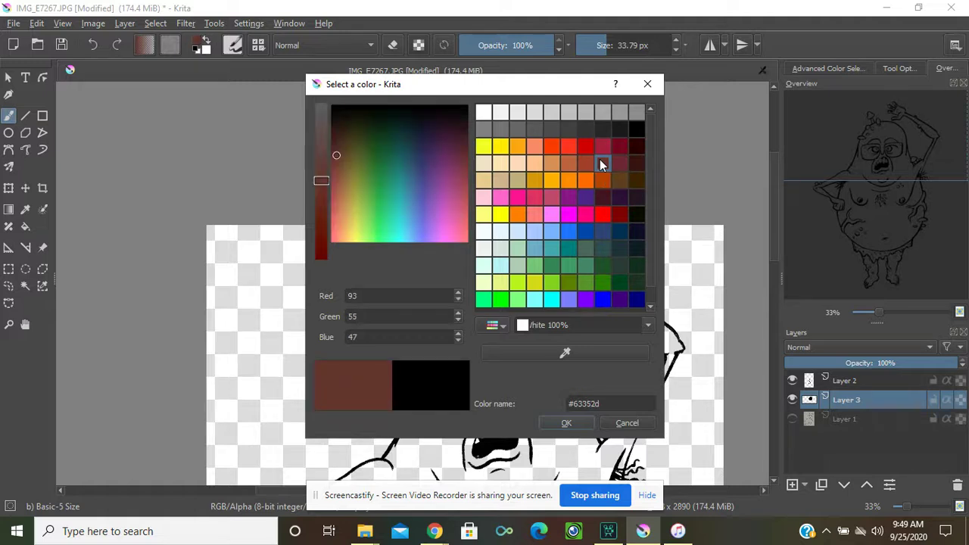
left_click(338, 151)
left_click_drag(342, 144, 322, 144)
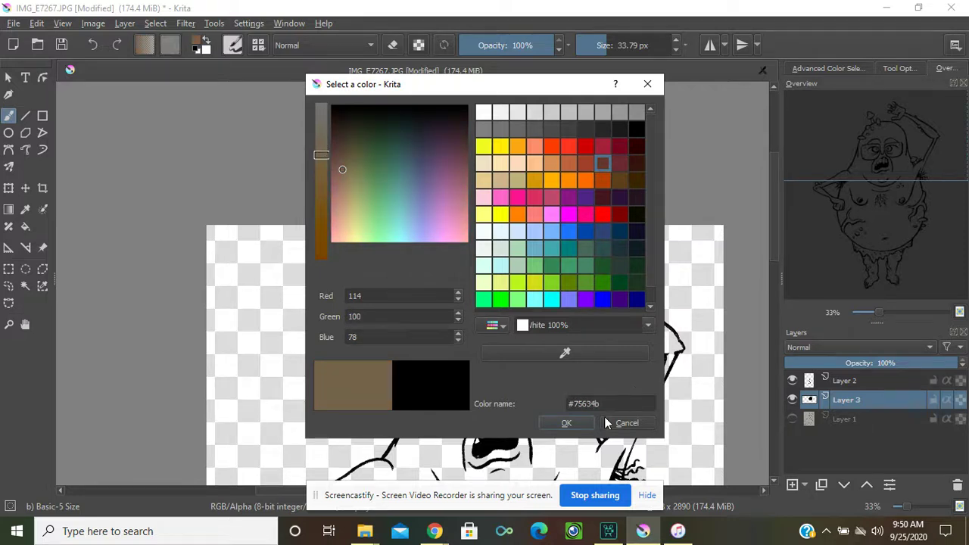
left_click(568, 423)
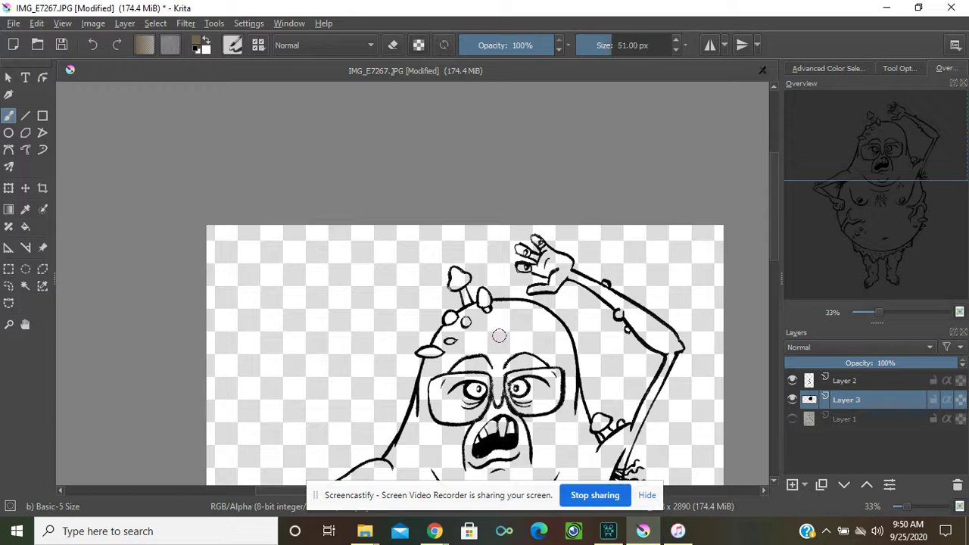
Enlarge the brush to 110 px and paint brown on Layer 3 behind the head's edge, the mushrooms and the raised arm
key("bracketright")
key("bracketright")
key("bracketright")
key("bracketright")
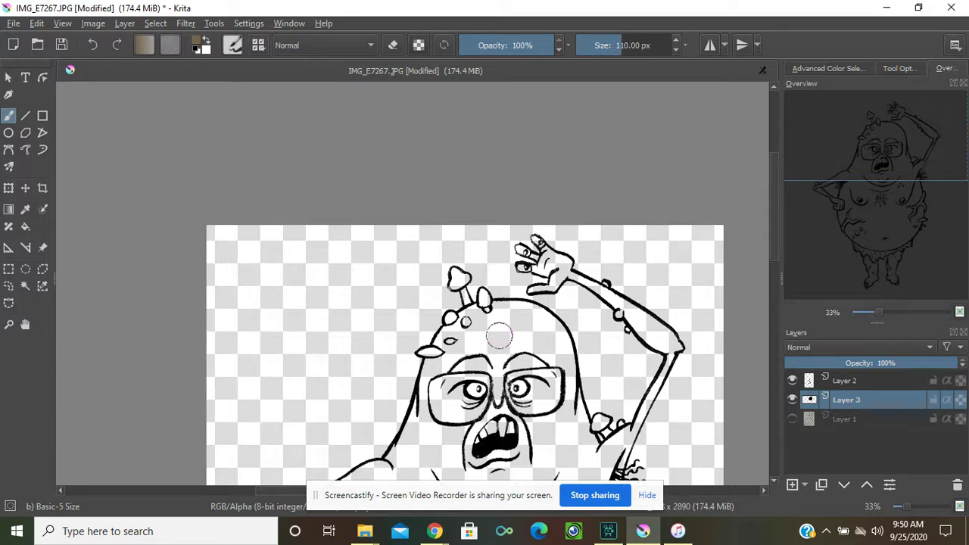
mouse_move(469, 322)
left_mouse_down()
mouse_move(402, 476)
mouse_move(406, 448)
mouse_move(396, 461)
mouse_move(438, 317)
mouse_move(450, 305)
mouse_move(432, 348)
mouse_move(512, 286)
mouse_move(511, 296)
mouse_move(478, 303)
mouse_move(453, 284)
mouse_move(463, 268)
mouse_move(485, 293)
mouse_move(556, 311)
mouse_move(510, 321)
mouse_move(513, 307)
mouse_move(540, 321)
mouse_move(559, 261)
mouse_move(536, 279)
mouse_move(542, 255)
mouse_move(524, 255)
mouse_move(527, 246)
mouse_move(572, 265)
mouse_move(572, 291)
mouse_move(536, 265)
mouse_move(685, 345)
mouse_move(684, 352)
mouse_move(617, 287)
mouse_move(670, 351)
mouse_move(626, 304)
mouse_move(651, 350)
mouse_move(625, 315)
mouse_move(662, 350)
mouse_move(664, 405)
mouse_move(642, 423)
mouse_move(678, 351)
mouse_move(625, 448)
left_mouse_up()
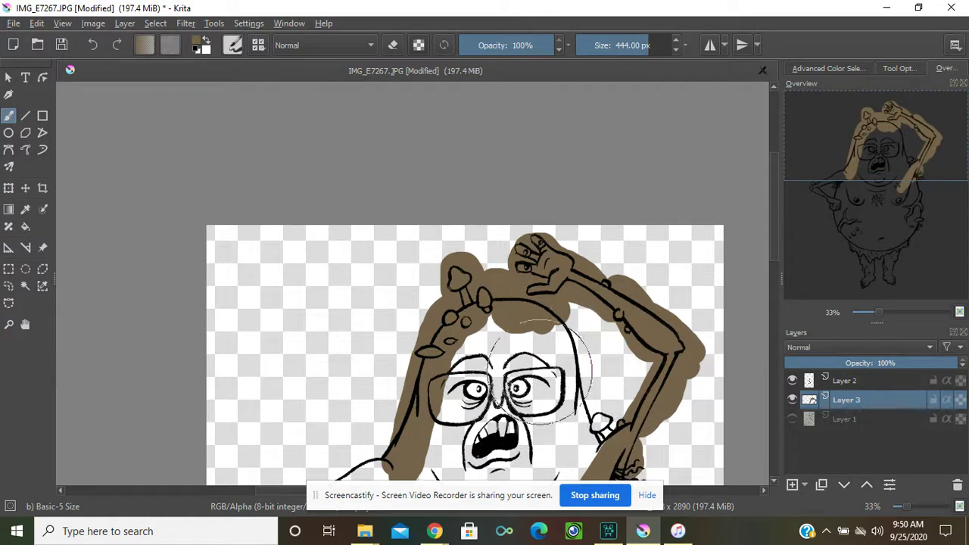
Paint brown behind the rest of the creature's head, torso, bent arm and legs on Layer 3 with a 444 px brush
left_click_drag(868, 146, 854, 203)
mouse_move(613, 269)
left_mouse_down()
mouse_move(575, 133)
mouse_move(523, 273)
mouse_move(545, 348)
mouse_move(659, 378)
mouse_move(656, 366)
mouse_move(364, 363)
mouse_move(439, 325)
mouse_move(325, 356)
mouse_move(452, 473)
mouse_move(681, 446)
mouse_move(738, 356)
left_mouse_up()
left_click_drag(890, 162, 883, 209)
mouse_move(575, 378)
left_mouse_down()
mouse_move(598, 355)
mouse_move(522, 424)
mouse_move(575, 454)
mouse_move(632, 430)
mouse_move(650, 433)
left_mouse_up()
left_click_drag(851, 185, 851, 202)
mouse_move(649, 400)
left_mouse_down()
mouse_move(625, 429)
mouse_move(517, 418)
left_mouse_up()
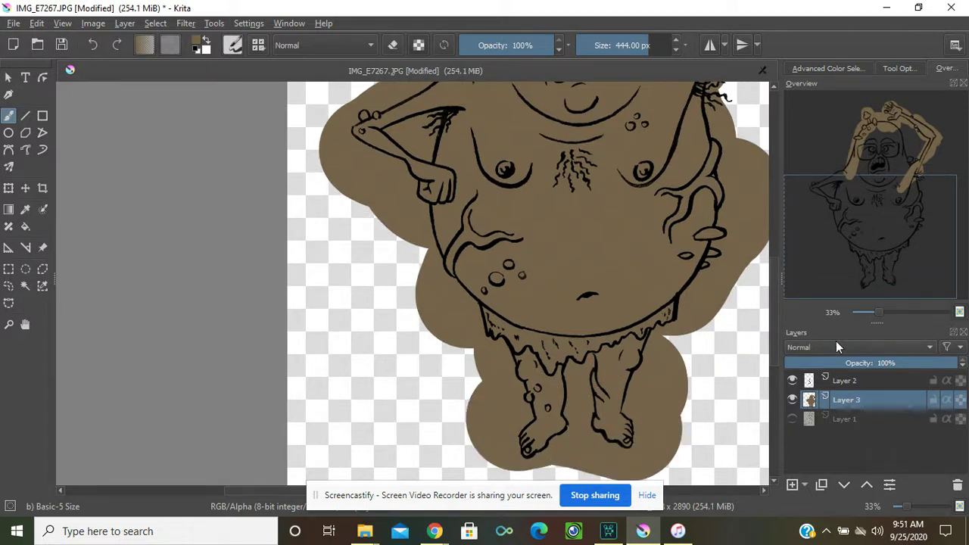
Make Layer 2 active and select the empty background around the brown shape with the Contiguous Selection tool
mouse_move(851, 432)
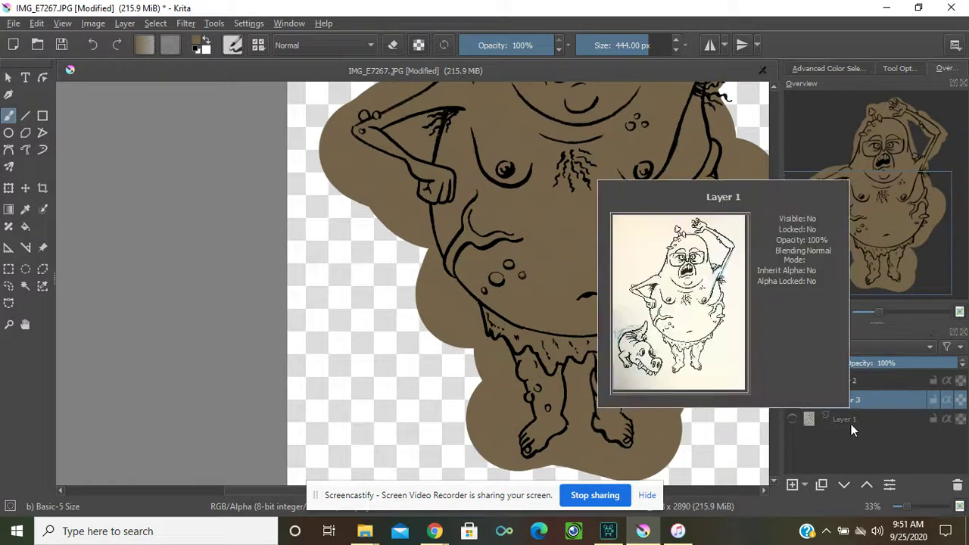
left_click(893, 382)
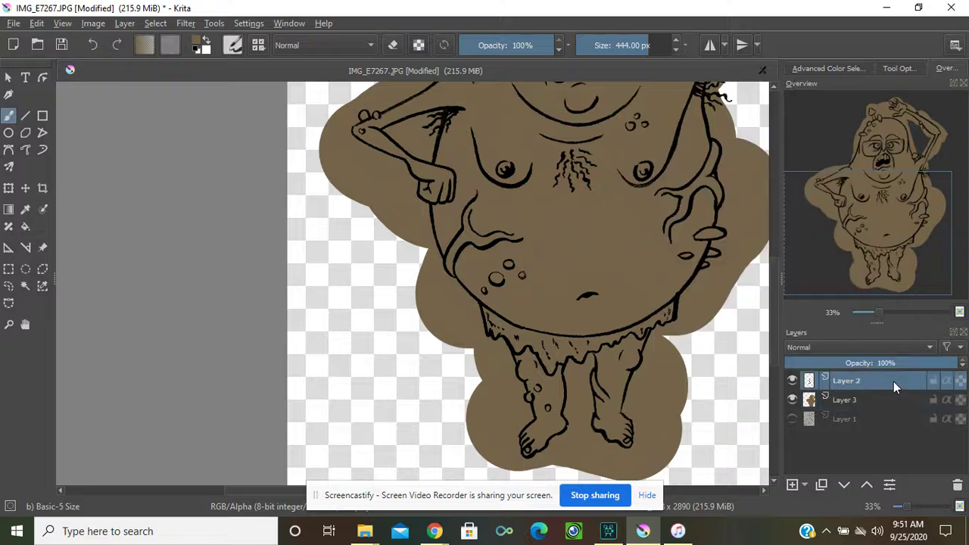
left_click(24, 286)
left_click(340, 320)
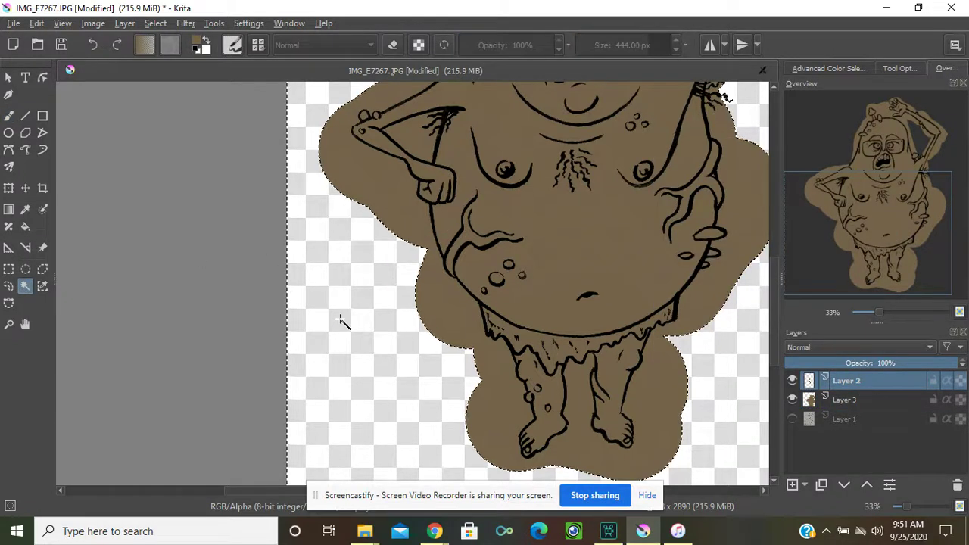
Hide Layer 3, clear the selection, and select the empty background directly outside the creature's linework on Layer 2
left_click(791, 400)
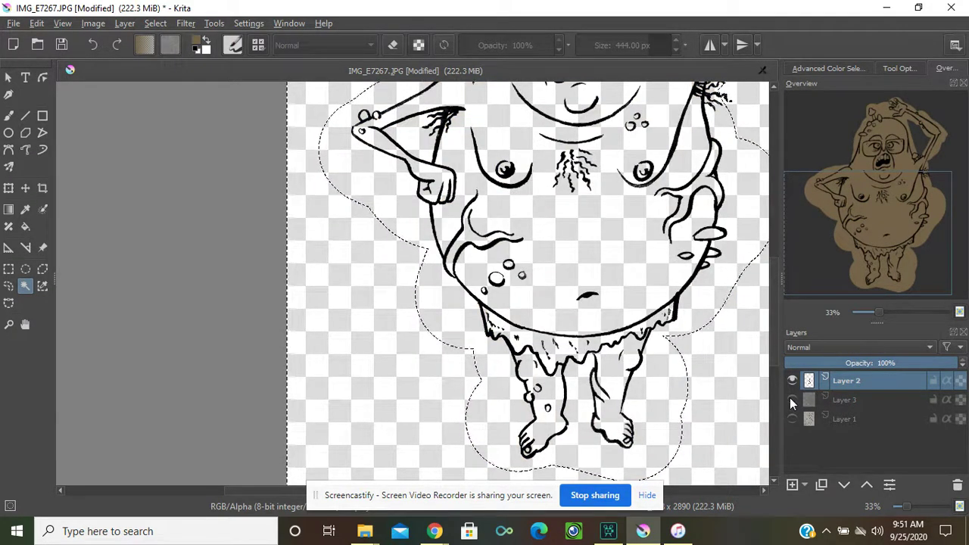
left_click(154, 23)
left_click(170, 55)
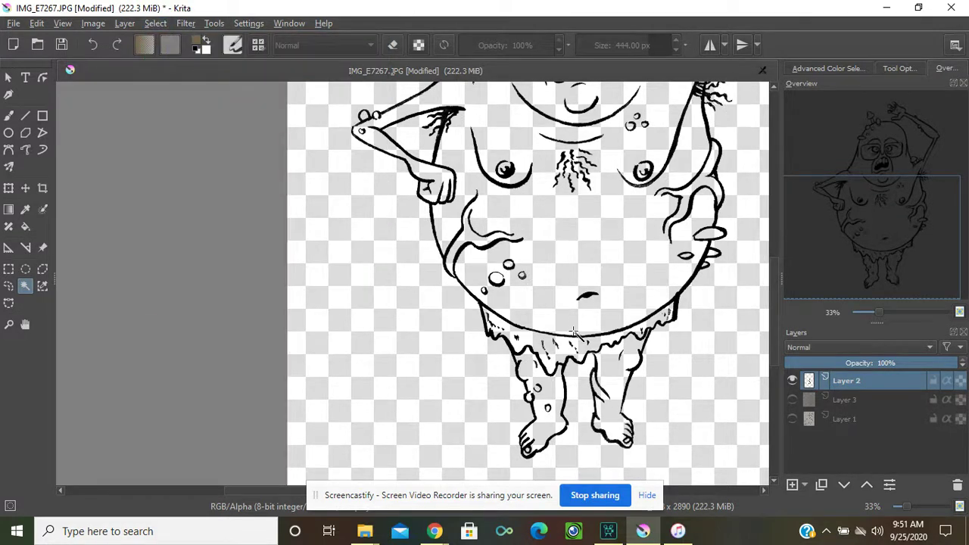
left_click(422, 338)
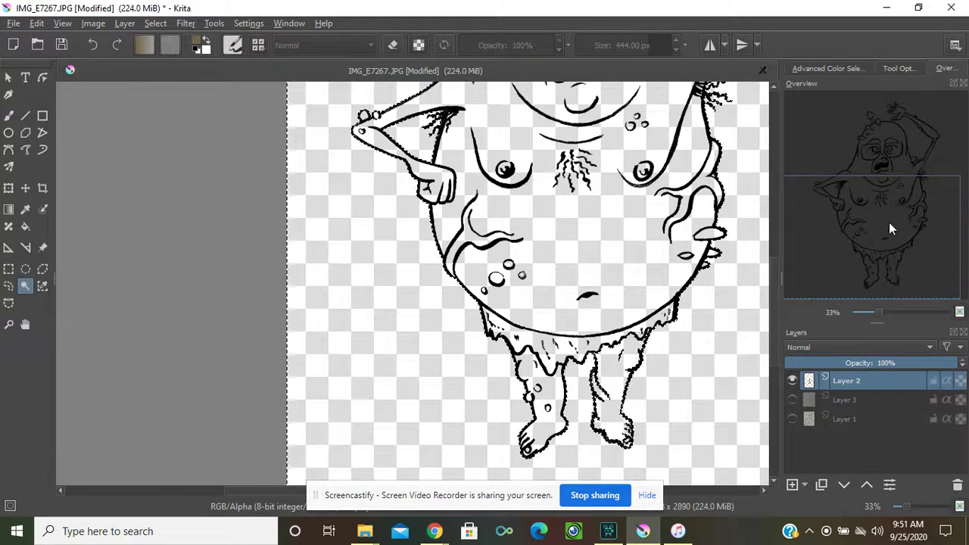
left_click_drag(884, 227, 898, 162)
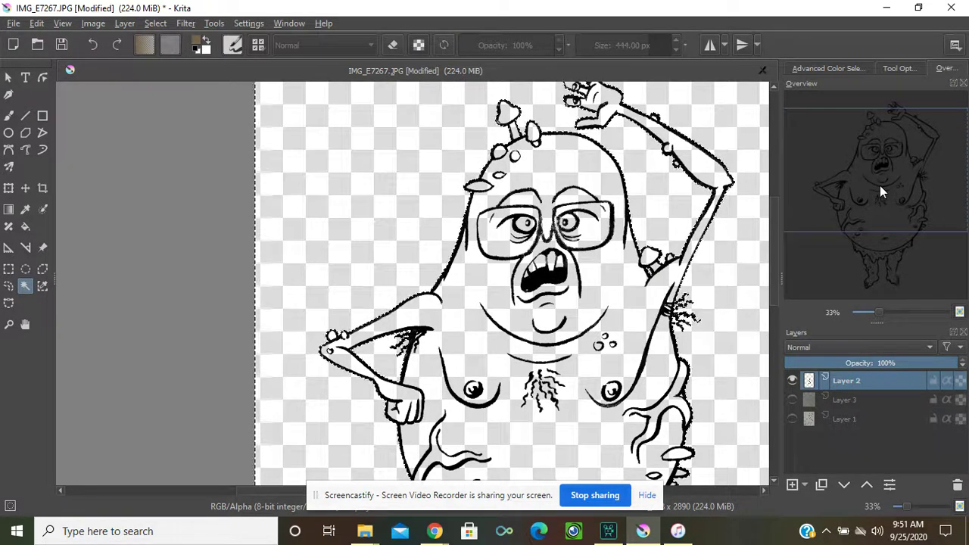
Show Layer 3, delete its brown paint outside the creature's outline, and clear the selection
left_click_drag(880, 190, 883, 220)
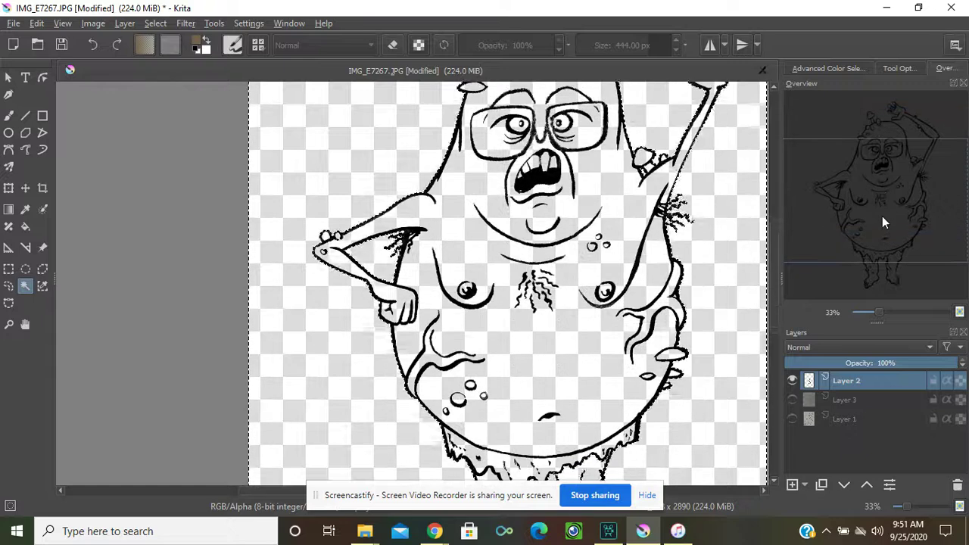
left_click(846, 400)
left_click(790, 400)
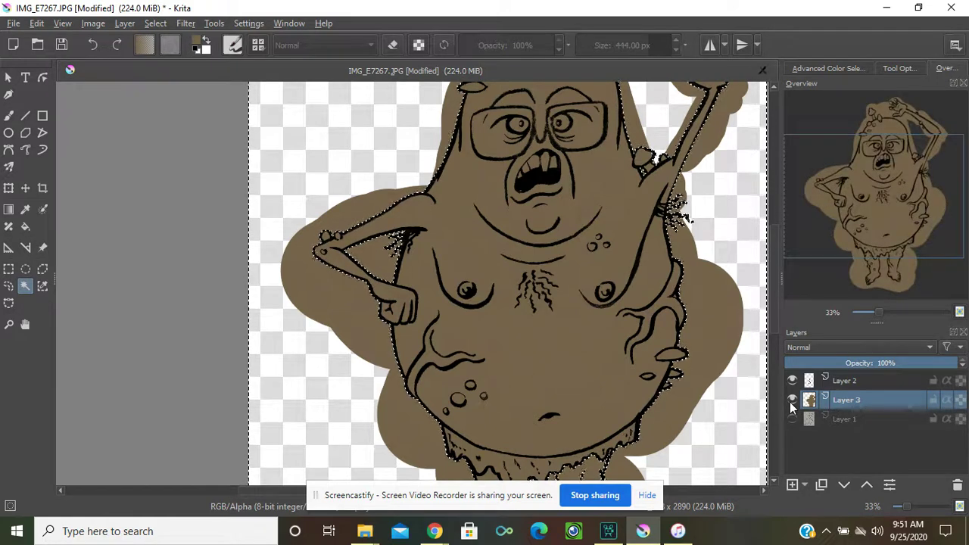
key("Delete")
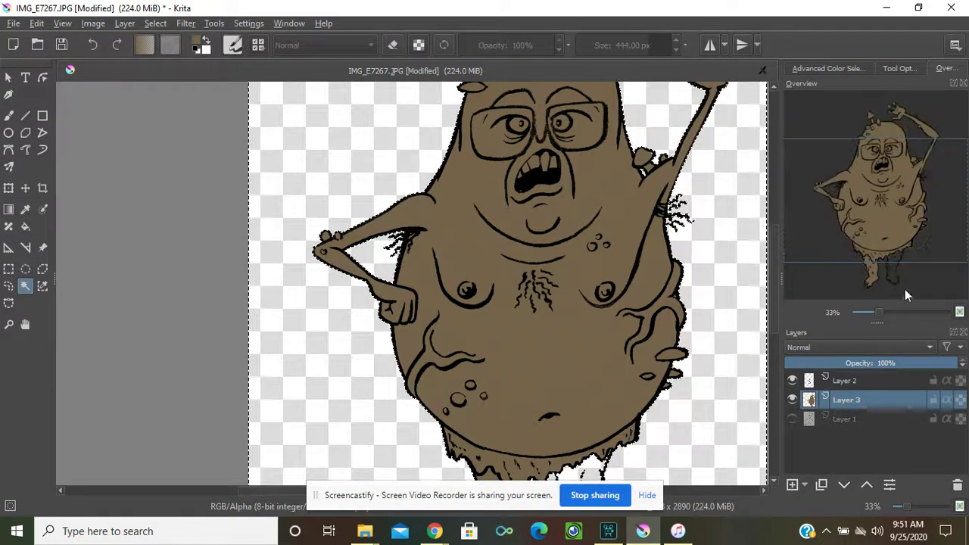
left_click_drag(878, 311, 870, 313)
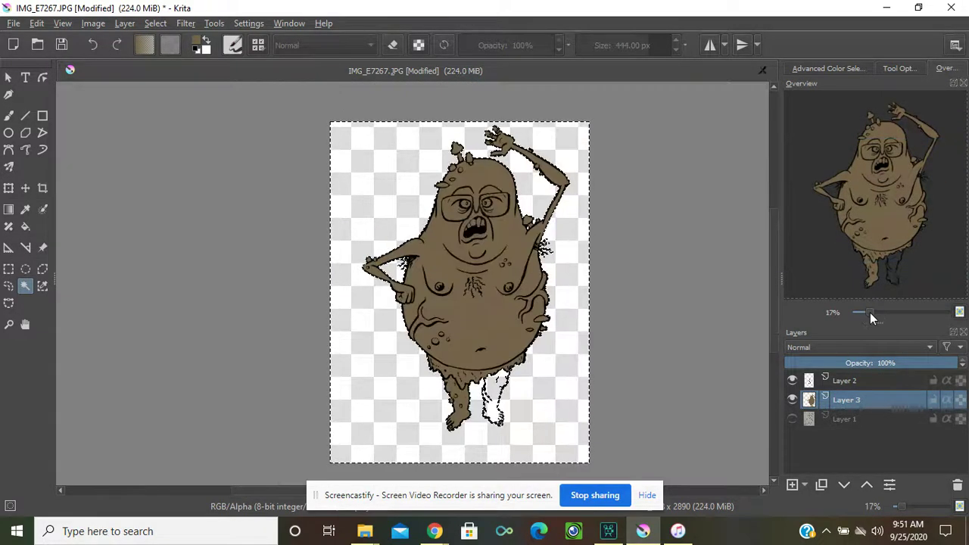
left_click(151, 22)
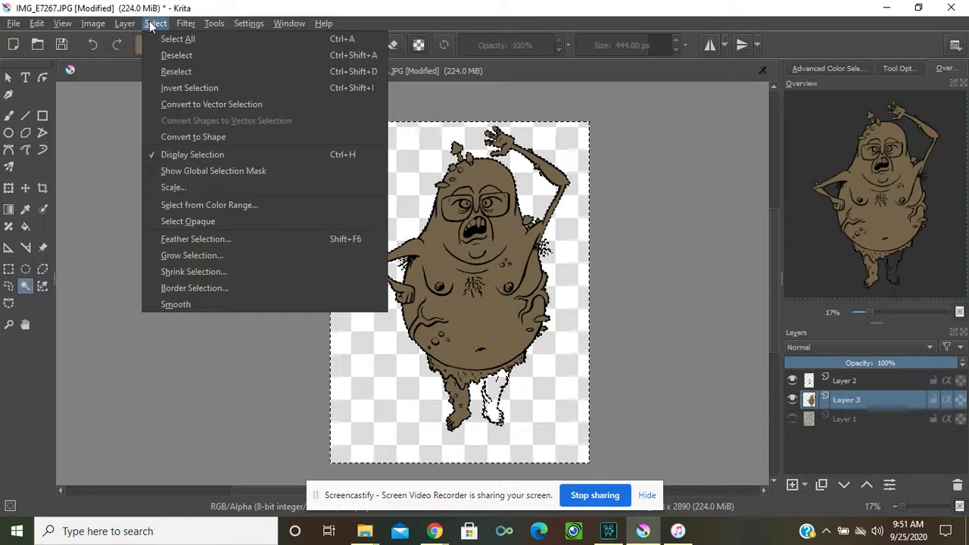
left_click(170, 44)
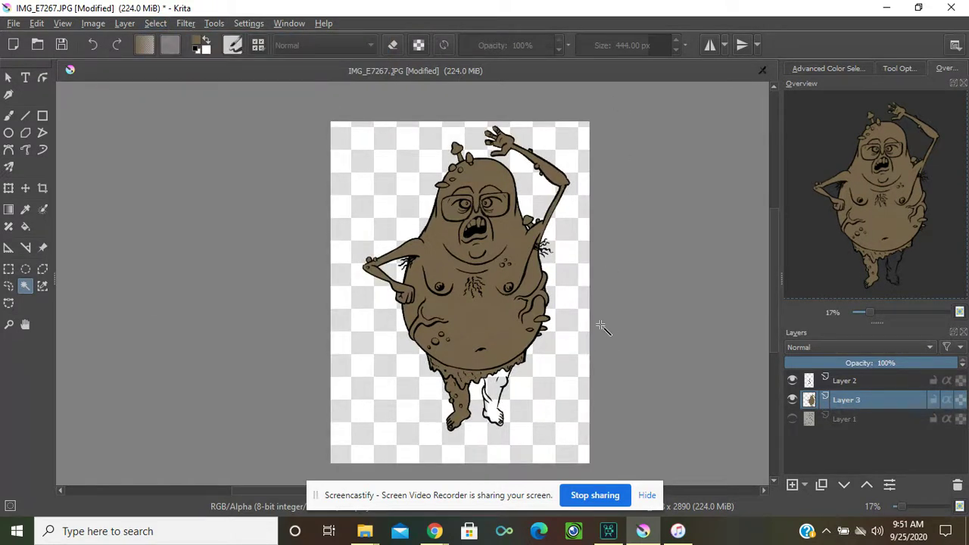
Paint brown down the inner side of the unfilled leg on Layer 3 with the brush reduced to 90 px
left_click_drag(868, 312, 884, 311)
left_click(900, 241)
left_click_drag(899, 241, 900, 261)
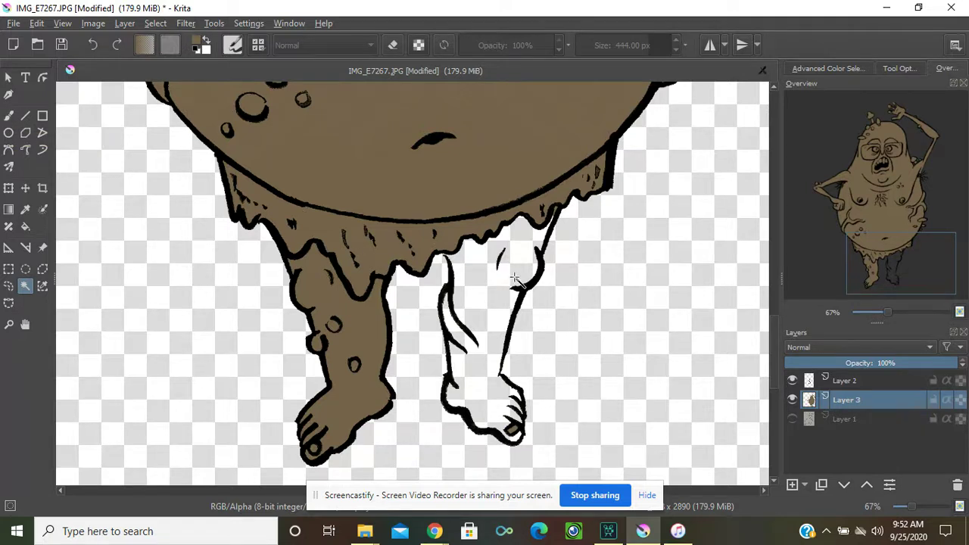
key("b")
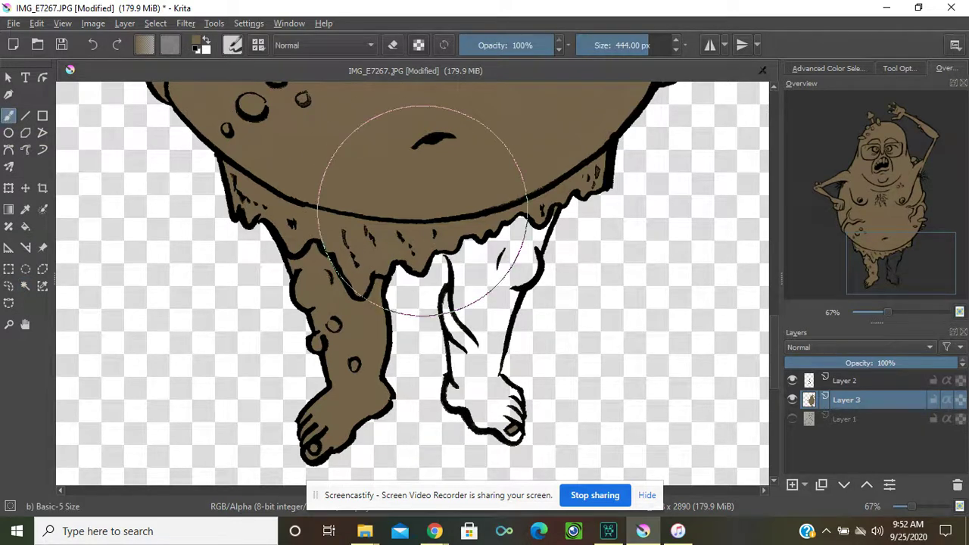
left_click_drag(422, 210, 333, 211)
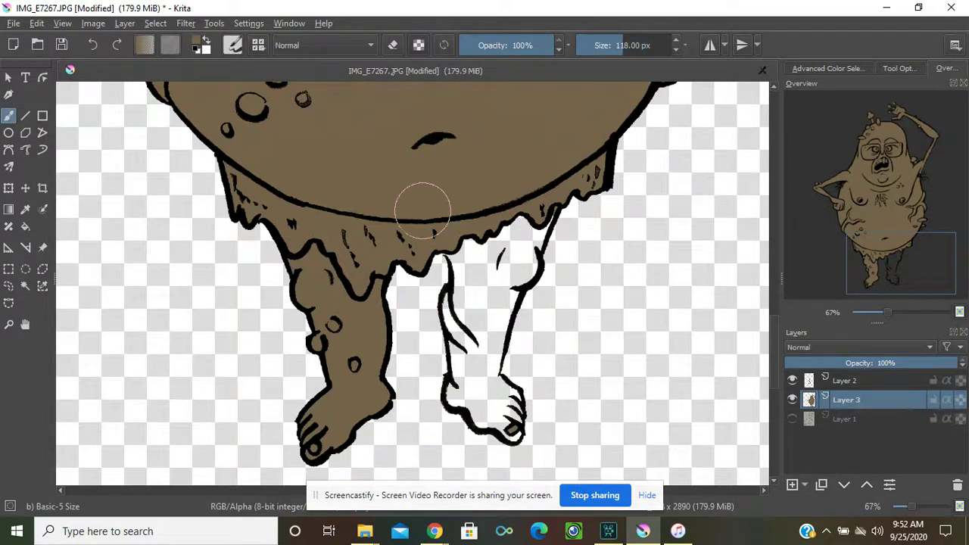
left_click_drag(422, 210, 413, 210)
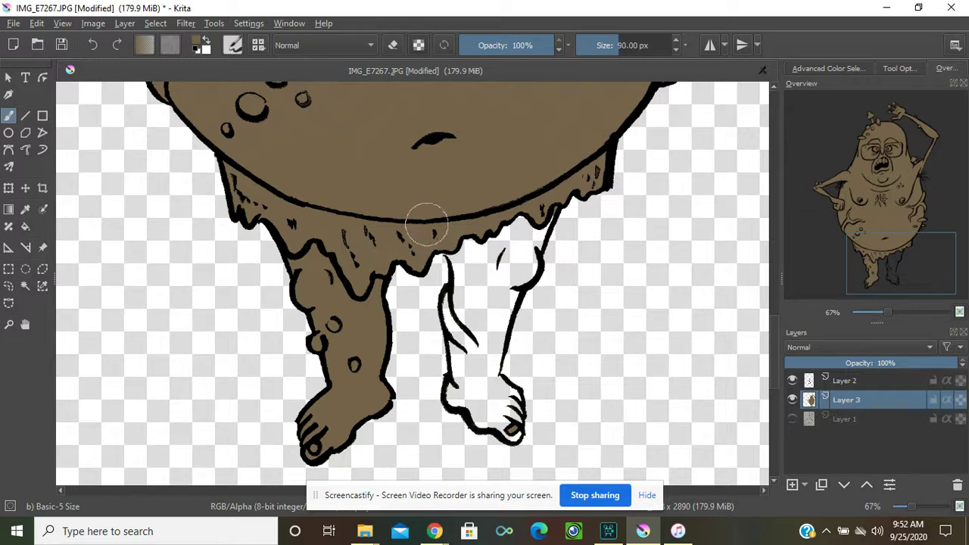
mouse_move(466, 250)
left_mouse_down()
mouse_move(466, 318)
mouse_move(457, 299)
mouse_move(472, 377)
mouse_move(461, 389)
mouse_move(487, 401)
left_mouse_up()
Reduce the brush to 55 px and fill that leg's foot and remaining white areas with brown
key("bracketleft")
key("bracketleft")
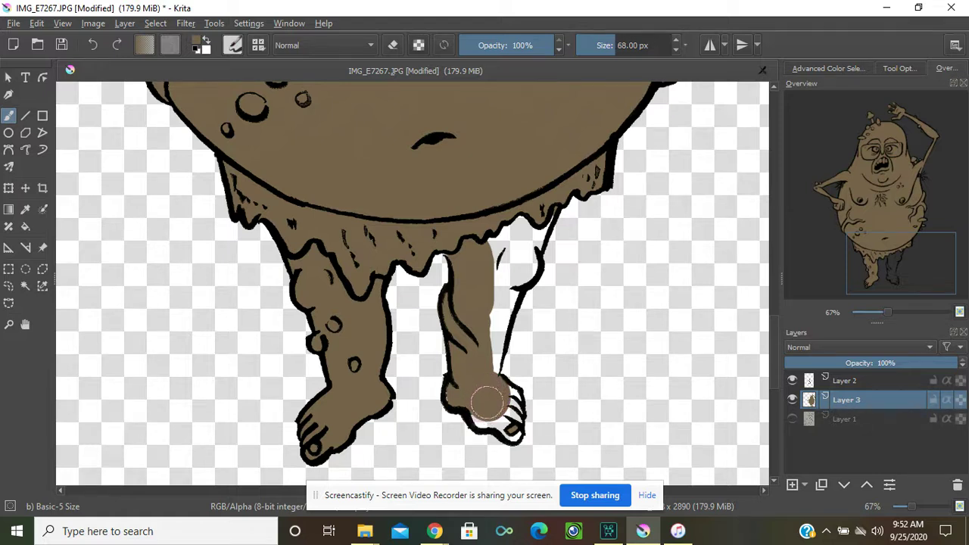
mouse_move(461, 388)
left_mouse_down()
mouse_move(485, 393)
mouse_move(479, 414)
mouse_move(505, 419)
mouse_move(510, 432)
mouse_move(510, 398)
left_mouse_up()
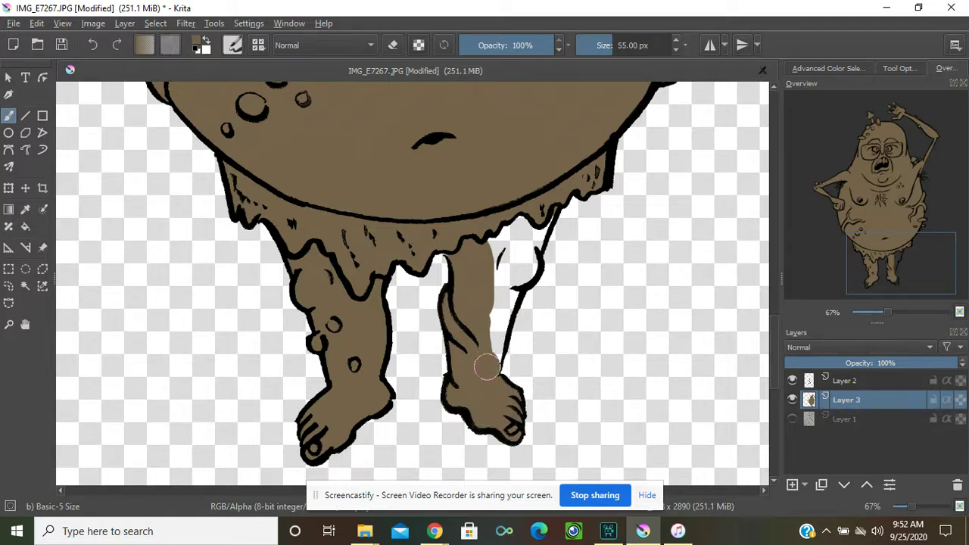
mouse_move(488, 361)
left_mouse_down()
mouse_move(510, 279)
mouse_move(528, 262)
mouse_move(540, 221)
mouse_move(529, 216)
mouse_move(500, 258)
left_mouse_up()
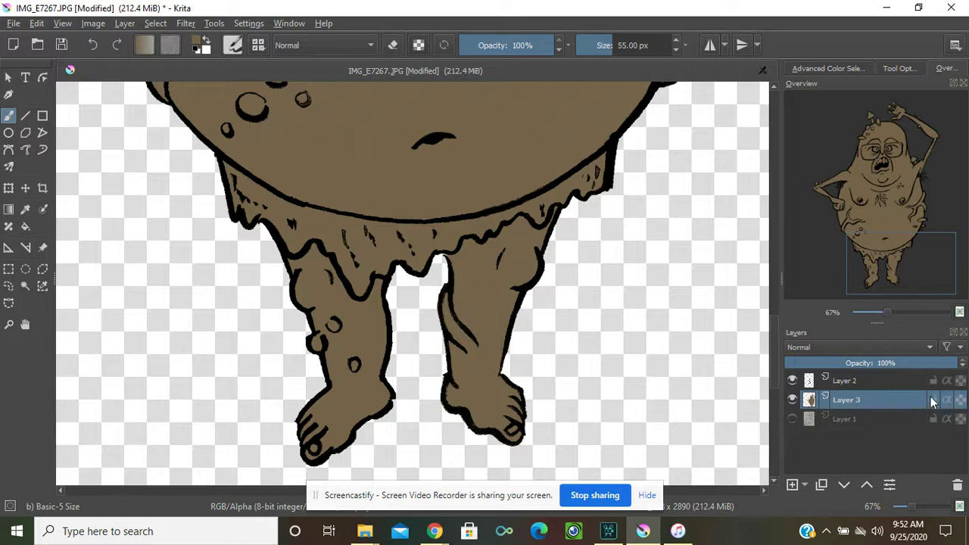
Turn on alpha lock for Layer 3 and set the foreground color to green #468768
mouse_move(933, 401)
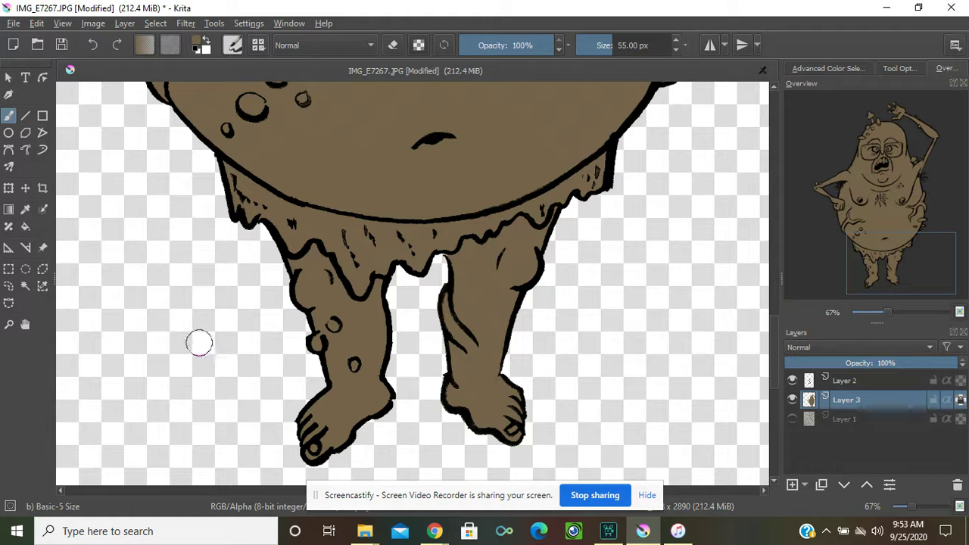
left_click(198, 44)
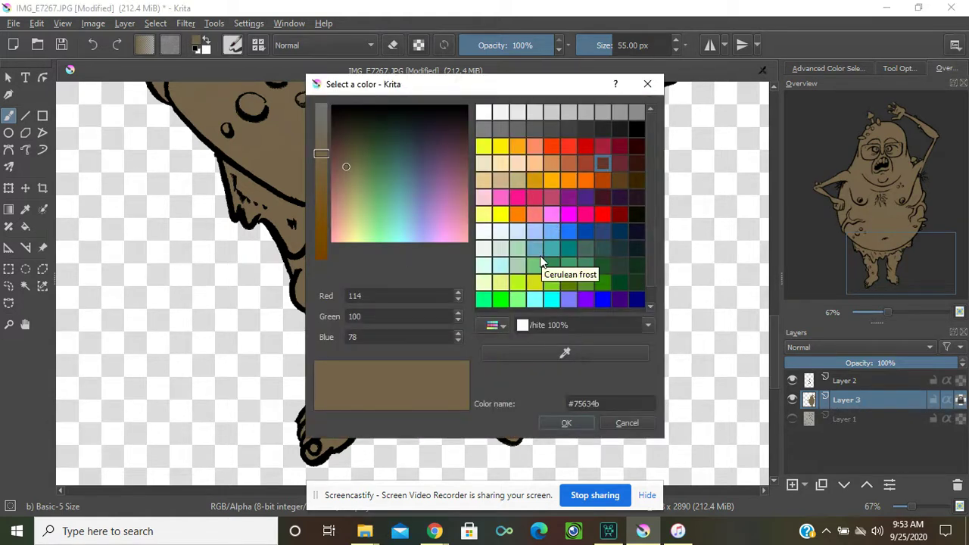
left_click(583, 271)
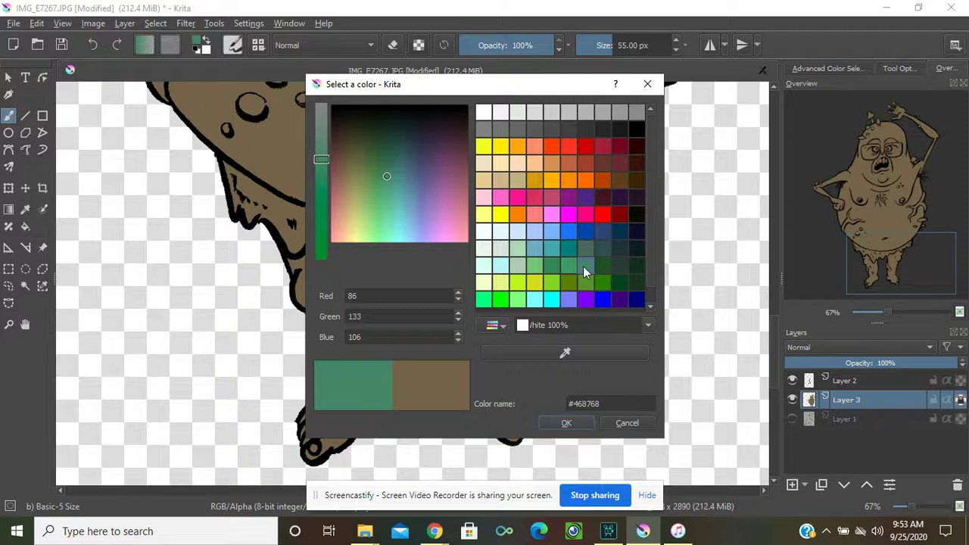
left_click(555, 424)
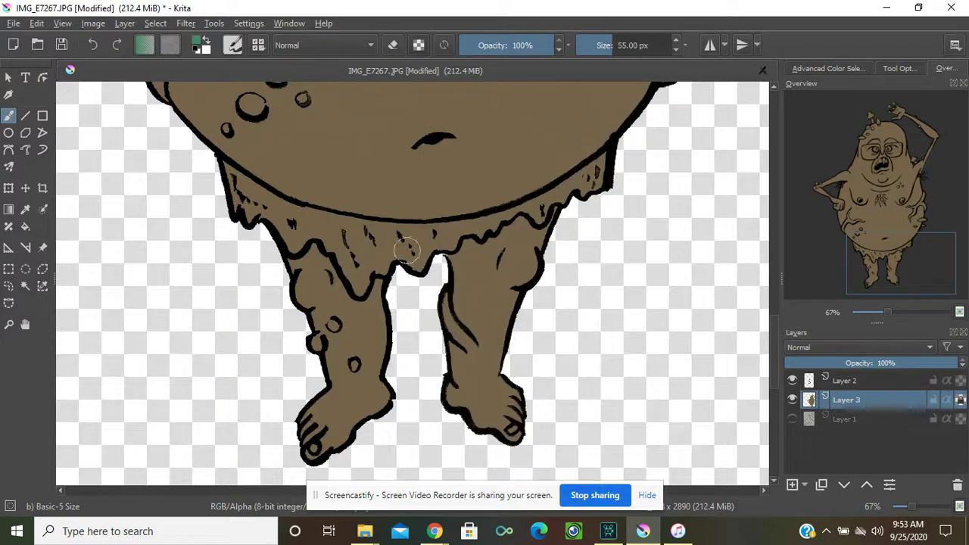
Try sweeping green strokes across the legs, waist cloth and belly on the alpha-locked Layer 3, and undo them
mouse_move(412, 259)
left_mouse_down()
mouse_move(424, 250)
mouse_move(414, 274)
mouse_move(530, 265)
left_mouse_up()
left_click_drag(303, 310, 496, 363)
left_click_drag(455, 280, 530, 296)
left_click_drag(258, 91, 363, 267)
left_click_drag(375, 216, 485, 198)
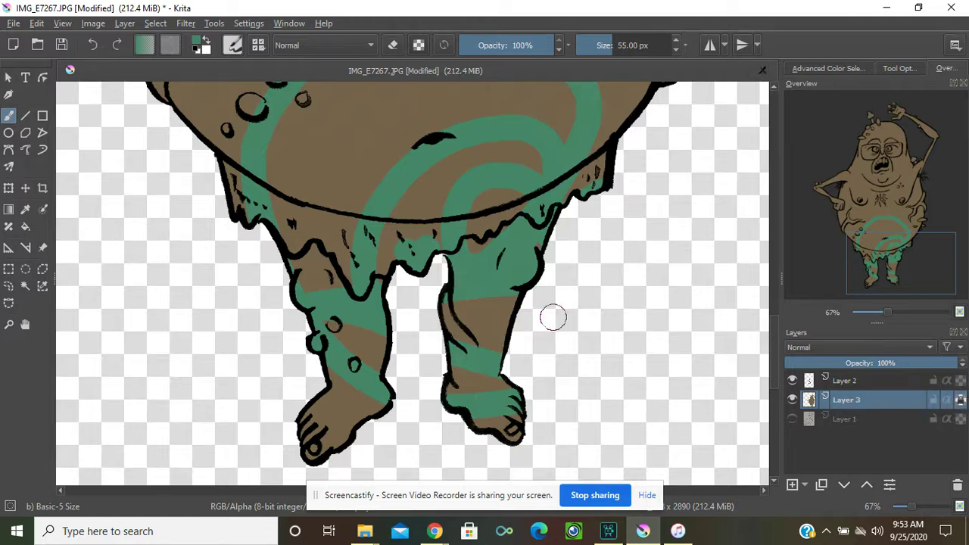
key("ctrl+z")
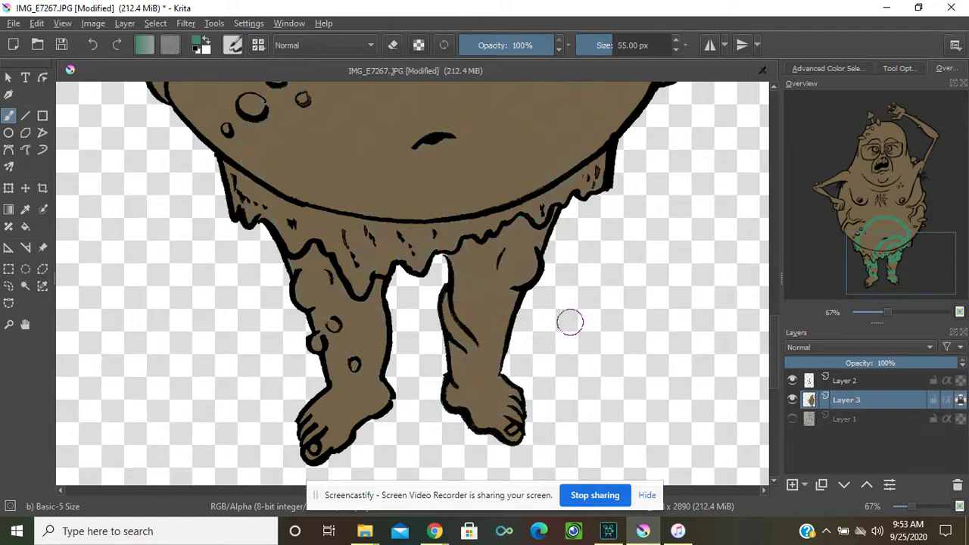
Paint the ragged waist cloth green from its middle to the end above the newly filled leg, reducing the brush to 28 px
mouse_move(407, 240)
left_mouse_down()
mouse_move(413, 266)
mouse_move(430, 244)
mouse_move(422, 237)
left_mouse_up()
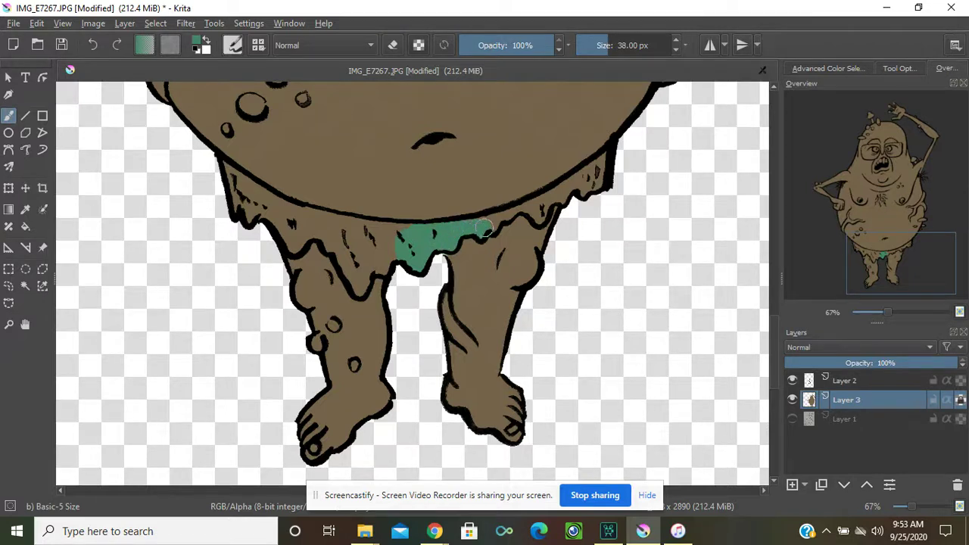
key("bracketleft")
key("bracketleft")
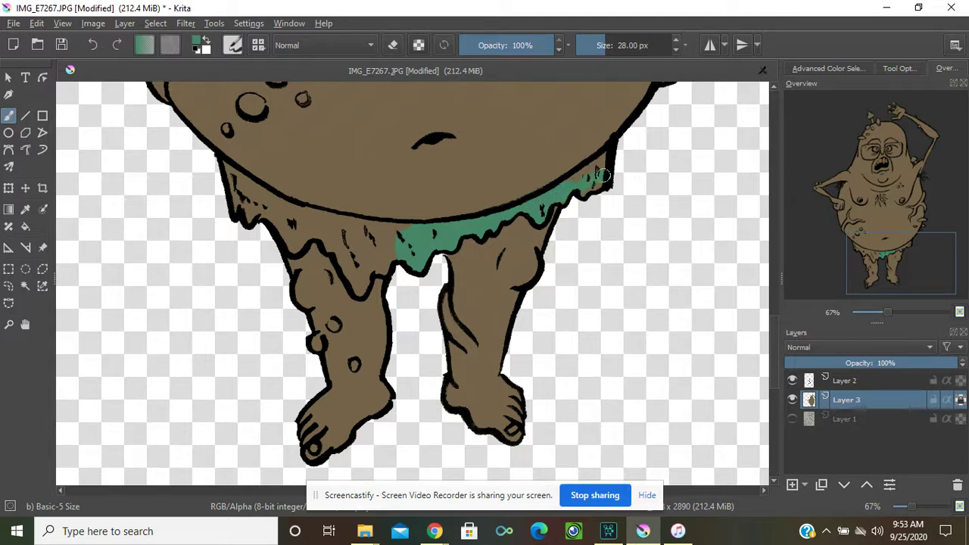
left_click_drag(605, 161, 578, 176)
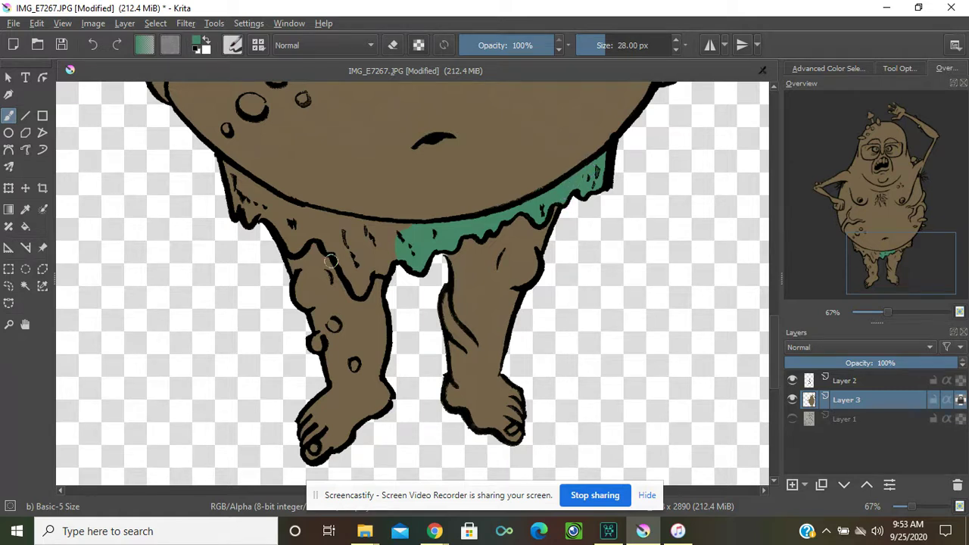
Paint the rest of the waist cloth green with the 28 px brush, letting a small patch spill onto the belly
mouse_move(373, 229)
left_mouse_down()
mouse_move(379, 227)
mouse_move(336, 220)
mouse_move(352, 227)
mouse_move(337, 248)
left_mouse_up()
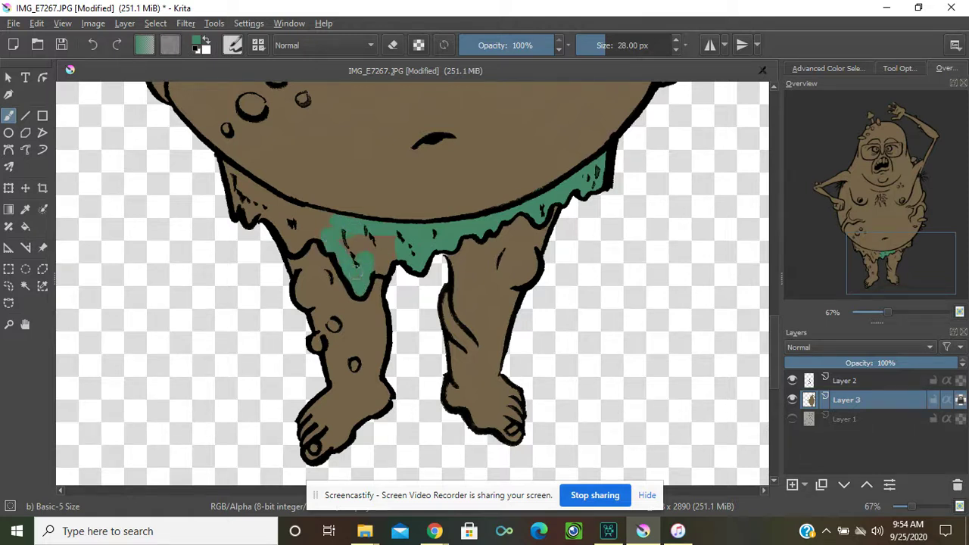
left_click_drag(364, 206, 377, 212)
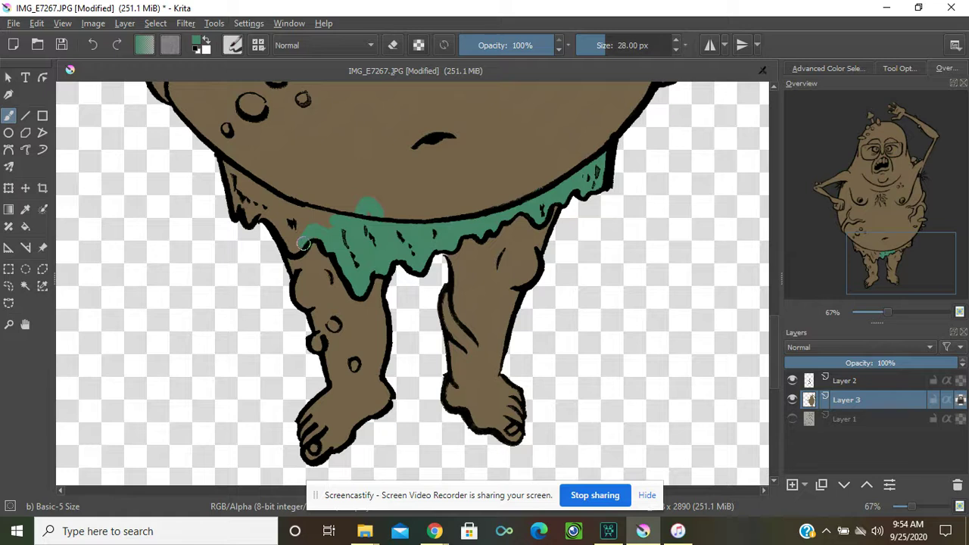
mouse_move(266, 212)
left_mouse_down()
mouse_move(240, 221)
mouse_move(244, 184)
mouse_move(234, 221)
mouse_move(220, 165)
mouse_move(244, 182)
left_mouse_up()
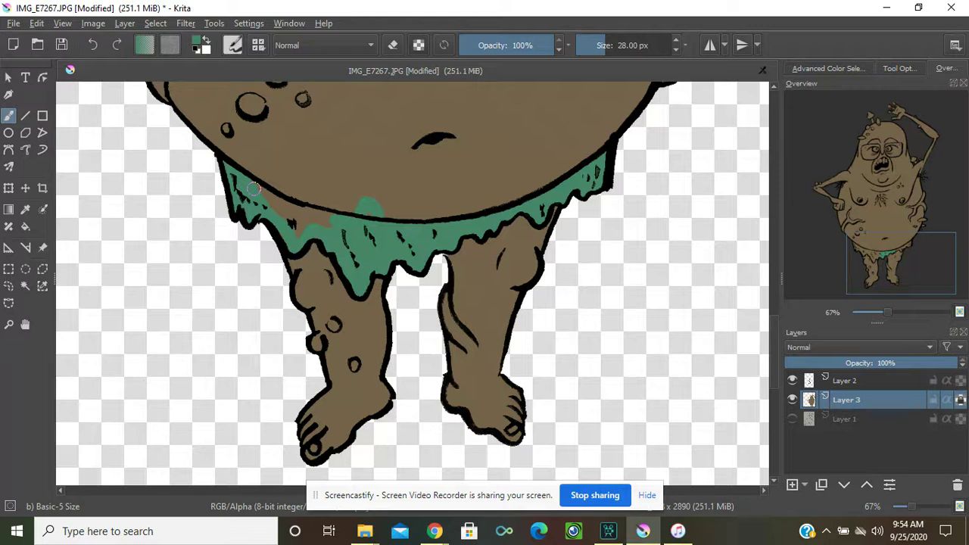
left_click_drag(253, 188, 367, 233)
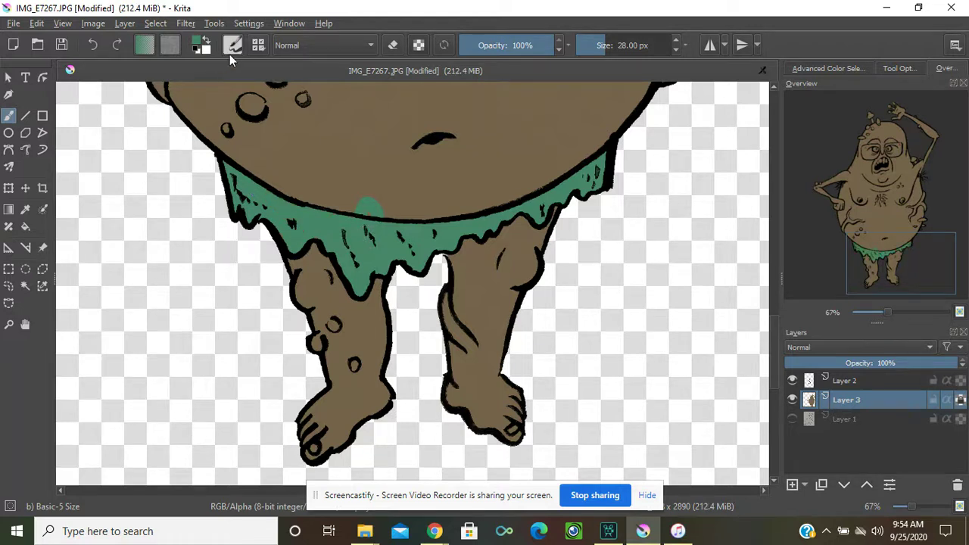
Try erasing the green spill on the belly with the brush in eraser mode, and undo the erasing
left_click(394, 47)
mouse_move(388, 210)
left_mouse_down()
mouse_move(348, 201)
mouse_move(390, 204)
mouse_move(362, 191)
mouse_move(389, 201)
mouse_move(369, 197)
left_mouse_up()
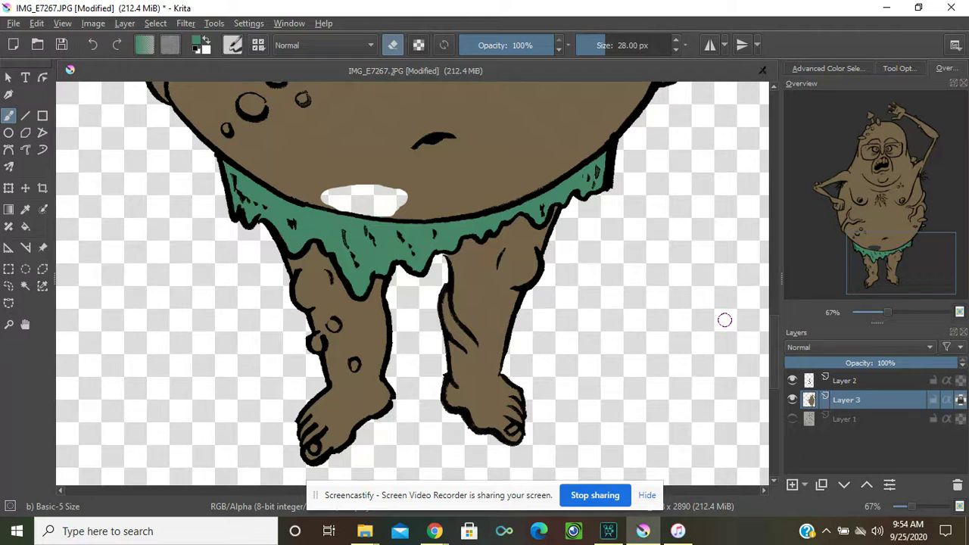
key("ctrl+z")
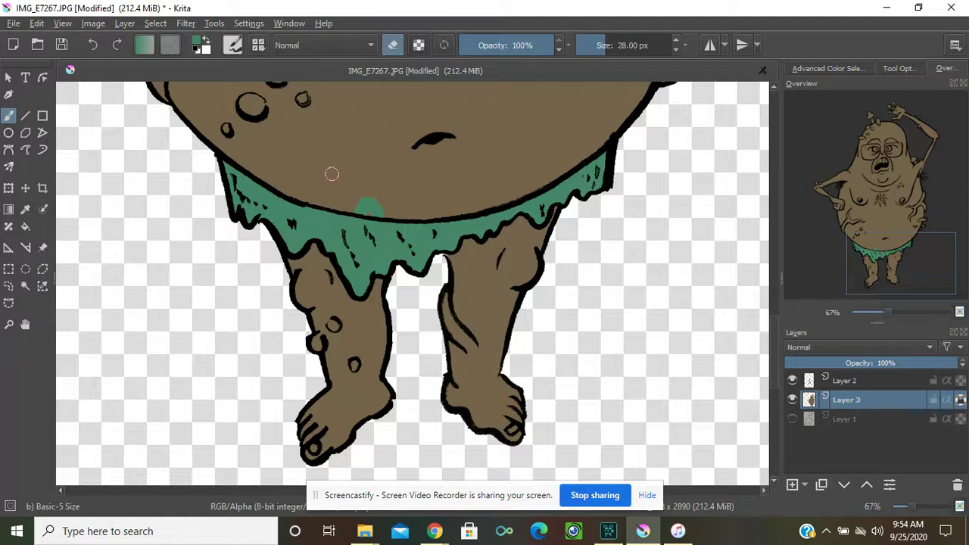
Sample the belly's brown and paint over the green spill above the waist cloth with the regular brush
left_click(26, 211)
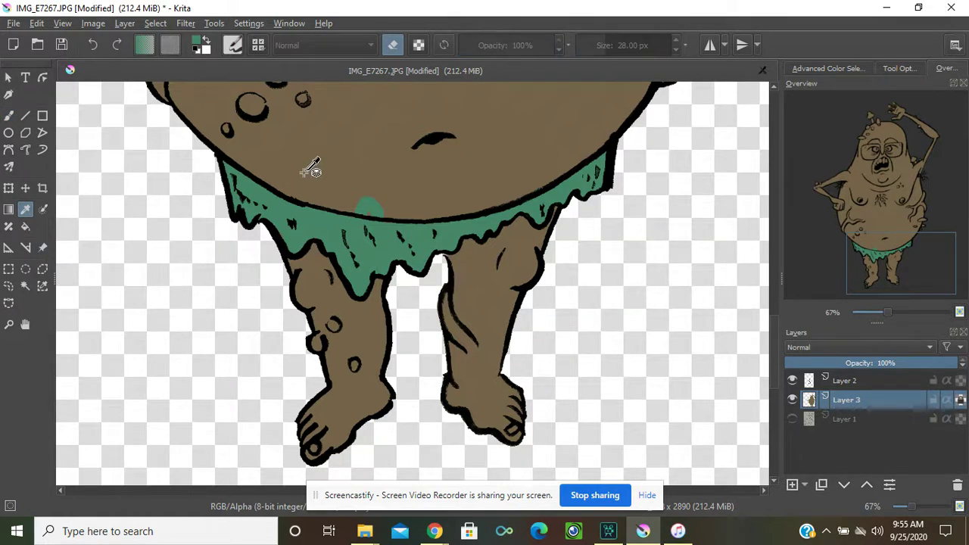
left_click(8, 115)
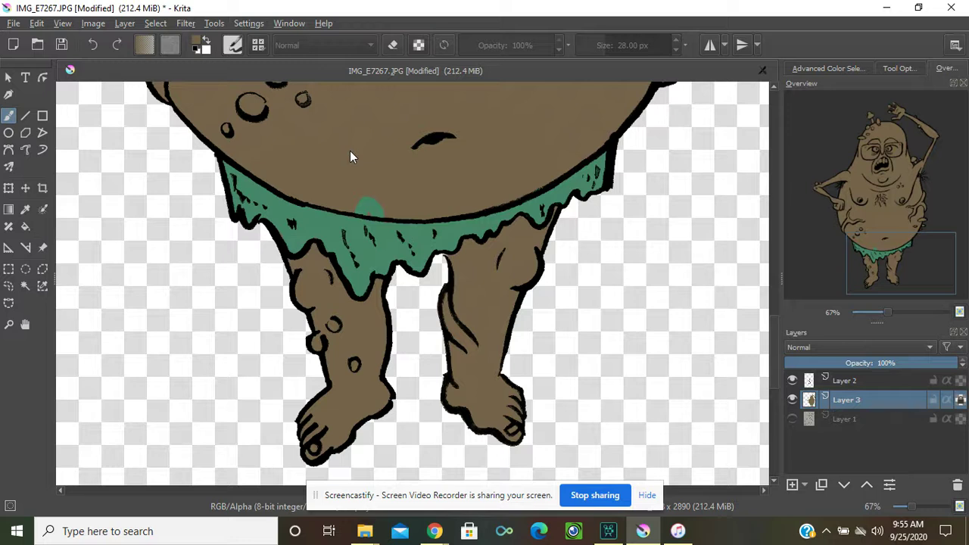
left_click_drag(354, 206, 383, 211)
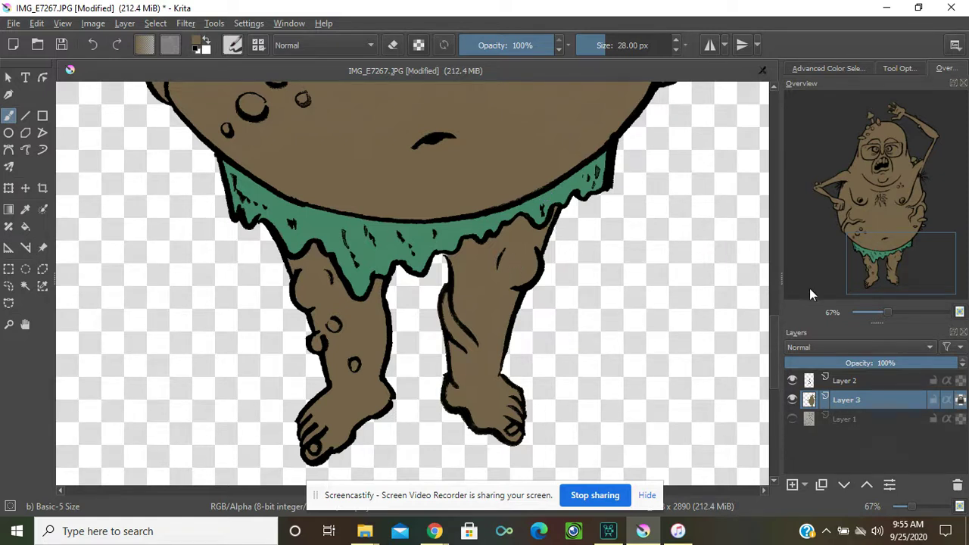
Try filling the waist cloth on Layer 3 with pale green while the linework layer is hidden, and undo the fill
left_click(792, 380)
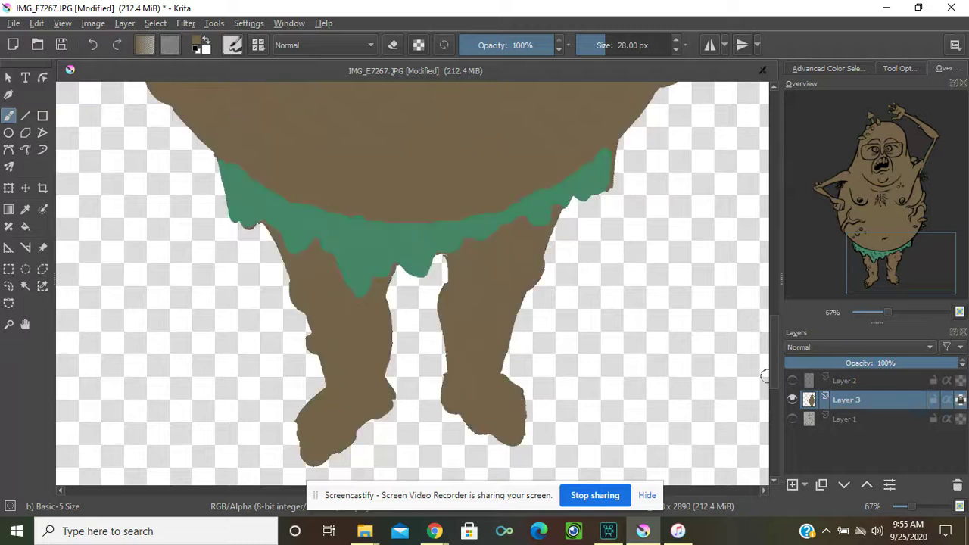
left_click(25, 228)
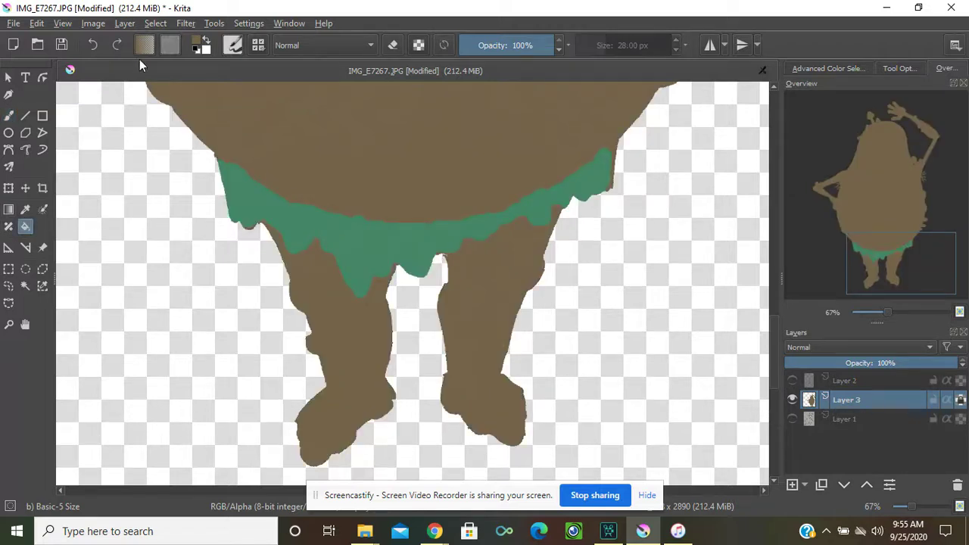
left_click(200, 43)
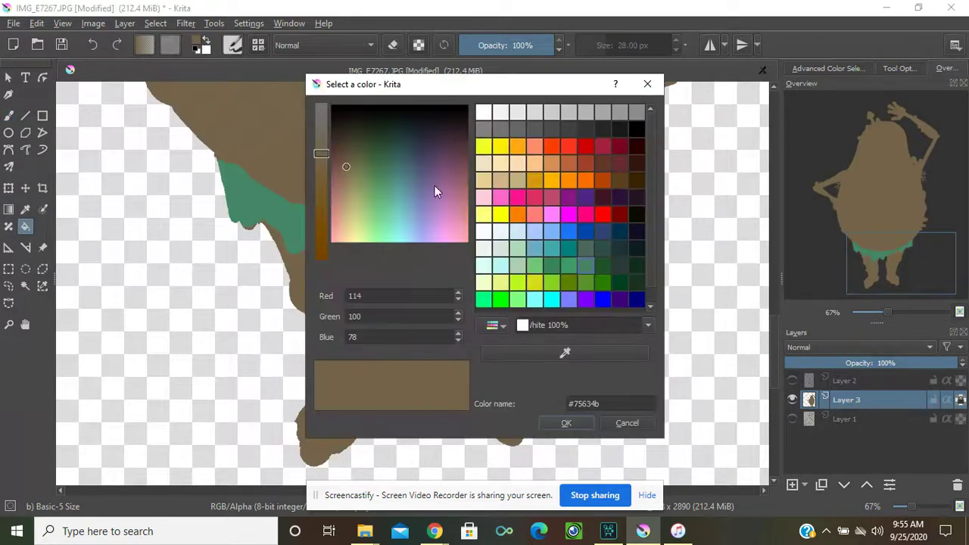
left_click(532, 263)
left_click(566, 422)
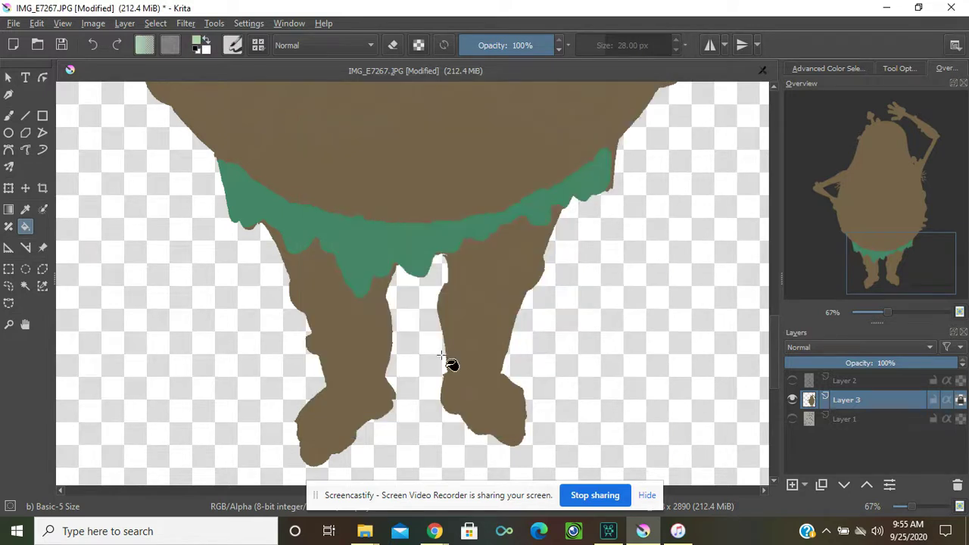
left_click(371, 257)
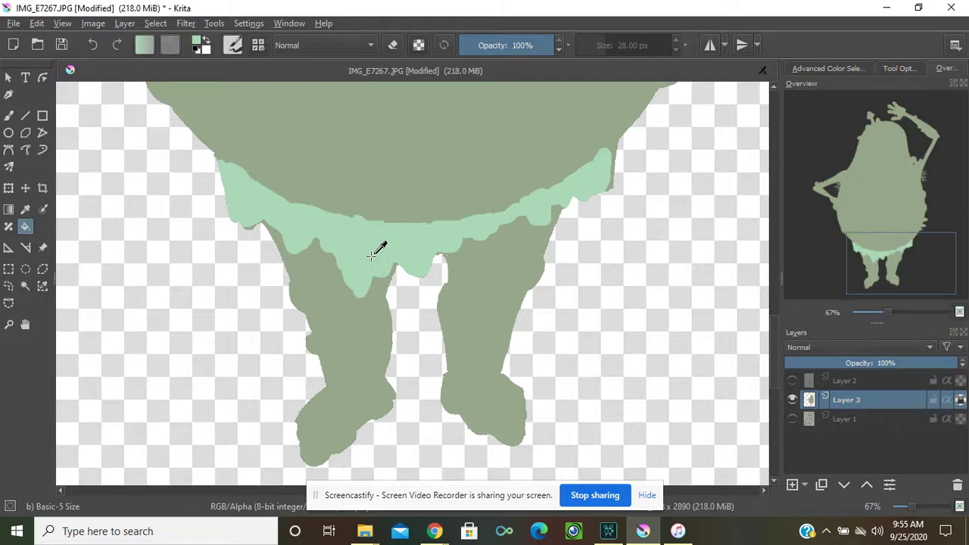
key("ctrl+z")
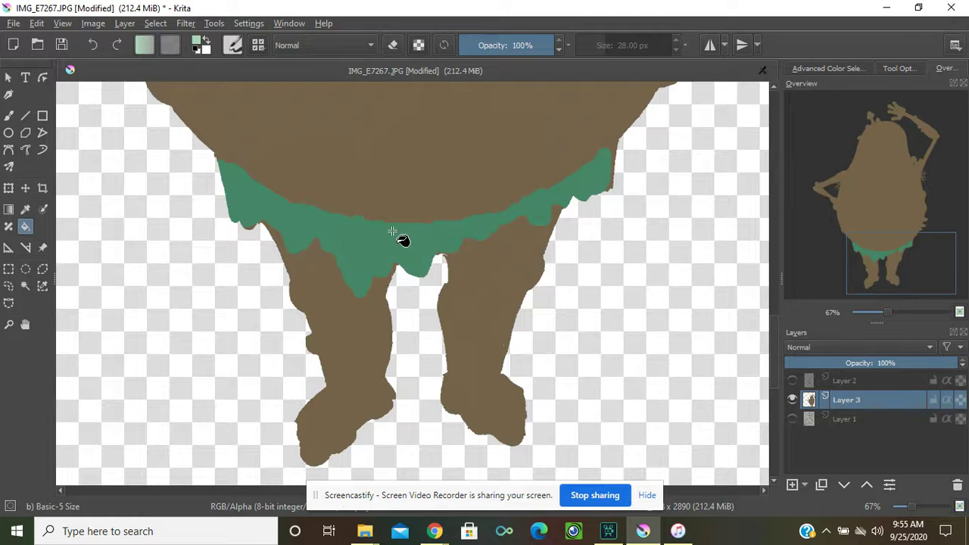
key("ctrl+shift+z")
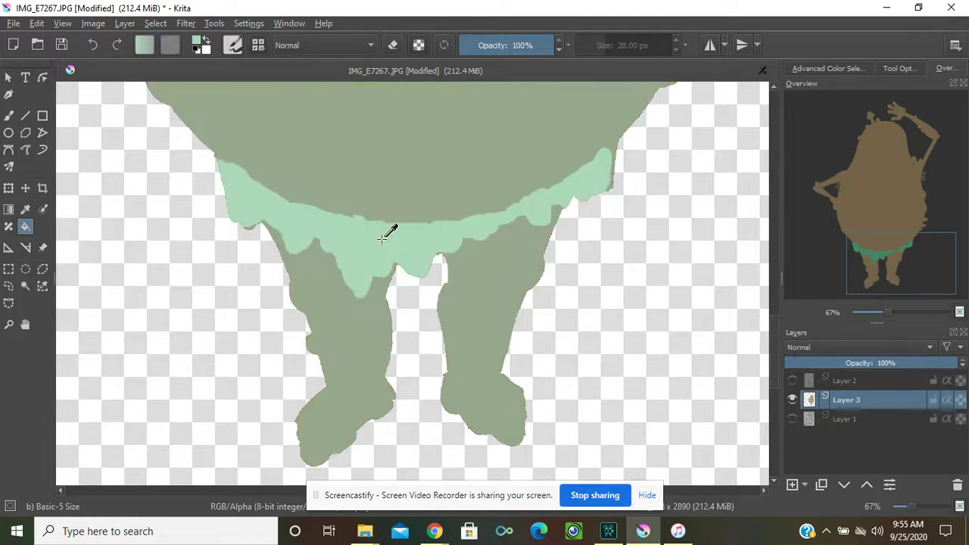
key("ctrl+z")
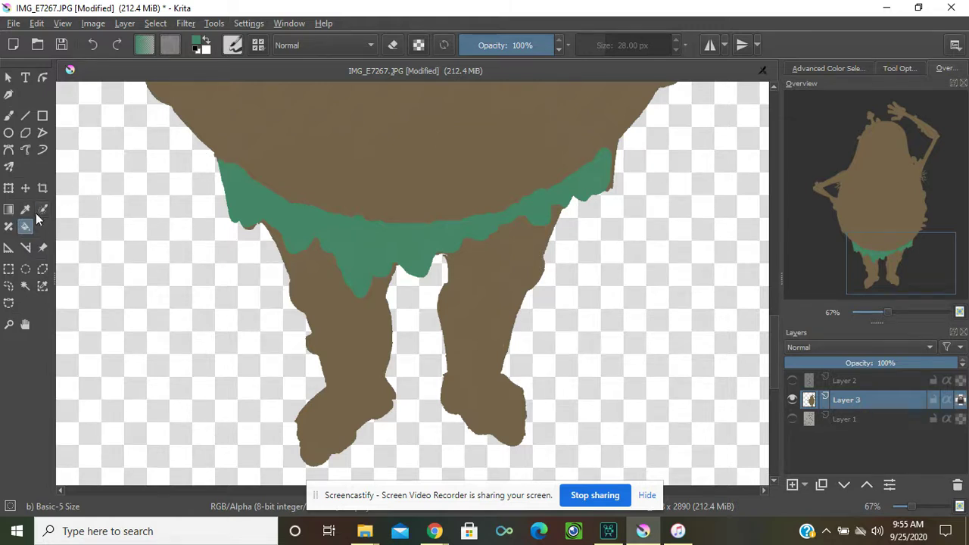
left_click(793, 381)
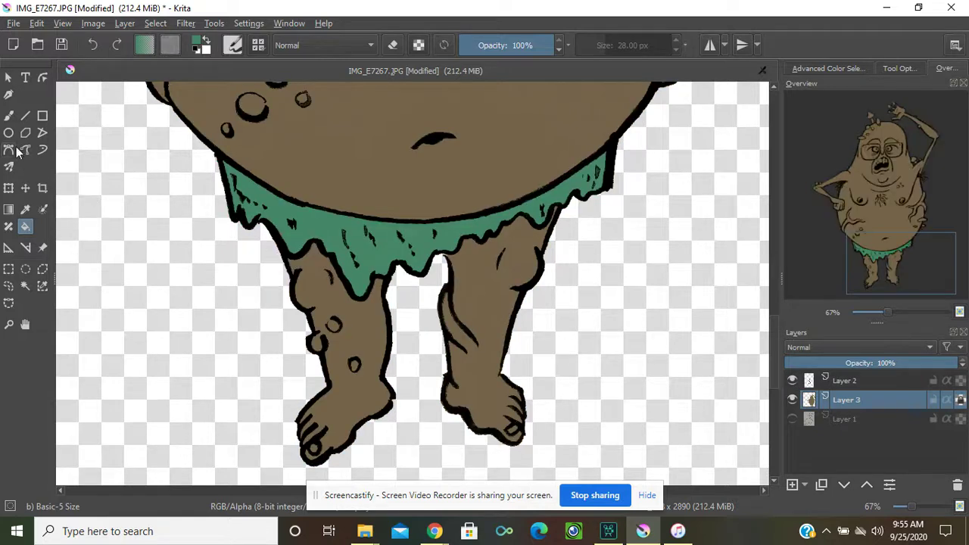
Set the brush color to pale green #acd8b9 and paint the vein on the inner side of the lower leg
left_click(8, 116)
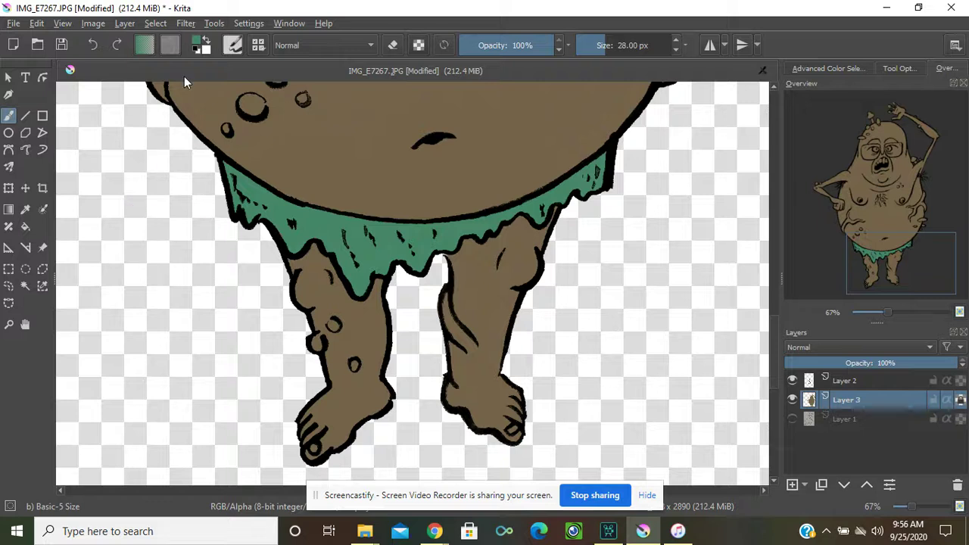
left_click(201, 41)
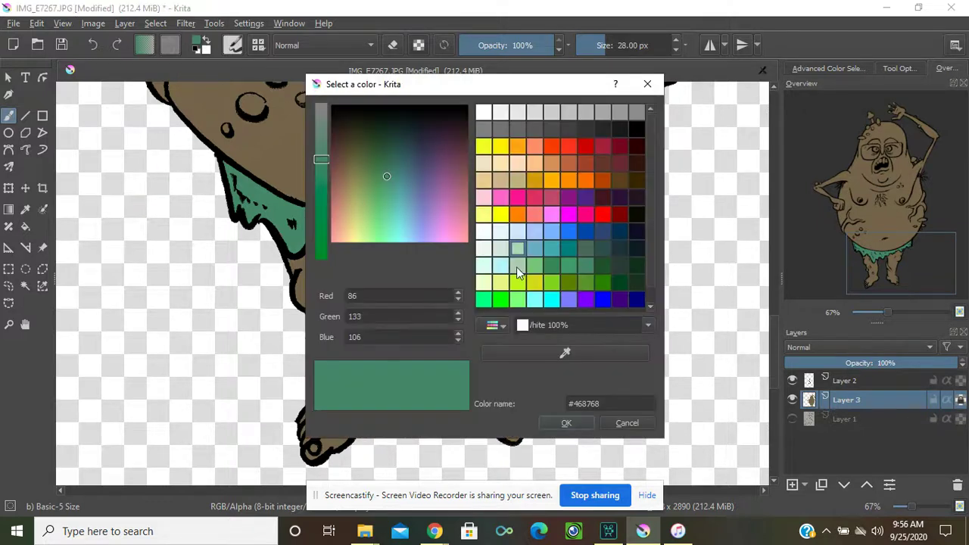
left_click(518, 243)
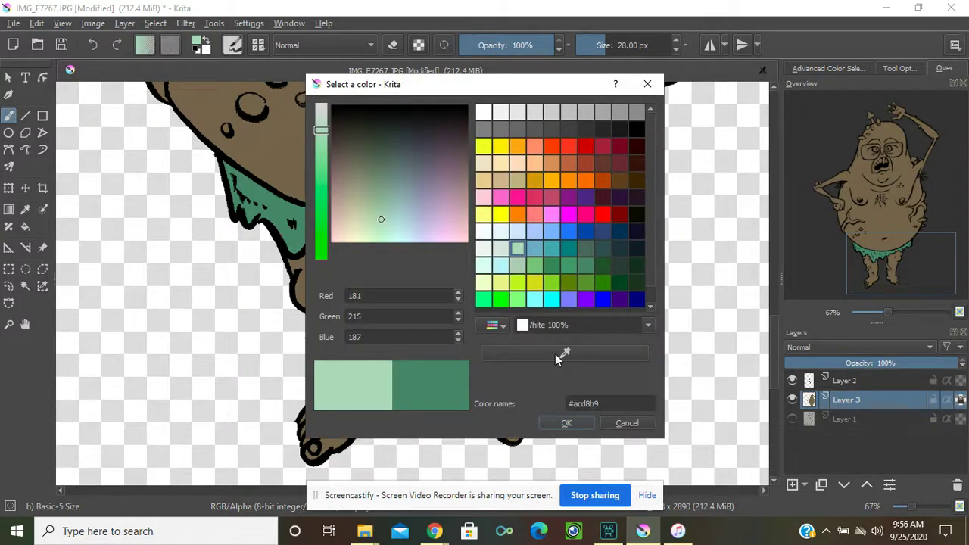
left_click(566, 422)
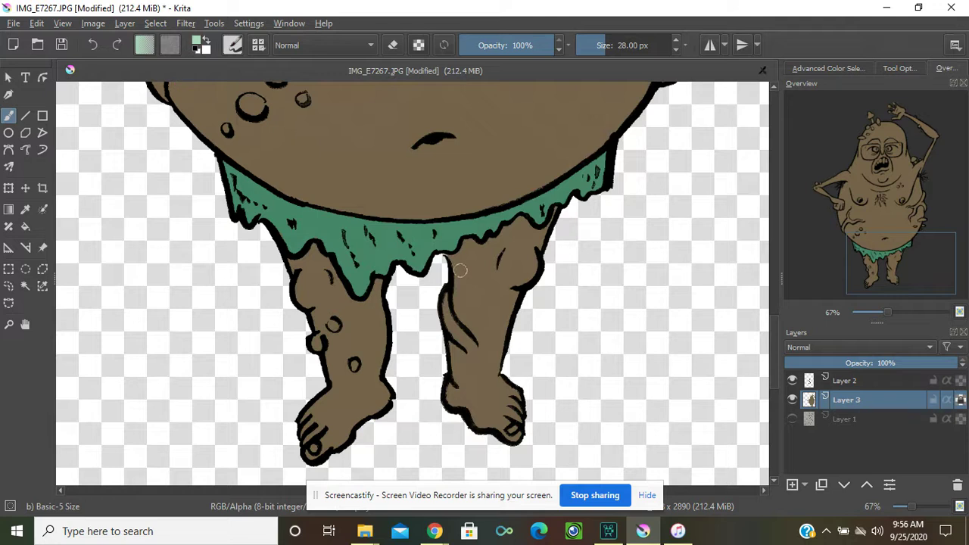
mouse_move(443, 291)
left_mouse_down()
mouse_move(448, 322)
mouse_move(474, 351)
left_mouse_up()
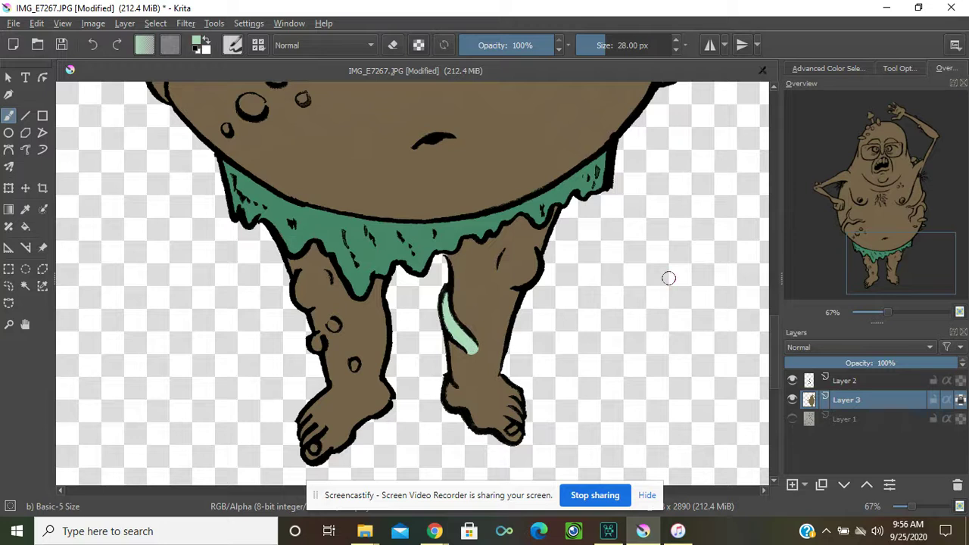
Paint the branching veins on both sides of the belly pale green with the 28 px brush
left_click_drag(894, 231, 889, 203)
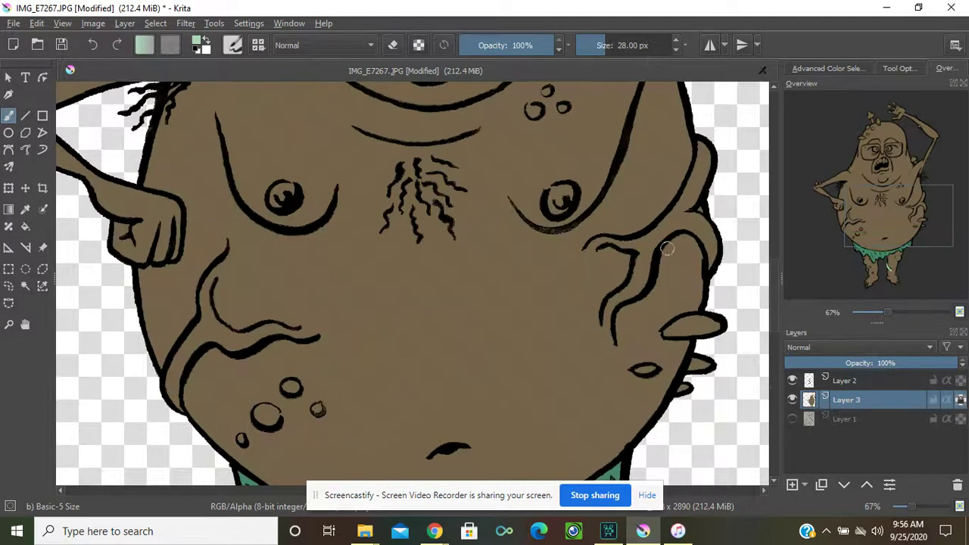
mouse_move(647, 252)
left_mouse_down()
mouse_move(610, 312)
mouse_move(608, 342)
left_mouse_up()
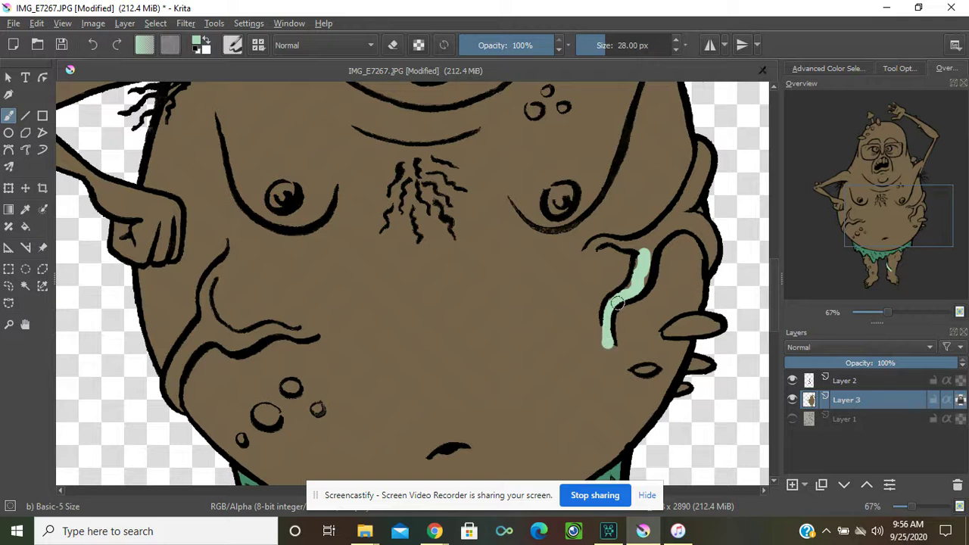
mouse_move(630, 288)
left_mouse_down()
mouse_move(646, 247)
mouse_move(640, 268)
mouse_move(632, 244)
mouse_move(601, 242)
mouse_move(588, 256)
mouse_move(641, 242)
mouse_move(671, 217)
mouse_move(648, 260)
mouse_move(689, 206)
mouse_move(685, 227)
mouse_move(671, 229)
mouse_move(698, 228)
mouse_move(713, 268)
mouse_move(720, 250)
mouse_move(689, 220)
mouse_move(702, 224)
mouse_move(689, 204)
mouse_move(706, 189)
mouse_move(709, 127)
mouse_move(685, 205)
left_mouse_up()
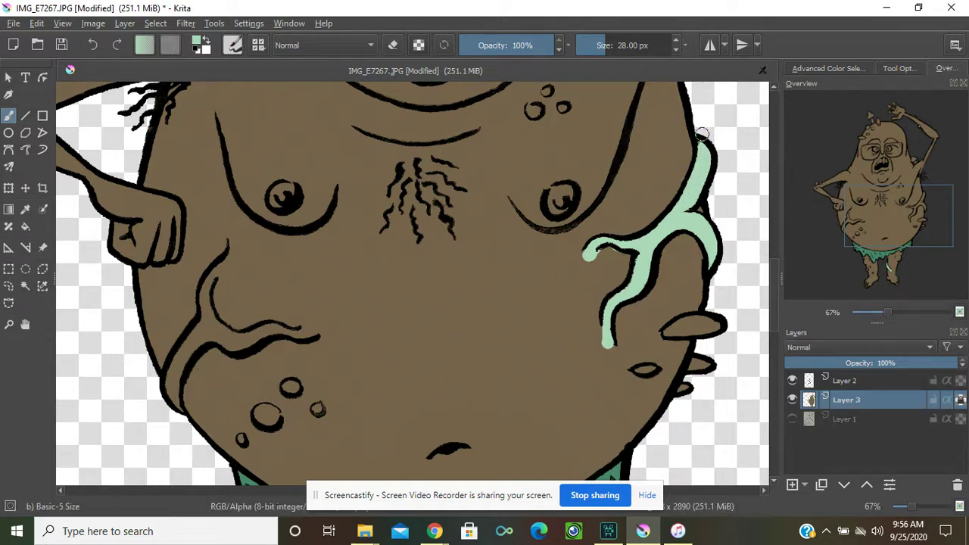
mouse_move(274, 327)
left_mouse_down()
mouse_move(245, 343)
mouse_move(210, 335)
mouse_move(195, 347)
mouse_move(177, 374)
mouse_move(175, 418)
mouse_move(170, 365)
mouse_move(210, 317)
mouse_move(210, 275)
mouse_move(204, 297)
mouse_move(221, 263)
mouse_move(206, 329)
mouse_move(312, 333)
left_mouse_up()
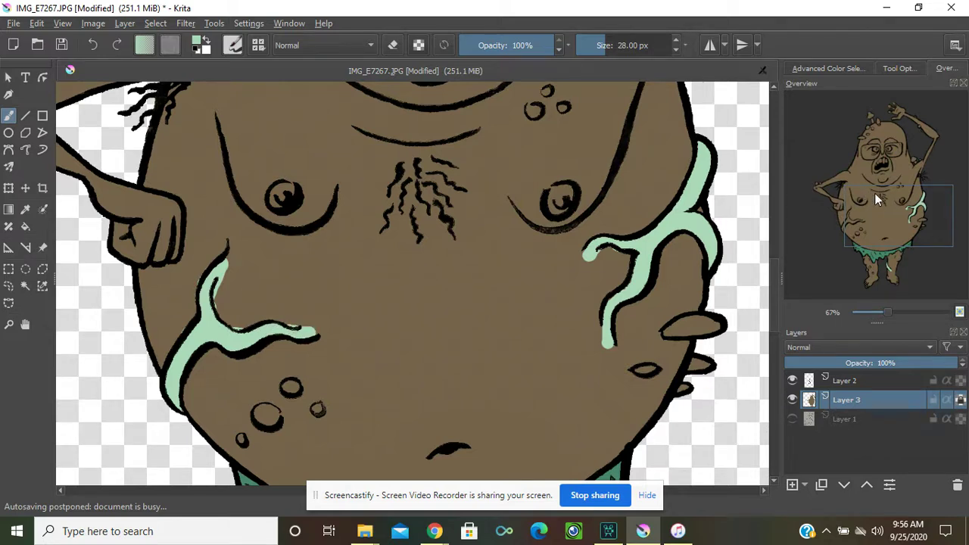
Sample the belly's brown and paint over the pale green overspill along the inner edges of the vein below the fist, undoing the stray stroke
left_click_drag(893, 197, 890, 151)
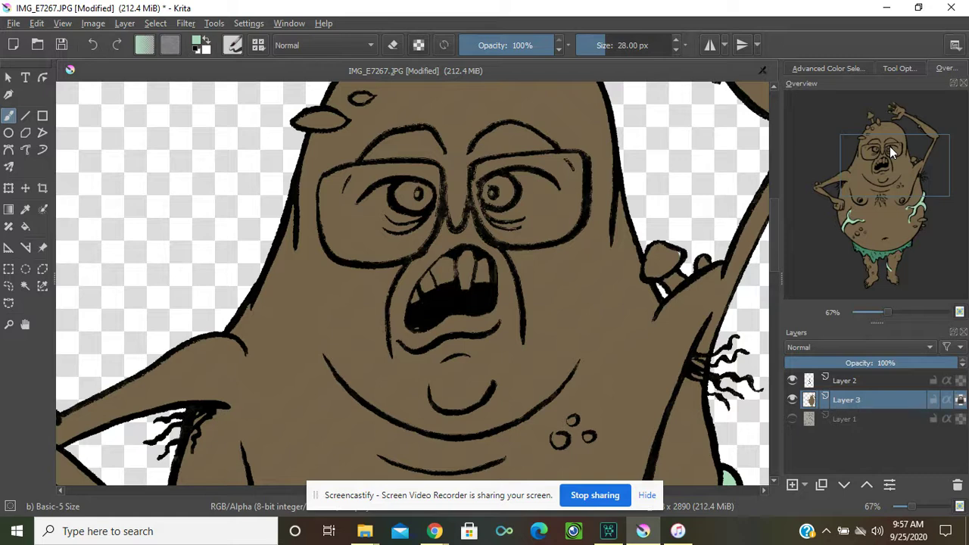
left_click_drag(892, 153, 882, 224)
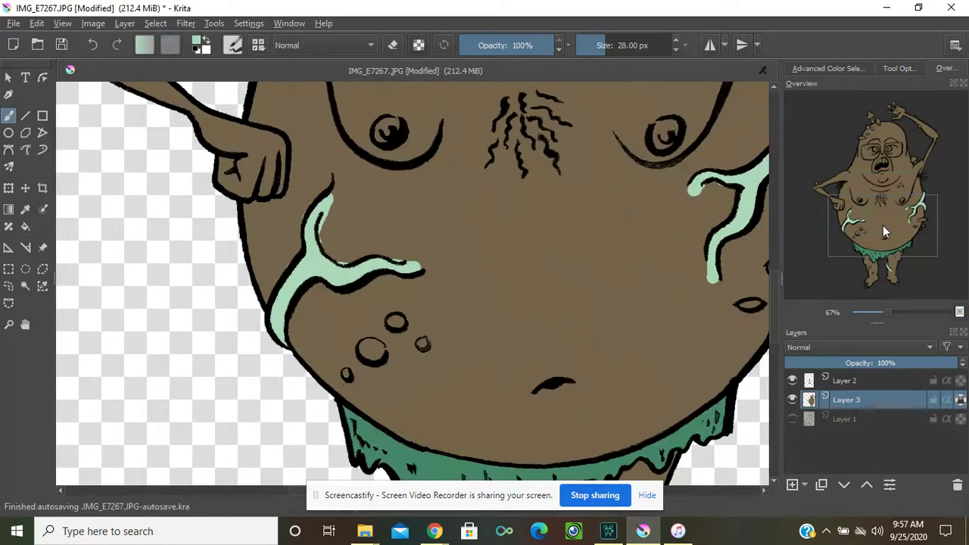
left_click(25, 209)
left_click(359, 199)
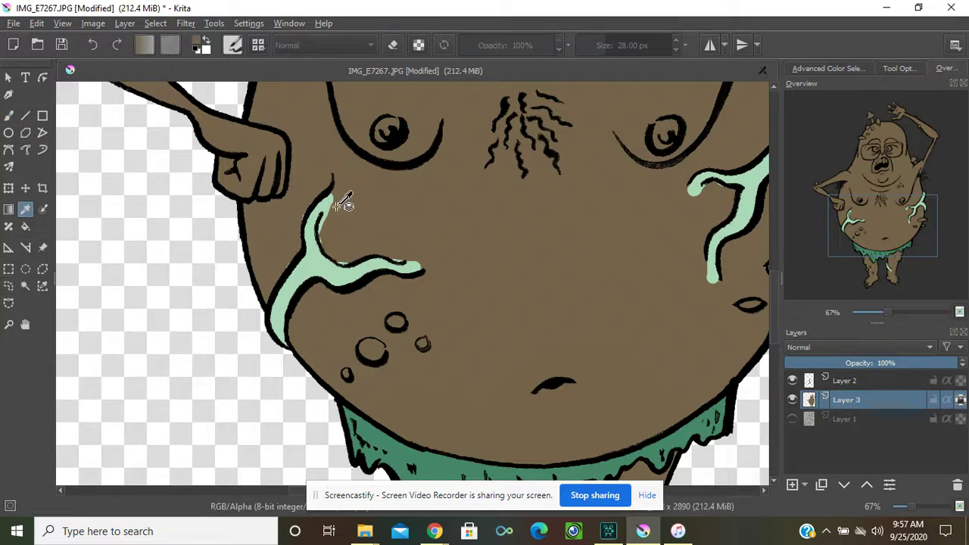
key("b")
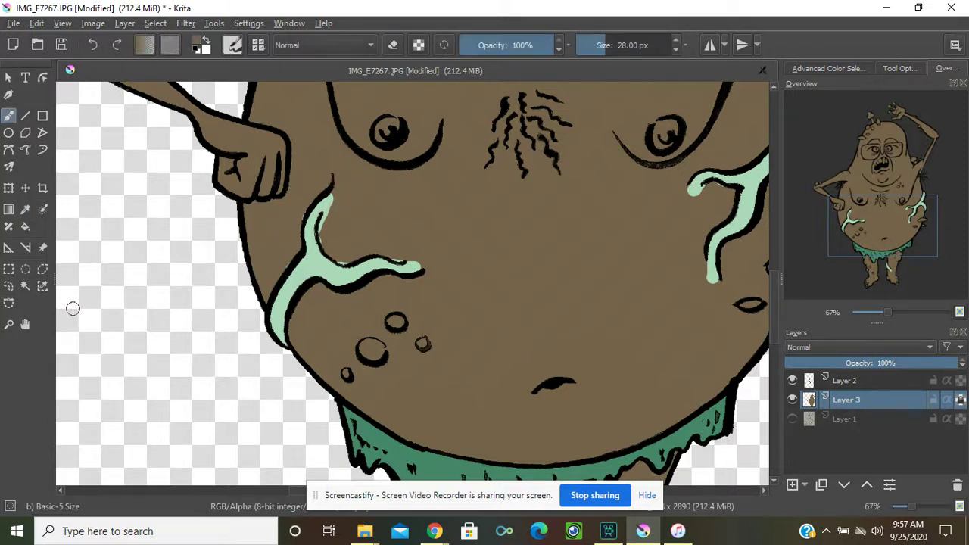
mouse_move(335, 199)
left_mouse_down()
mouse_move(323, 239)
mouse_move(342, 262)
mouse_move(377, 250)
mouse_move(417, 253)
left_mouse_up()
left_click_drag(332, 253, 281, 250)
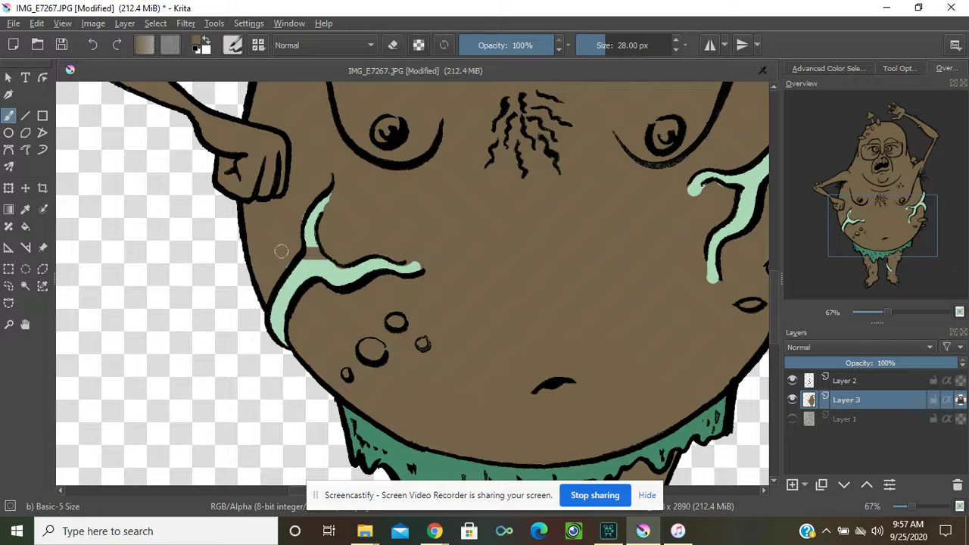
key("ctrl+z")
left_click_drag(339, 195, 326, 230)
left_click_drag(389, 252, 399, 257)
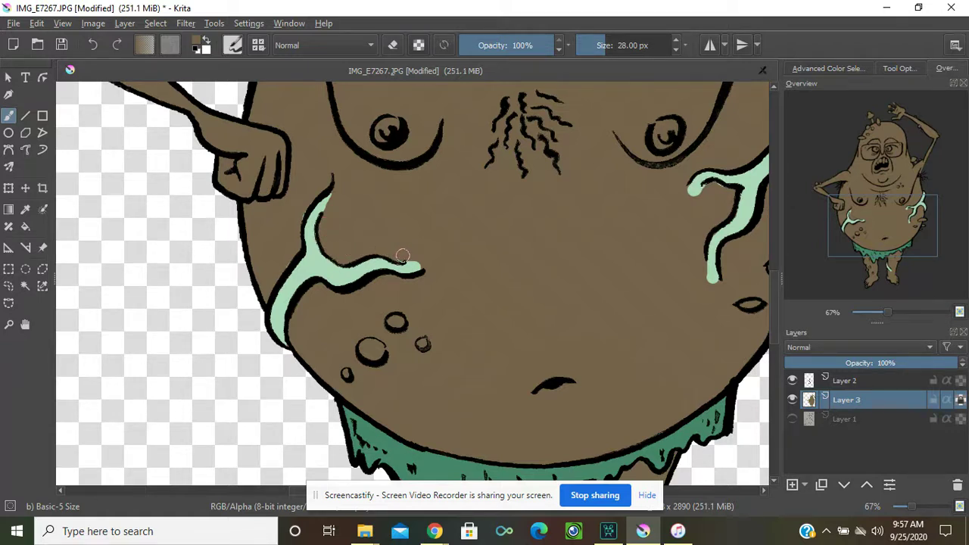
Paint brown along the outer edge of the vein below the fist and trim the lower end of the opposite vein
left_click_drag(305, 200, 300, 219)
left_click(291, 240)
mouse_move(289, 232)
left_mouse_down()
mouse_move(305, 199)
mouse_move(301, 208)
left_mouse_up()
left_click_drag(273, 266, 285, 261)
left_click_drag(698, 268, 716, 292)
mouse_move(854, 225)
left_mouse_down()
mouse_move(888, 214)
mouse_move(868, 202)
mouse_move(820, 305)
mouse_move(871, 276)
mouse_move(870, 191)
mouse_move(883, 194)
mouse_move(859, 226)
left_mouse_up()
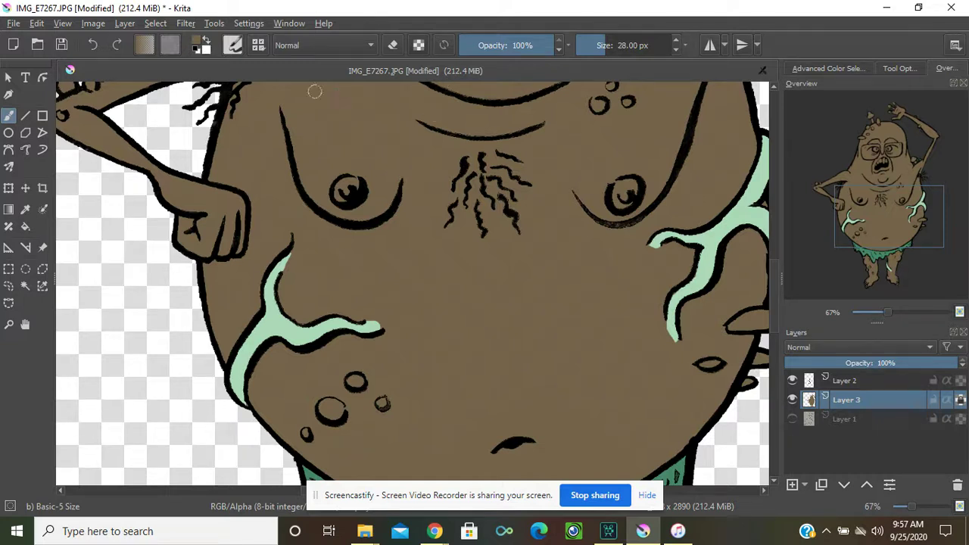
Enable pressure-controlled softness for the Basic-5 Size brush and save it as the new preset b)_Basic-5_Size Copy
left_click(234, 46)
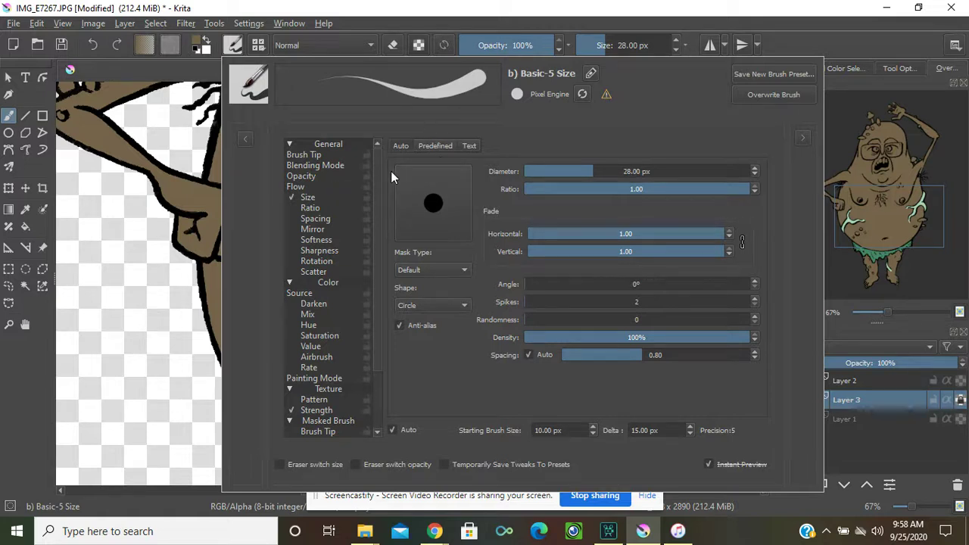
left_click(318, 240)
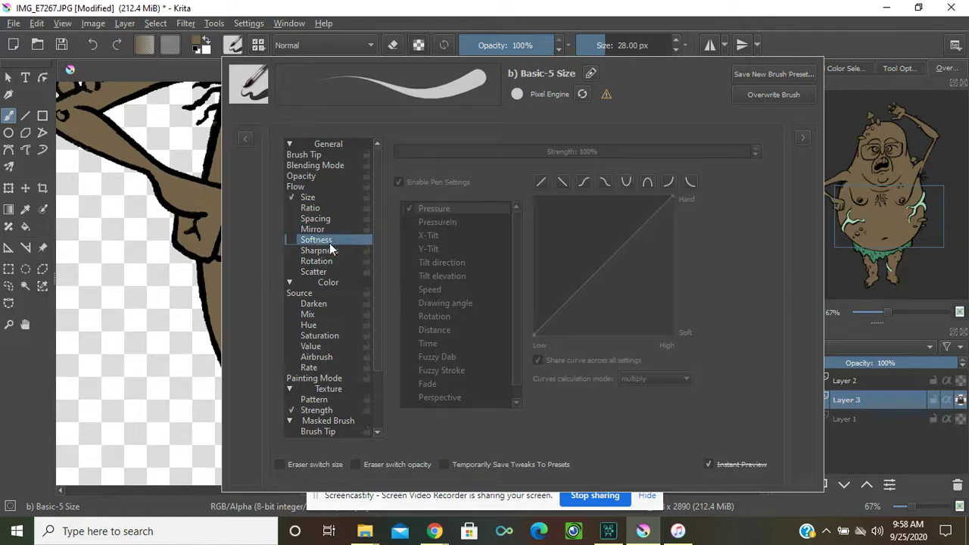
left_click(290, 239)
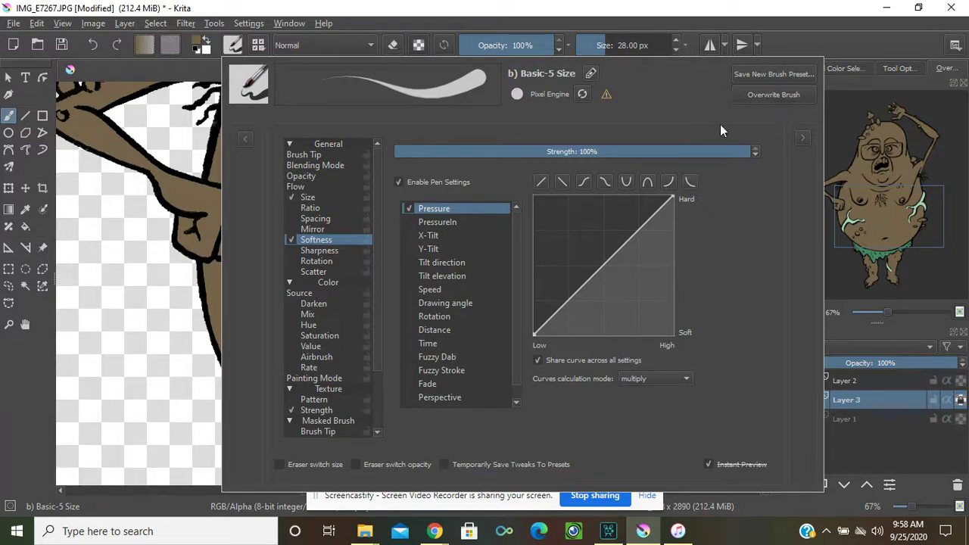
left_click(750, 75)
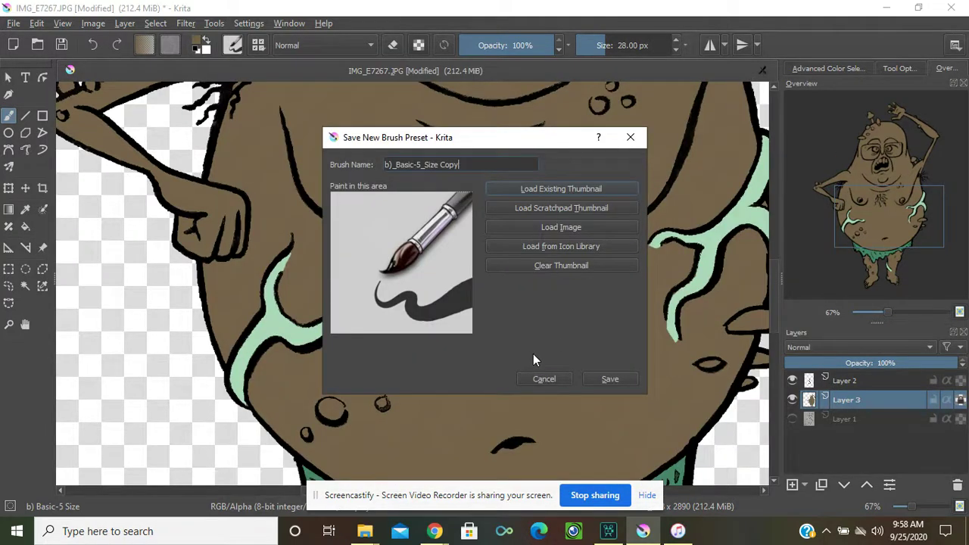
left_click(609, 379)
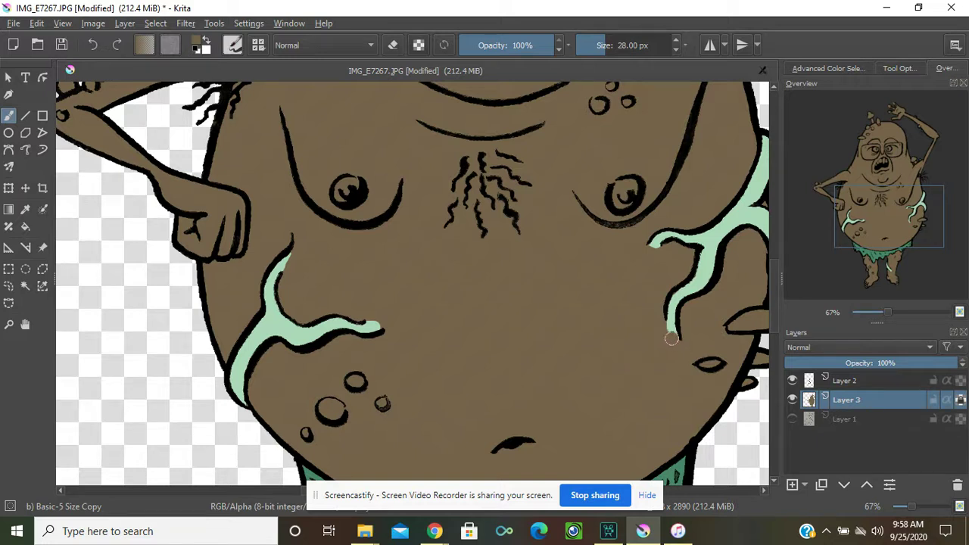
Try painting brown over the lower end of the belly vein with the copied preset, enlarging the brush to 63 px
left_click_drag(672, 340, 697, 339)
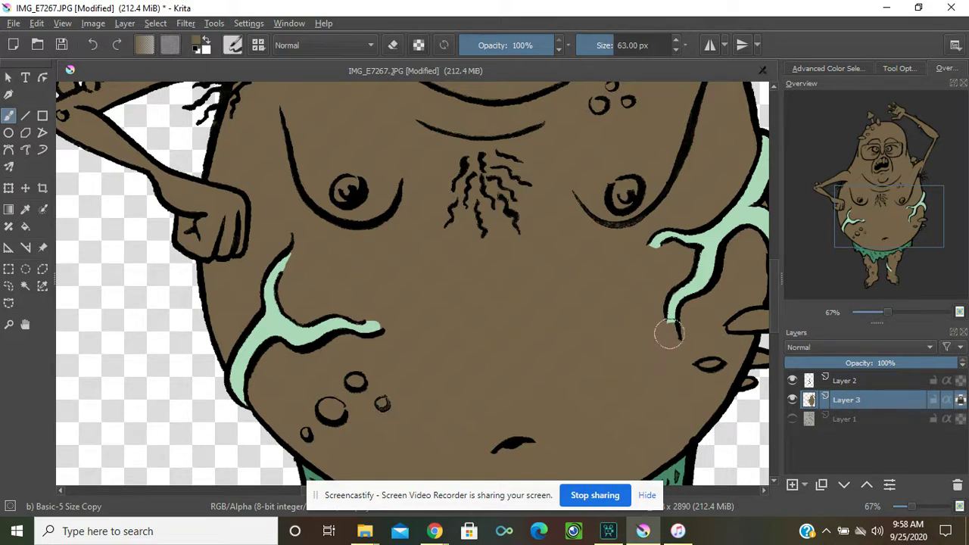
left_click_drag(673, 321, 675, 334)
left_click(233, 45)
Browse the available brush presets and select the Airbrush Soft preset
left_click(258, 47)
left_click(257, 47)
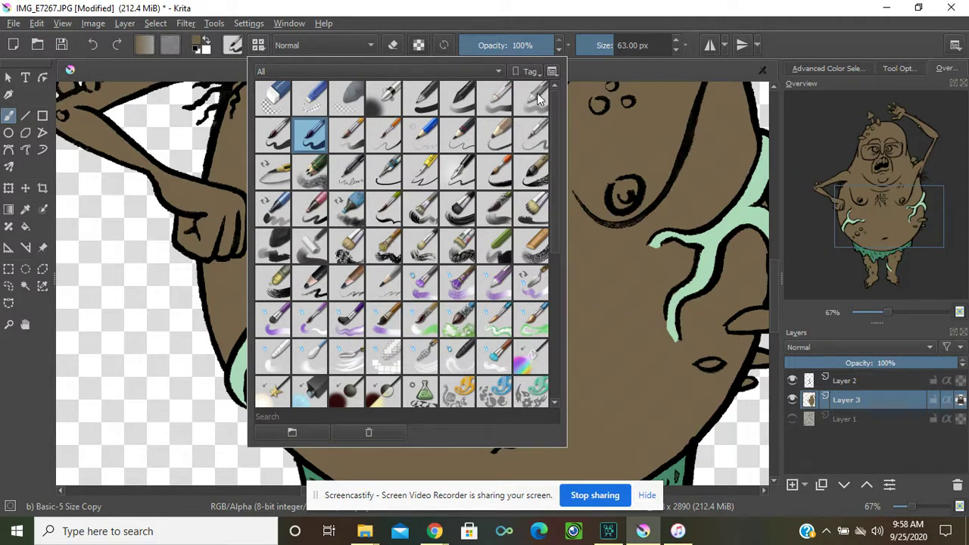
mouse_move(535, 102)
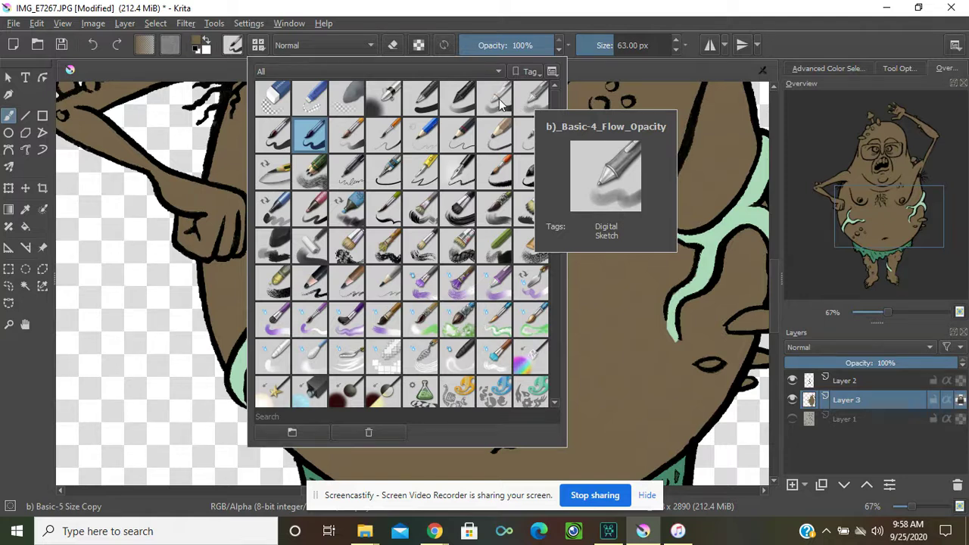
mouse_move(499, 104)
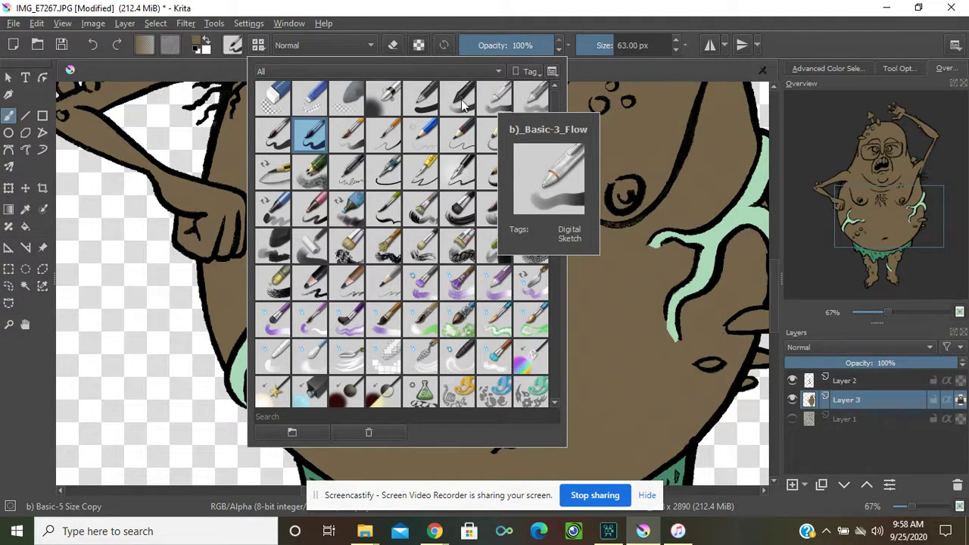
left_click(380, 104)
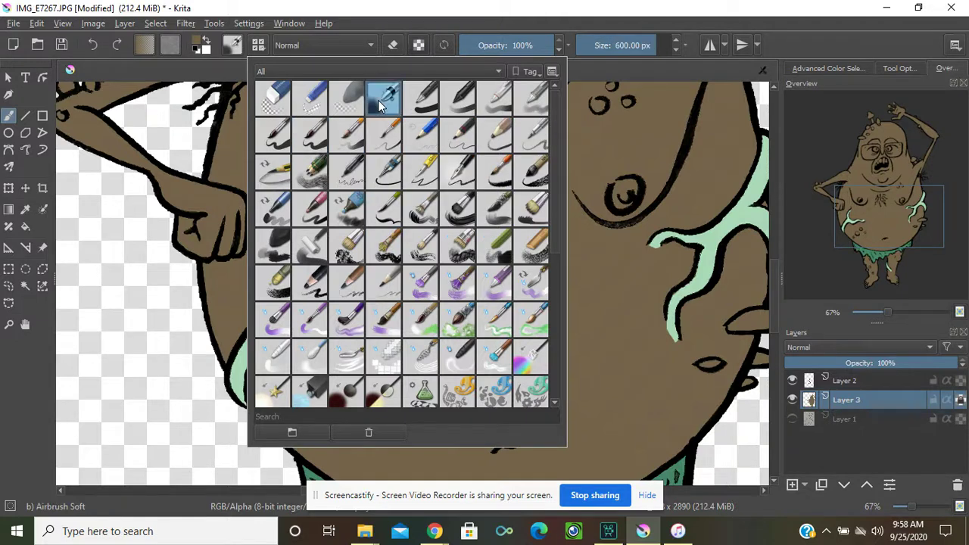
Blend the tips of the belly veins and the lower end of the leg vein into the skin with brown Airbrush Soft strokes at 110 px
left_click(651, 350)
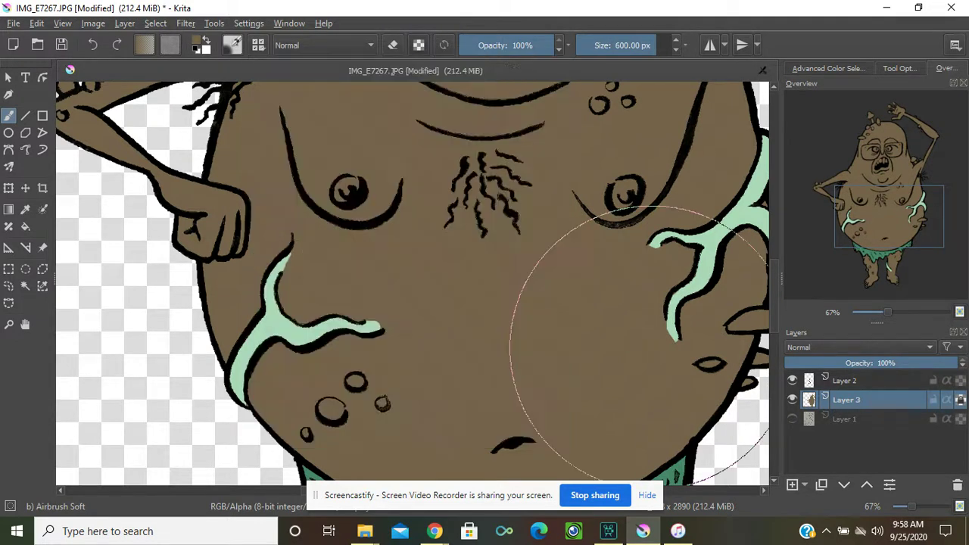
left_click(639, 343)
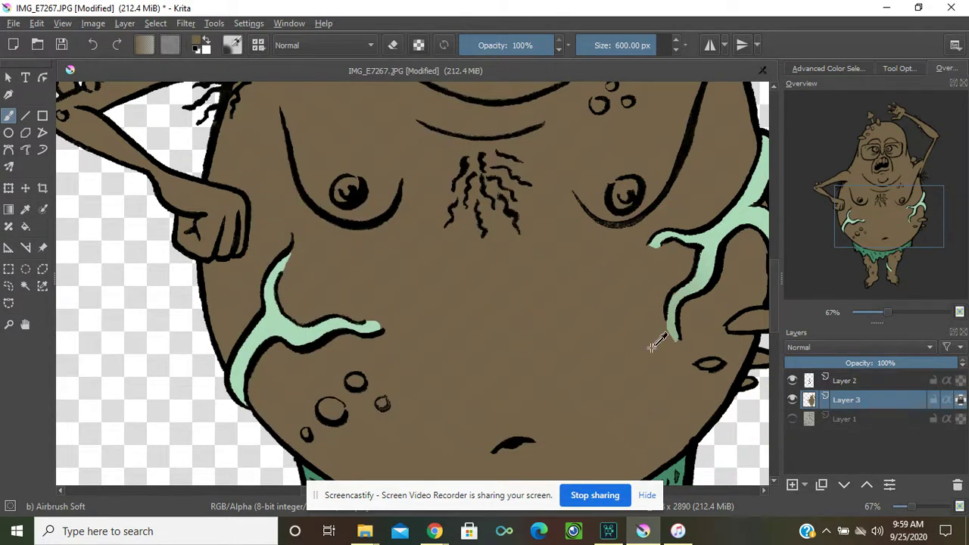
mouse_move(639, 344)
left_mouse_down()
mouse_move(633, 351)
mouse_move(651, 348)
mouse_move(643, 346)
mouse_move(648, 365)
mouse_move(605, 234)
mouse_move(619, 261)
mouse_move(603, 261)
mouse_move(649, 259)
left_mouse_up()
left_click_drag(374, 320, 374, 321)
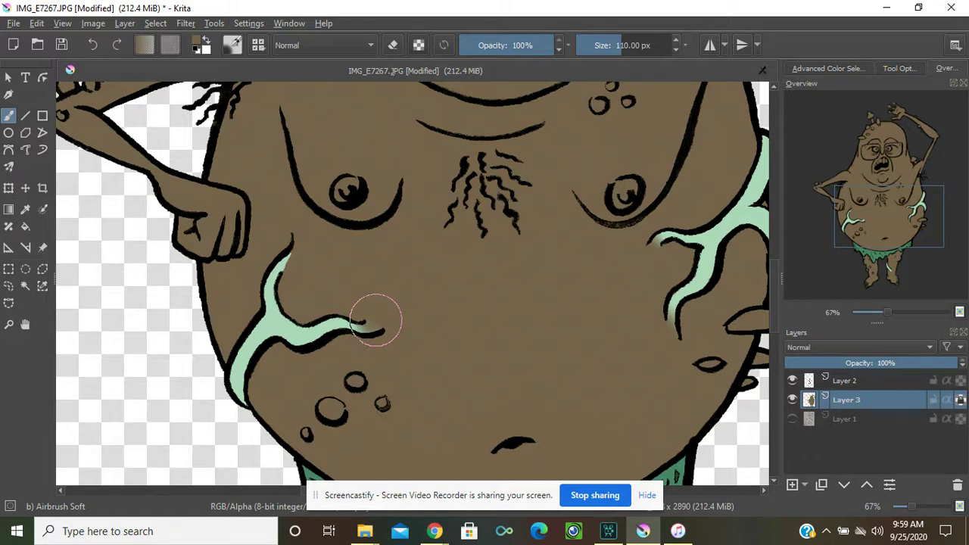
left_click_drag(273, 218, 297, 259)
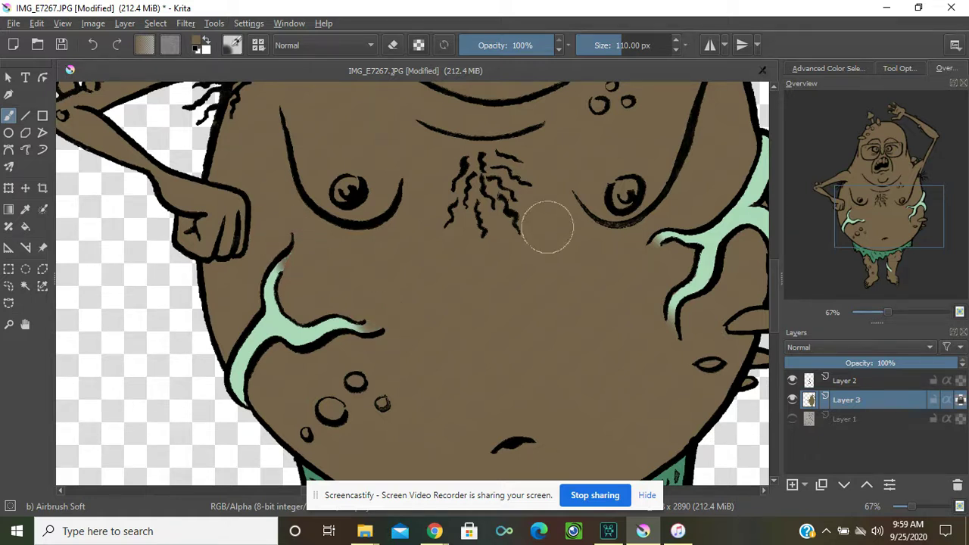
left_click_drag(870, 203, 872, 292)
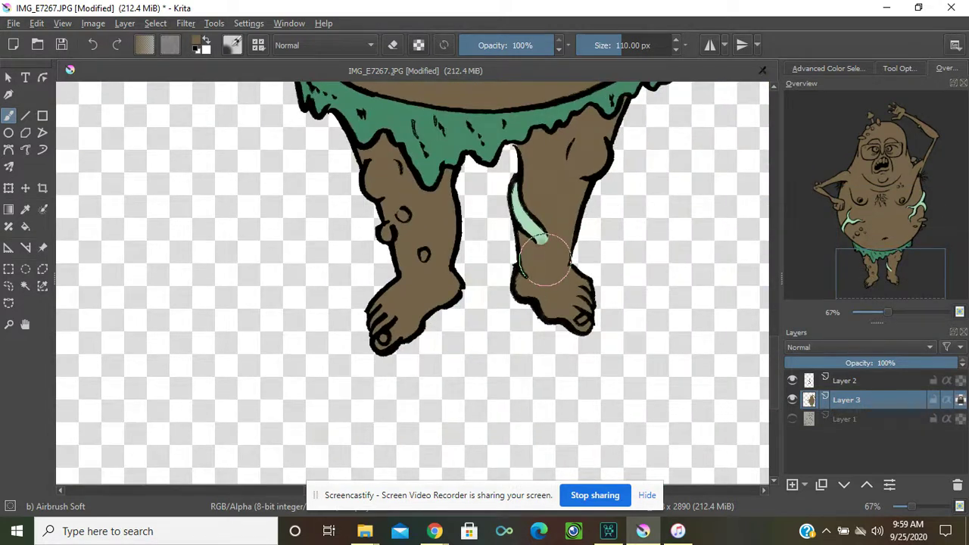
left_click_drag(545, 261, 551, 250)
Paint both eyeballs white with the Basic-5 Size brush at 40 px
mouse_move(908, 273)
left_mouse_down()
mouse_move(899, 158)
mouse_move(915, 145)
left_mouse_up()
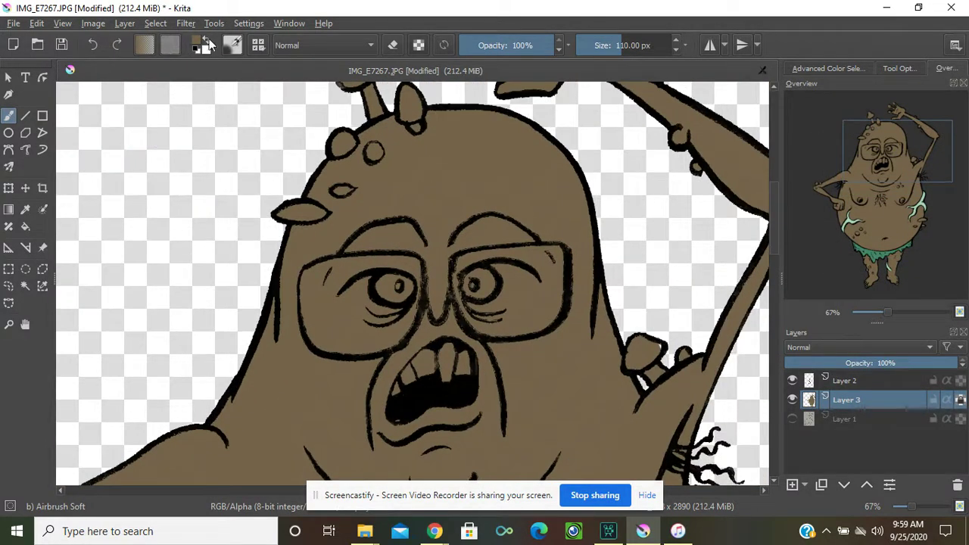
key("x")
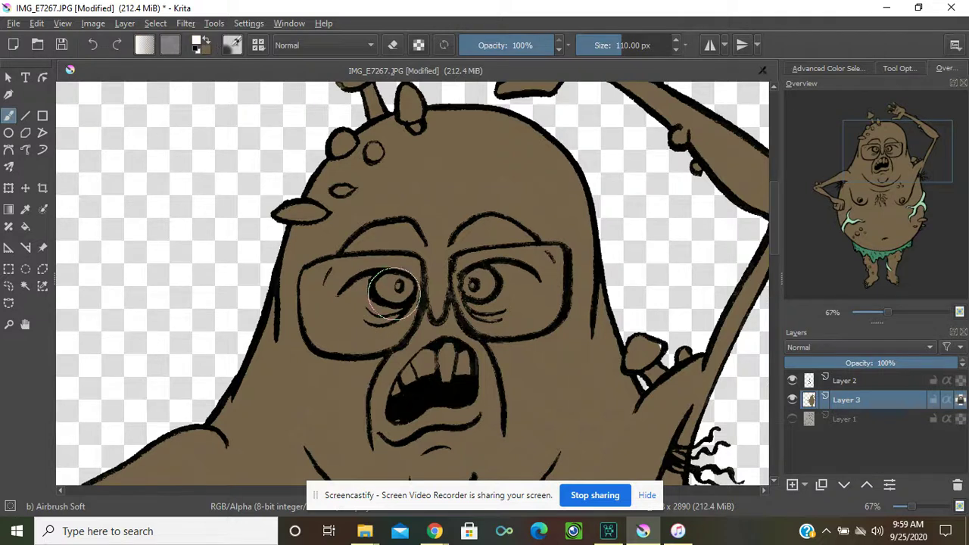
key("bracketleft")
key("bracketleft")
key("bracketleft")
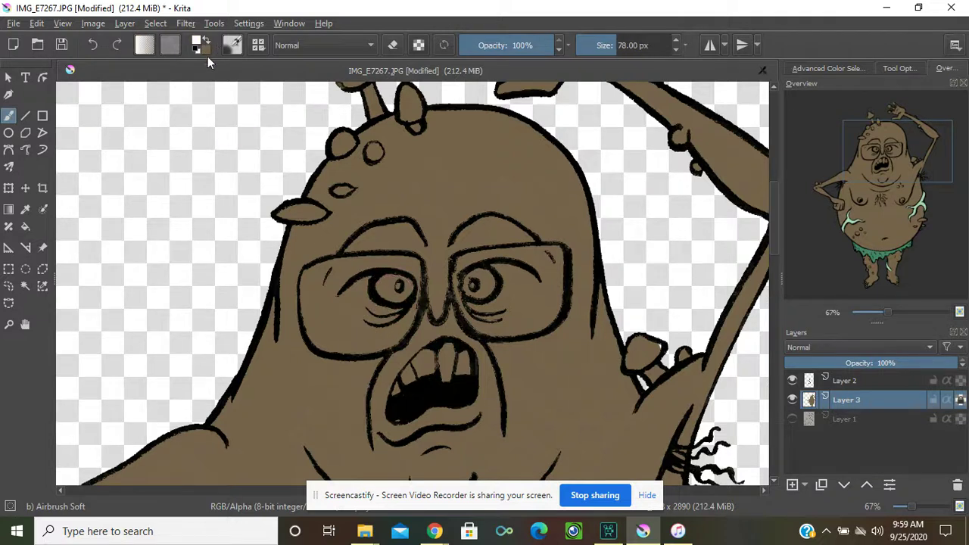
left_click(234, 46)
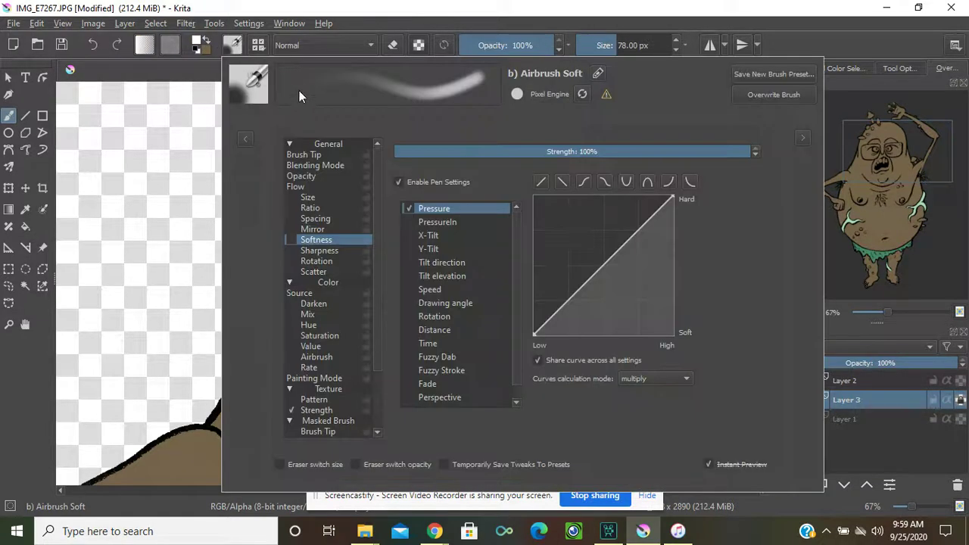
left_click(258, 46)
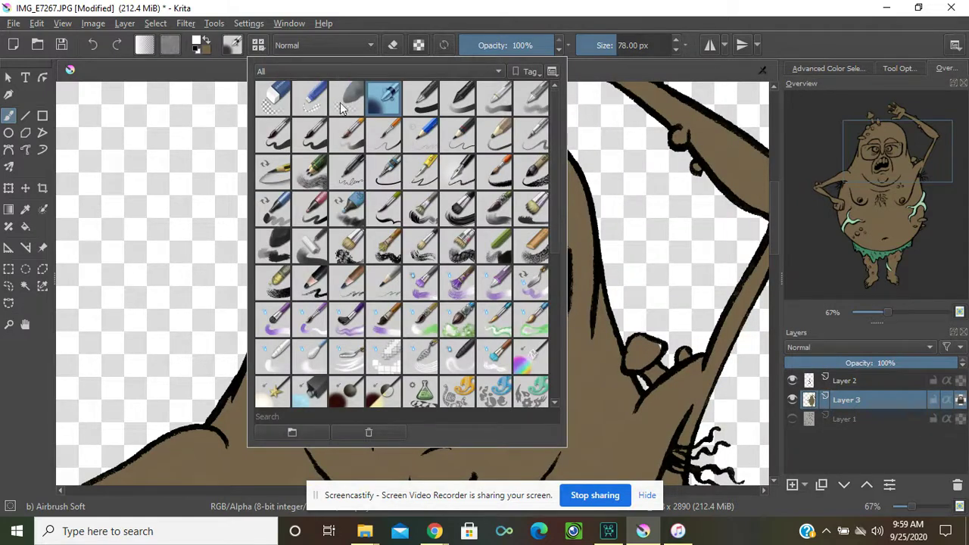
left_click(272, 140)
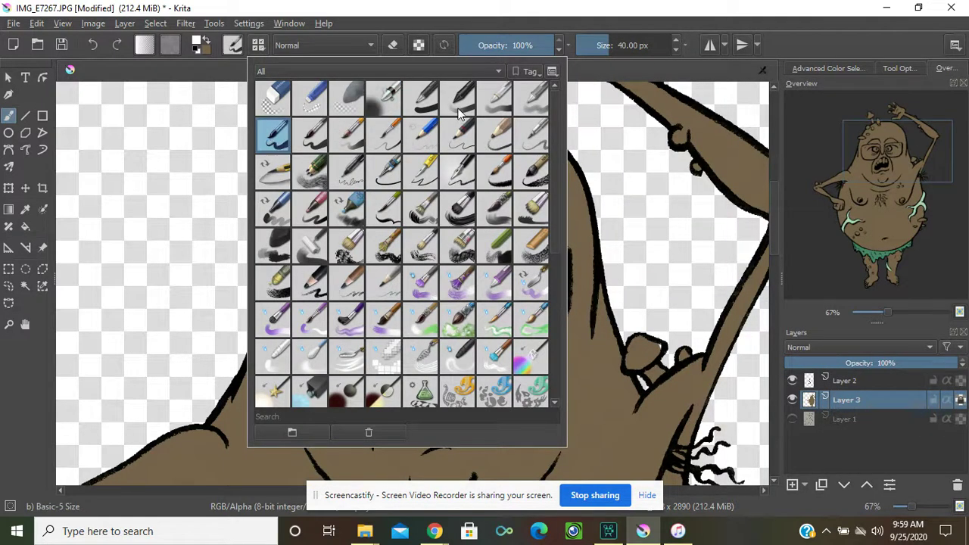
left_click(384, 28)
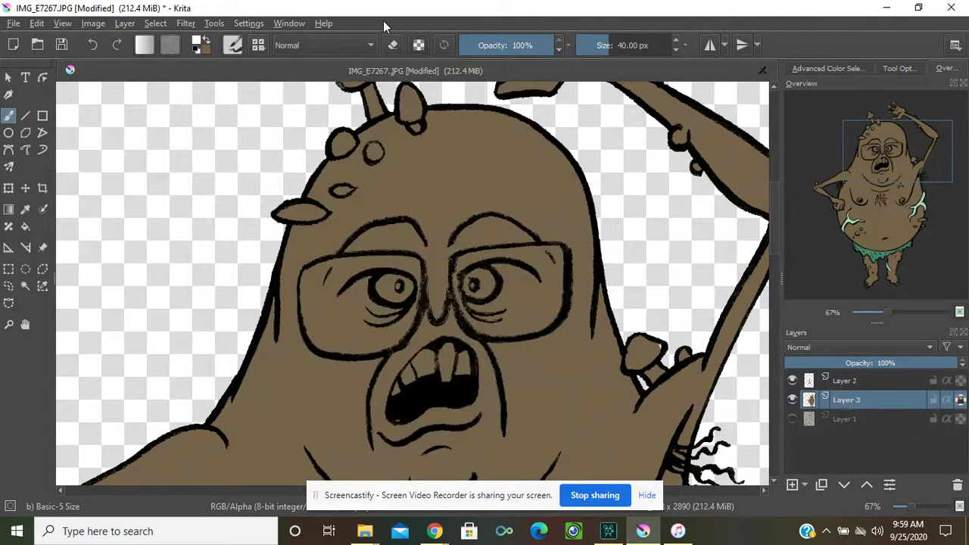
left_click(386, 285)
mouse_move(381, 286)
left_mouse_down()
mouse_move(396, 277)
mouse_move(393, 284)
left_mouse_up()
mouse_move(458, 285)
left_mouse_down()
mouse_move(484, 290)
mouse_move(480, 273)
left_mouse_up()
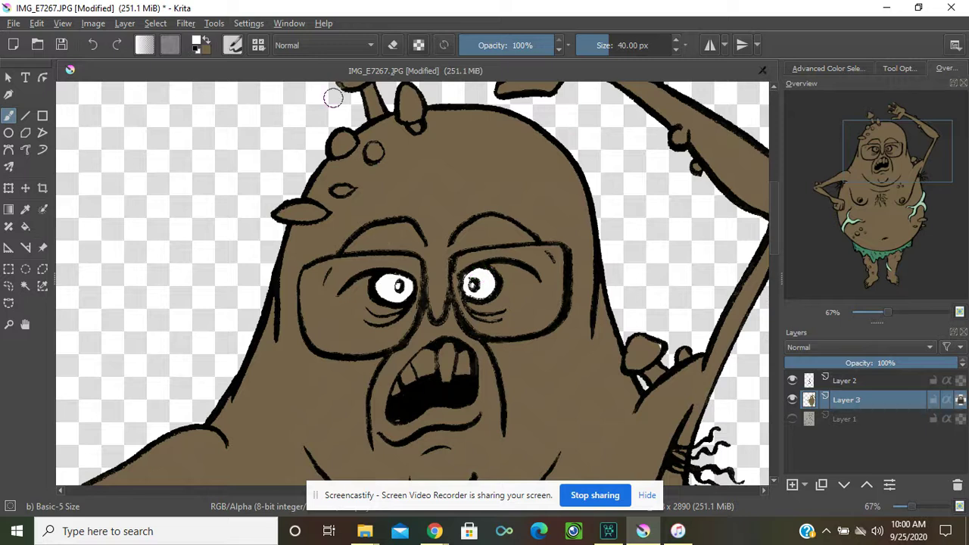
Paint the teeth pale yellow-green, and resample the brown skin color for the brush
left_click(198, 42)
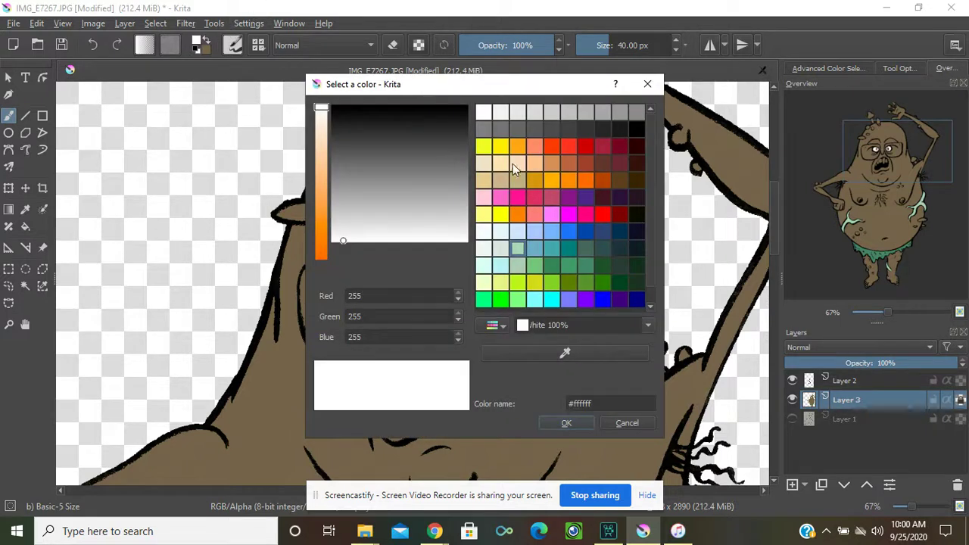
left_click(500, 282)
left_click(587, 422)
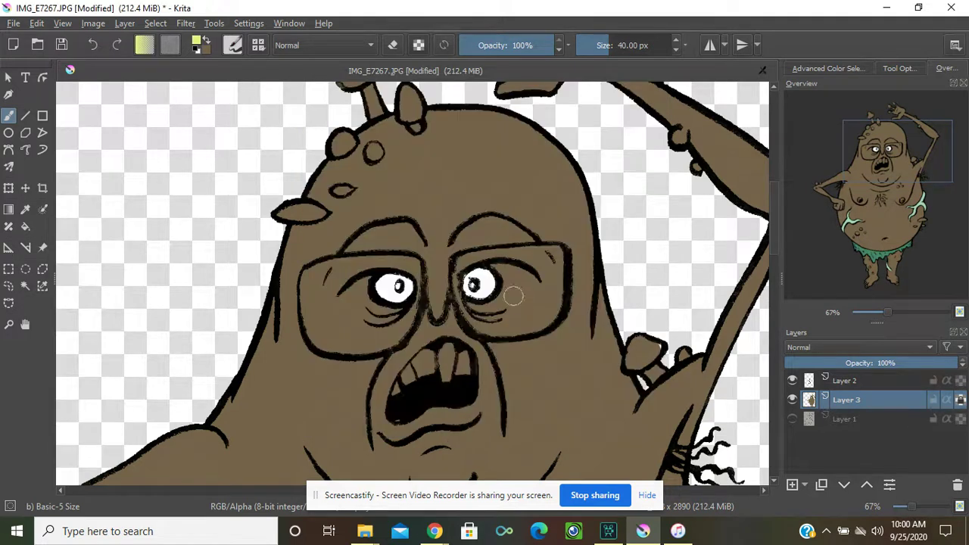
mouse_move(430, 357)
left_mouse_down()
mouse_move(401, 397)
mouse_move(409, 372)
mouse_move(433, 355)
mouse_move(425, 384)
mouse_move(454, 358)
mouse_move(452, 379)
mouse_move(448, 349)
left_mouse_up()
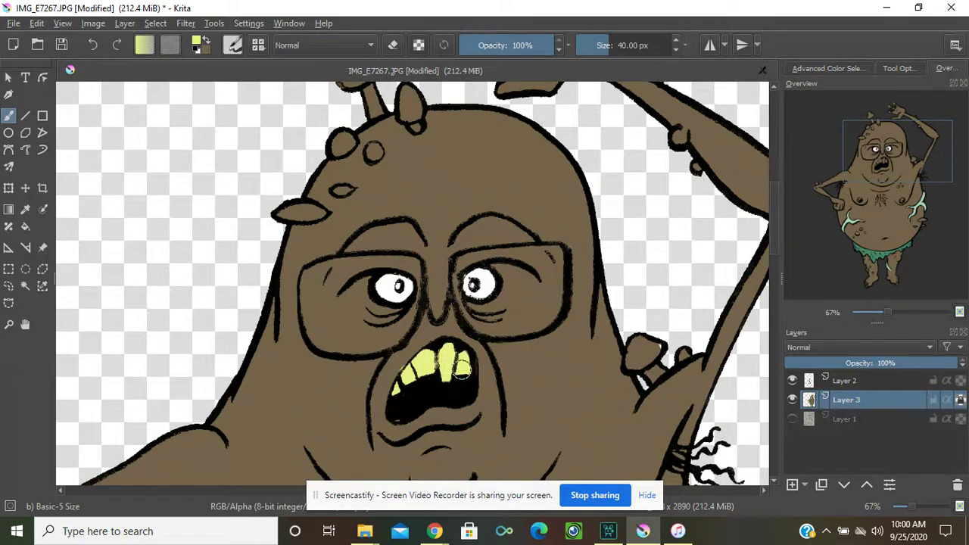
left_click_drag(397, 417, 406, 413)
left_click(25, 209)
left_click(310, 352)
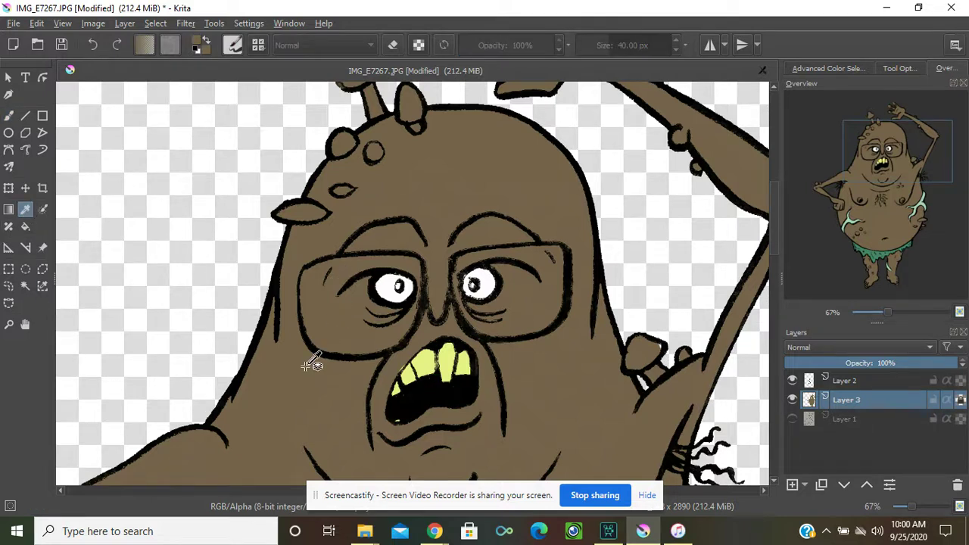
left_click(7, 115)
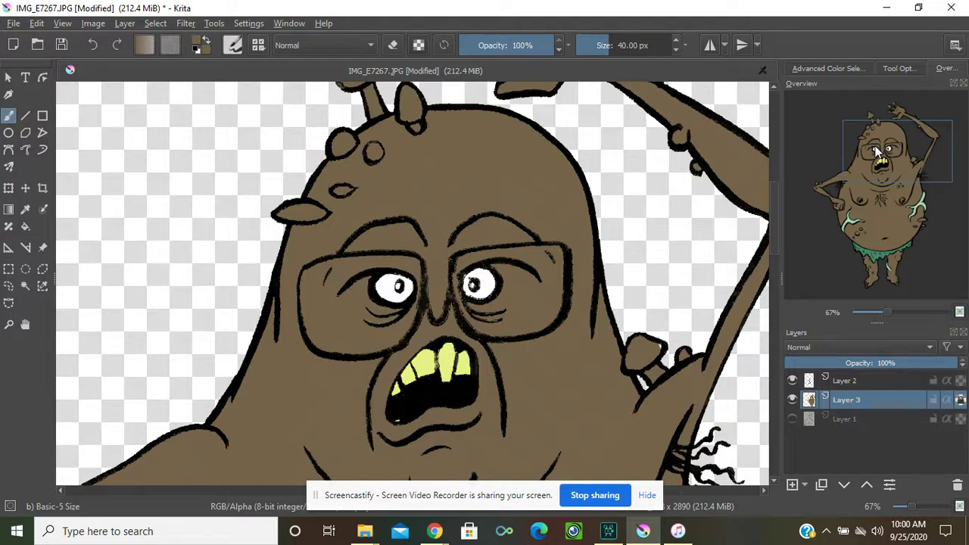
Paint both nipples on the chest pink using color #c04a6d
left_click_drag(875, 148, 857, 194)
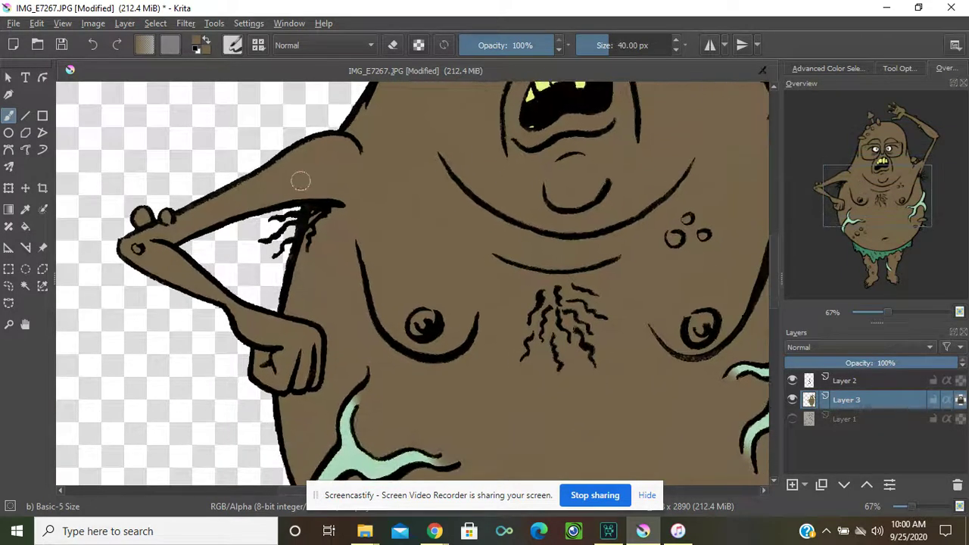
left_click(198, 43)
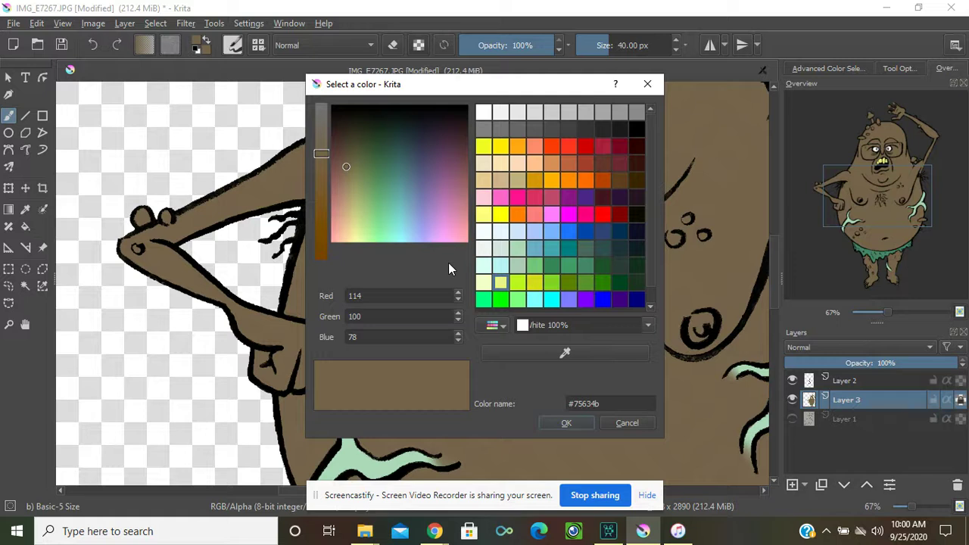
left_click(549, 196)
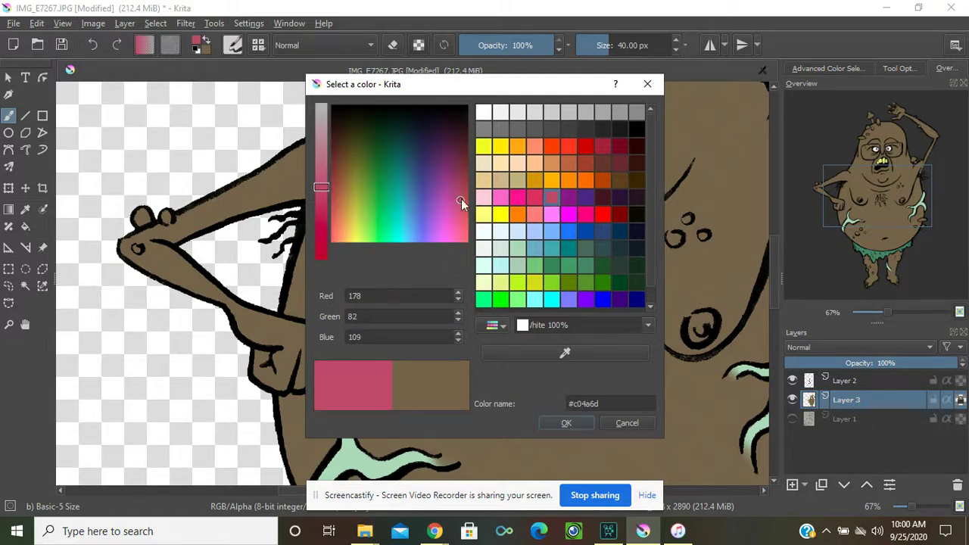
left_click(560, 424)
mouse_move(414, 327)
left_mouse_down()
mouse_move(423, 318)
mouse_move(421, 326)
left_mouse_up()
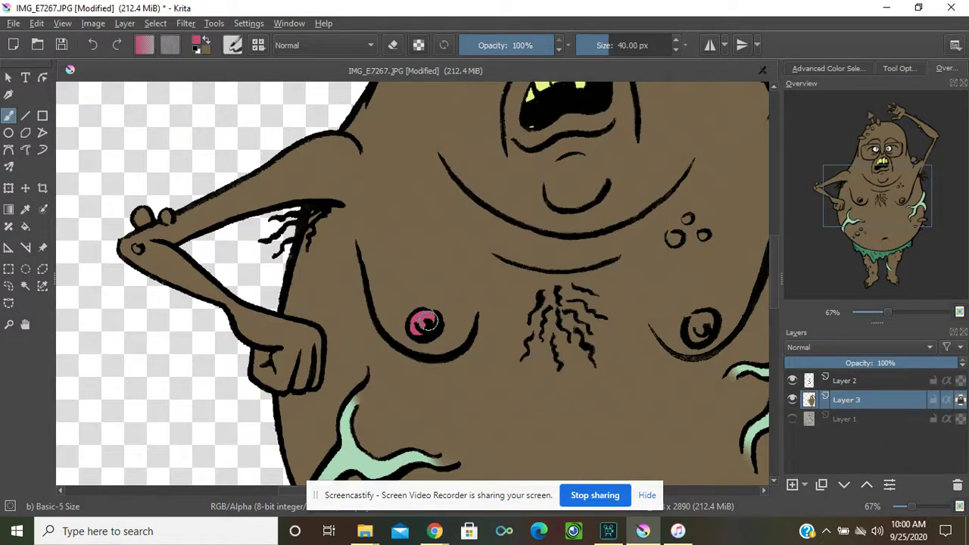
left_click_drag(705, 319, 695, 333)
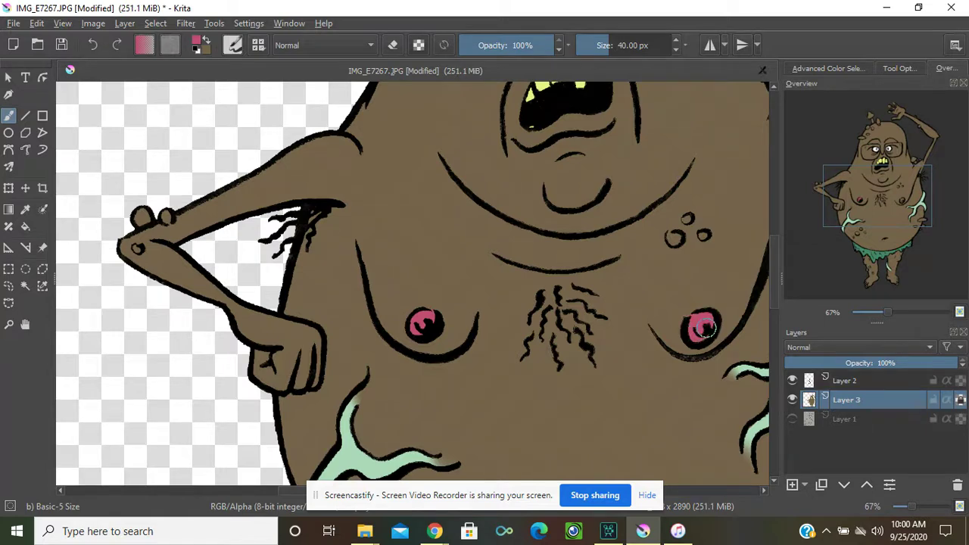
Paint the two pointed growths on the side of the head off-white #eef5f0, reducing the brush to 30 px for the smaller one
left_click_drag(902, 199, 920, 135)
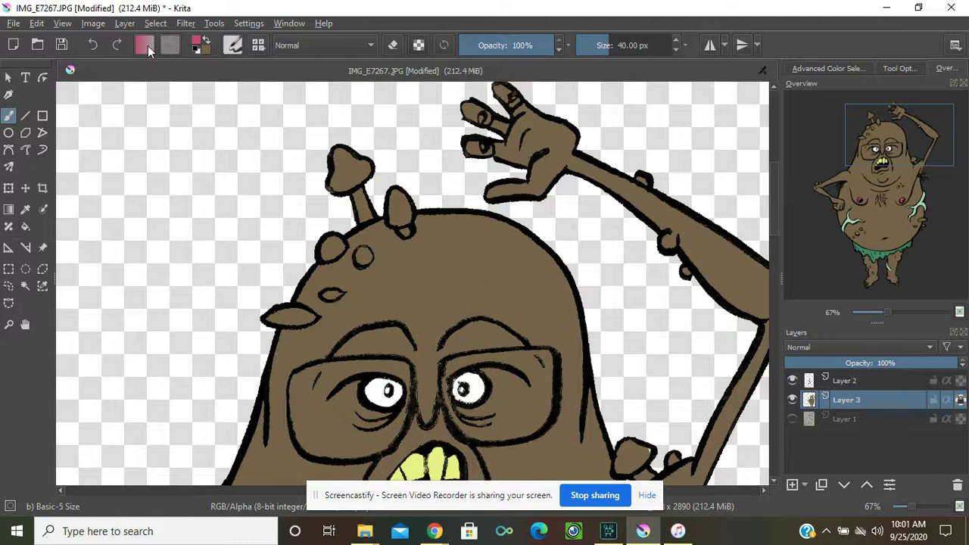
left_click(196, 45)
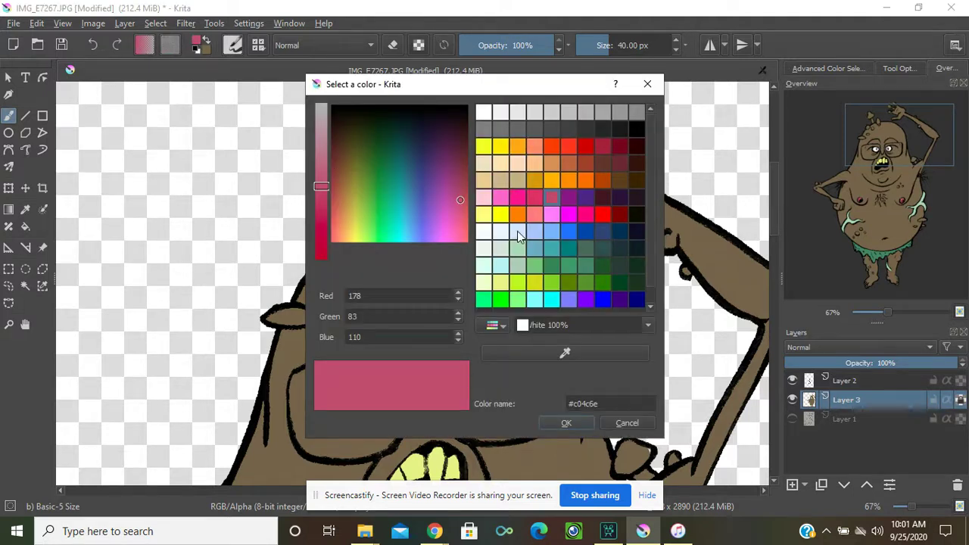
left_click(485, 249)
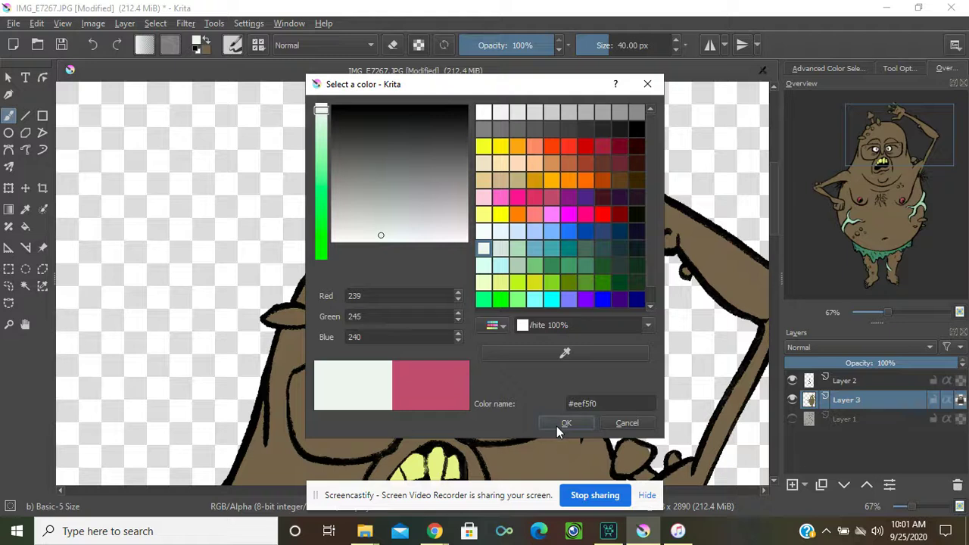
left_click(567, 423)
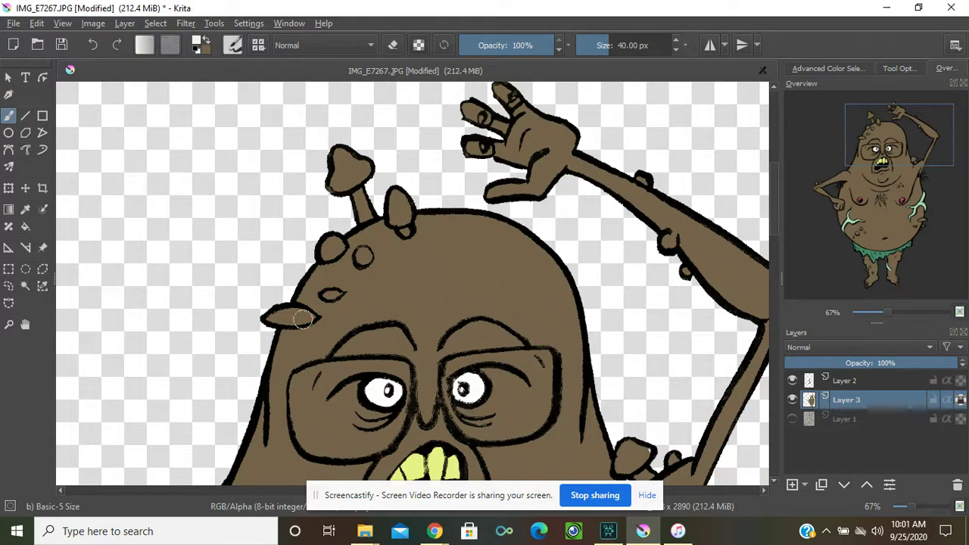
left_click_drag(307, 318, 270, 317)
key("bracketleft")
key("bracketleft")
key("bracketleft")
key("bracketleft")
key("bracketleft")
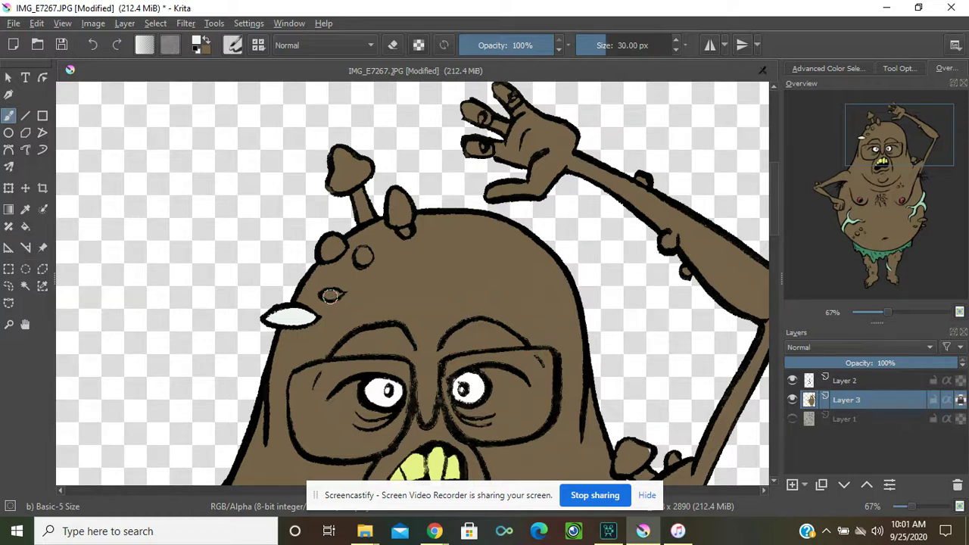
left_click_drag(329, 294, 337, 295)
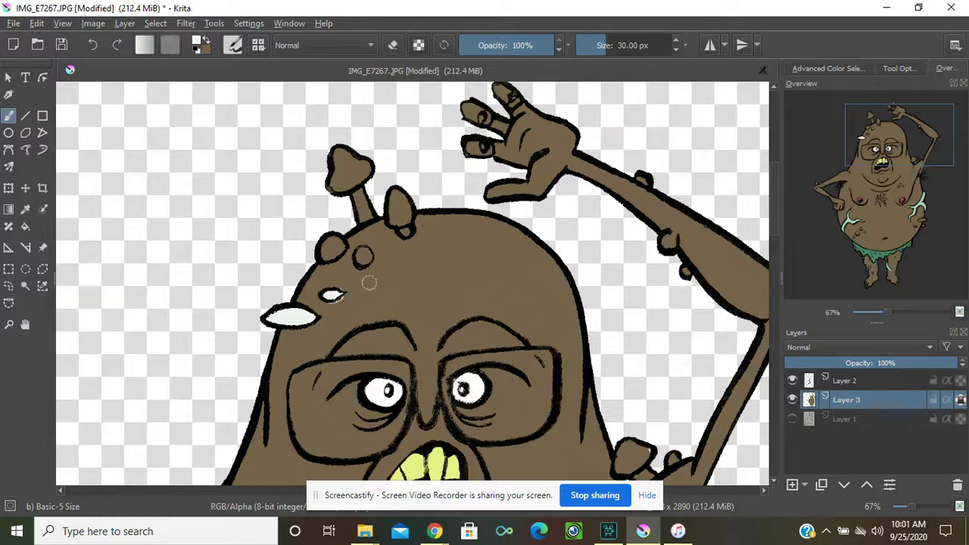
Sample the brown skin color and touch up the skin around the smaller head spike
left_click(25, 212)
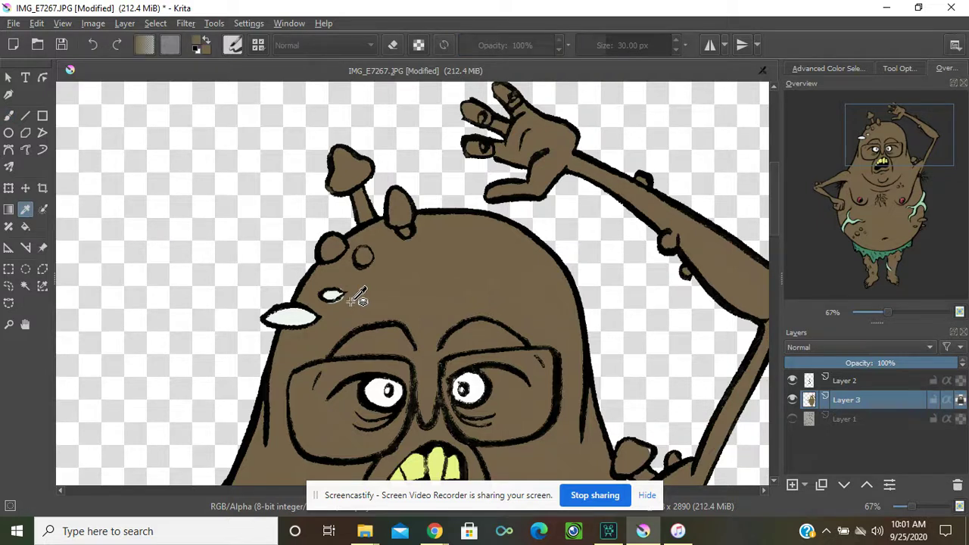
key("b")
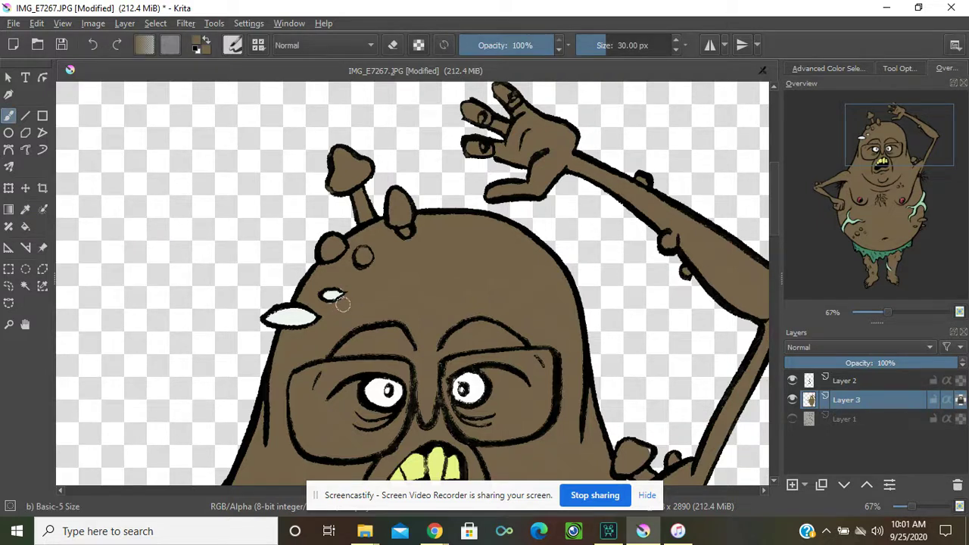
left_click_drag(347, 301, 331, 307)
Sample the off-white spike color from the head and paint the spikes protruding from the side of the belly with it
left_click(25, 210)
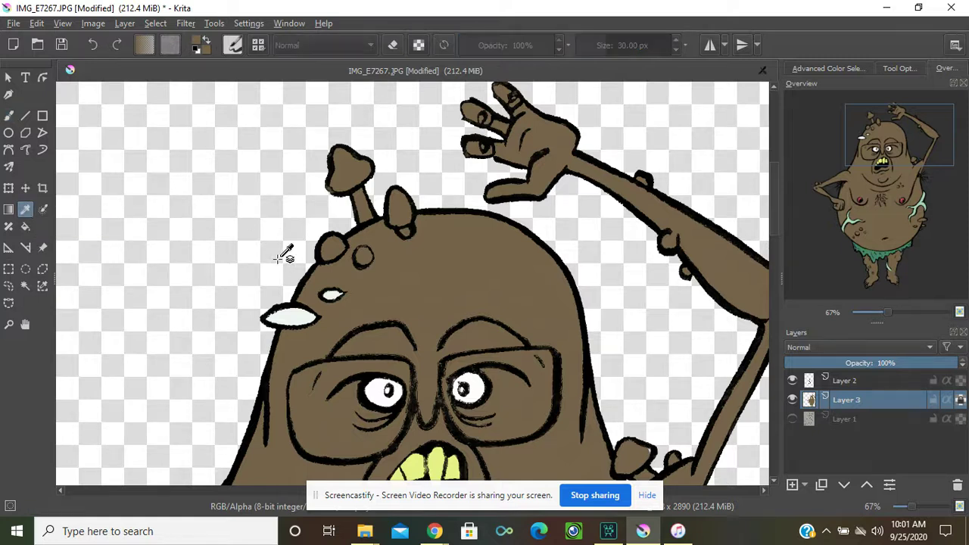
left_click(287, 312)
key("b")
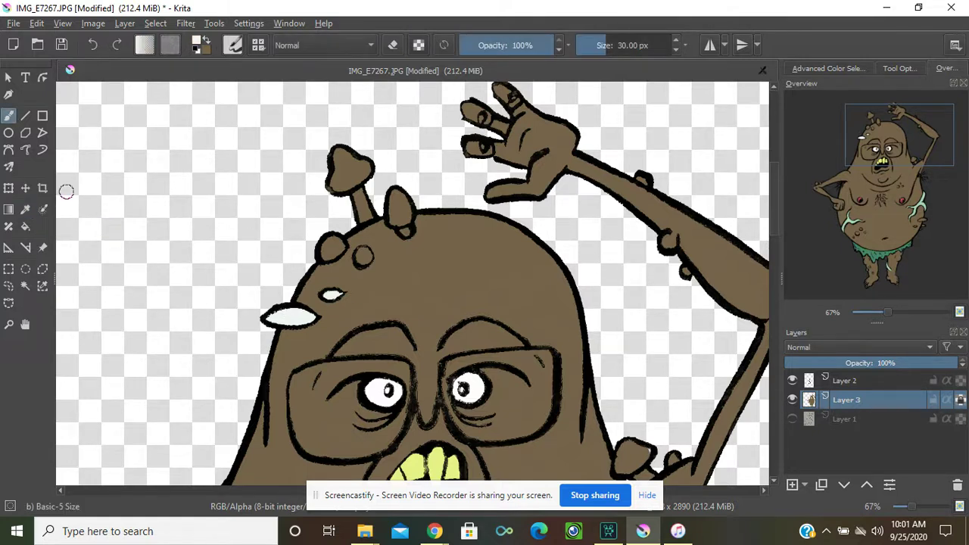
mouse_move(883, 152)
left_mouse_down()
mouse_move(883, 200)
mouse_move(902, 235)
left_mouse_up()
mouse_move(540, 292)
left_mouse_down()
mouse_move(580, 289)
mouse_move(545, 291)
mouse_move(590, 290)
left_mouse_up()
left_click_drag(569, 325, 551, 359)
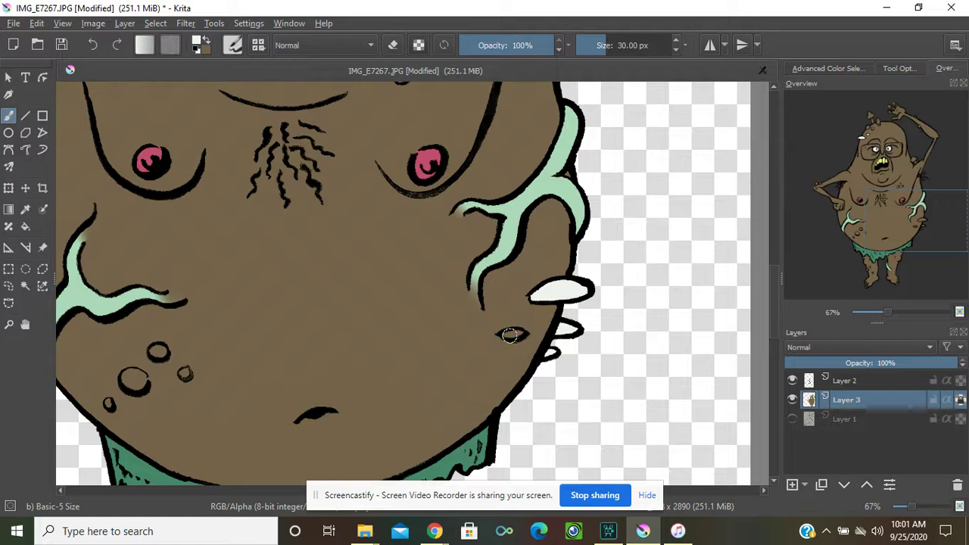
Reduce the brush to 22 px and paint the small pointed growth inside the belly's edge off-white
key("bracketleft")
key("bracketleft")
key("bracketleft")
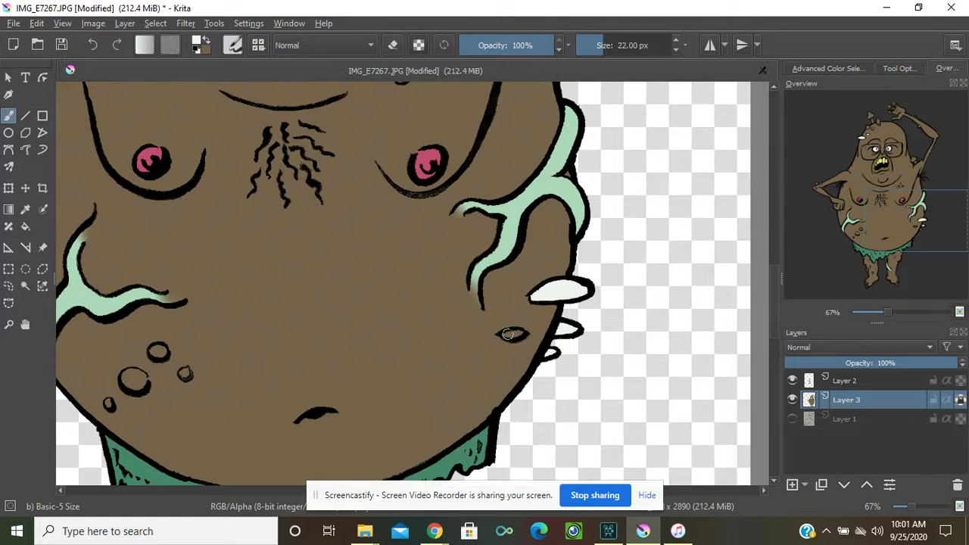
mouse_move(506, 335)
left_mouse_down()
mouse_move(522, 333)
mouse_move(501, 336)
left_mouse_up()
Set the brush color to red #b7260d
left_click_drag(879, 206, 861, 97)
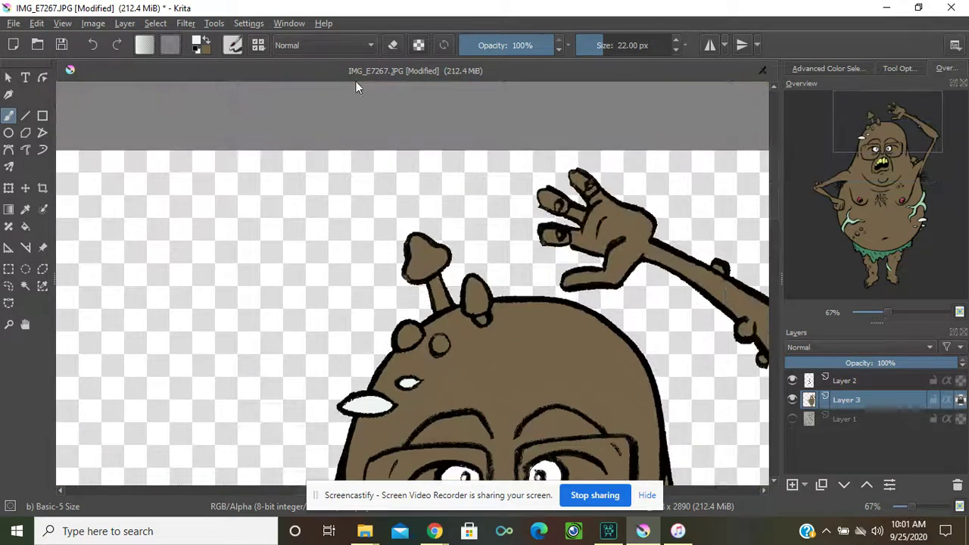
left_click(198, 44)
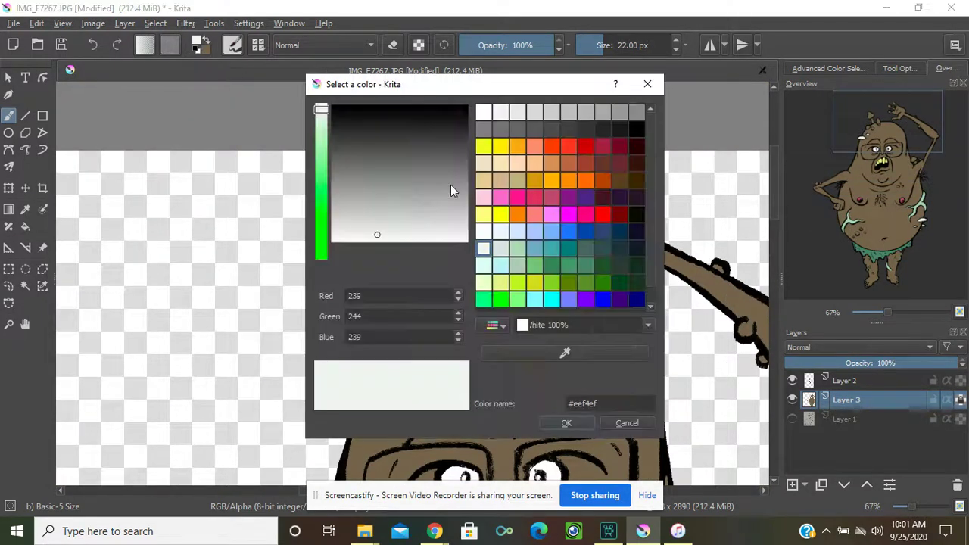
left_click(619, 148)
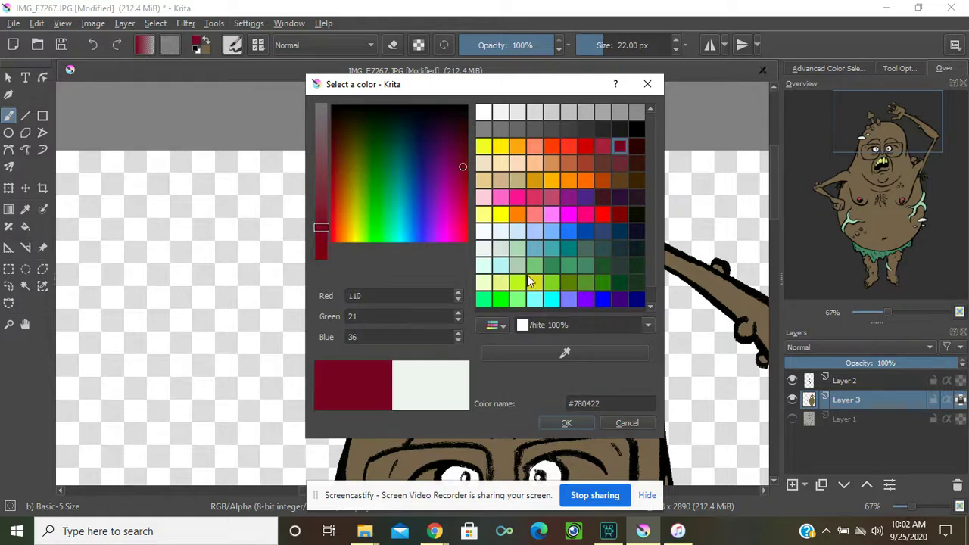
left_click(338, 209)
left_click(330, 189)
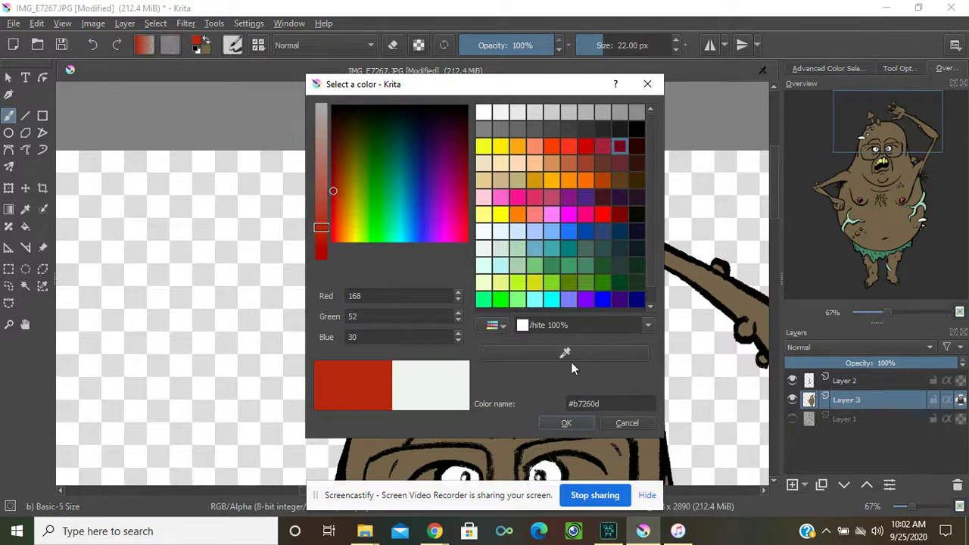
left_click(573, 421)
Paint the two mushroom caps and the two round bumps on the head red
mouse_move(409, 242)
left_mouse_down()
mouse_move(421, 278)
mouse_move(446, 254)
mouse_move(424, 273)
mouse_move(437, 250)
mouse_move(416, 265)
mouse_move(423, 242)
left_mouse_up()
mouse_move(470, 280)
left_mouse_down()
mouse_move(470, 313)
mouse_move(483, 311)
mouse_move(482, 300)
left_mouse_up()
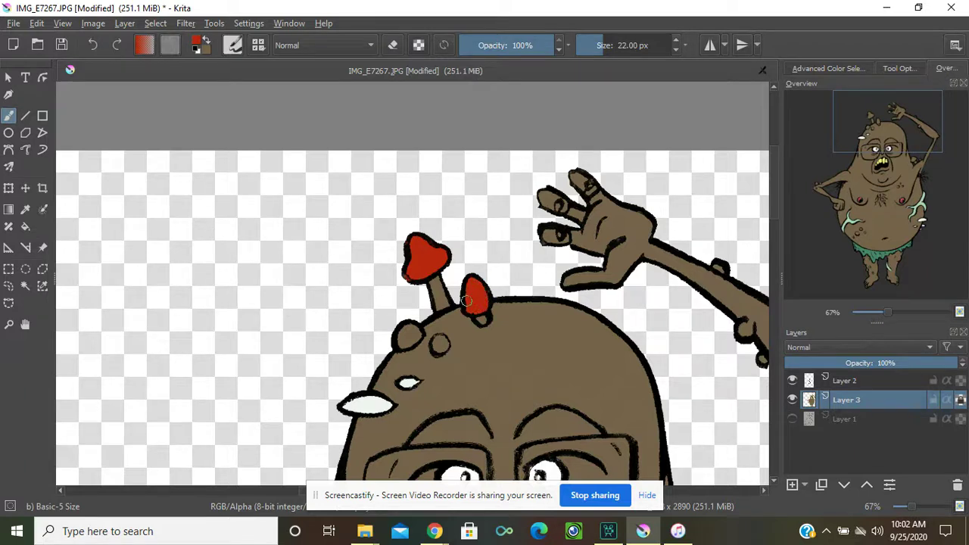
mouse_move(415, 324)
left_mouse_down()
mouse_move(401, 344)
mouse_move(416, 336)
mouse_move(408, 333)
left_mouse_up()
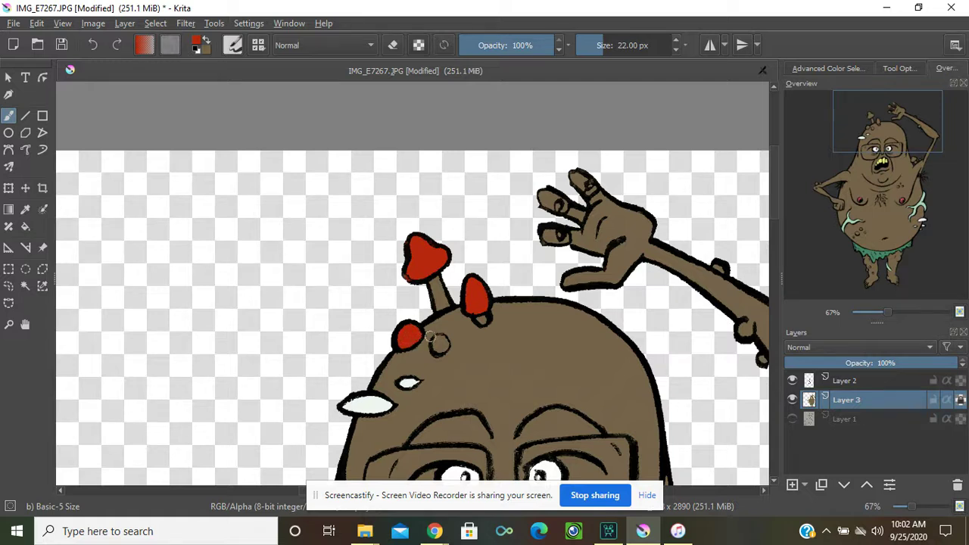
left_click(439, 342)
left_click_drag(438, 346, 439, 342)
Paint the three bumps along the raised forearm red
left_click(719, 265)
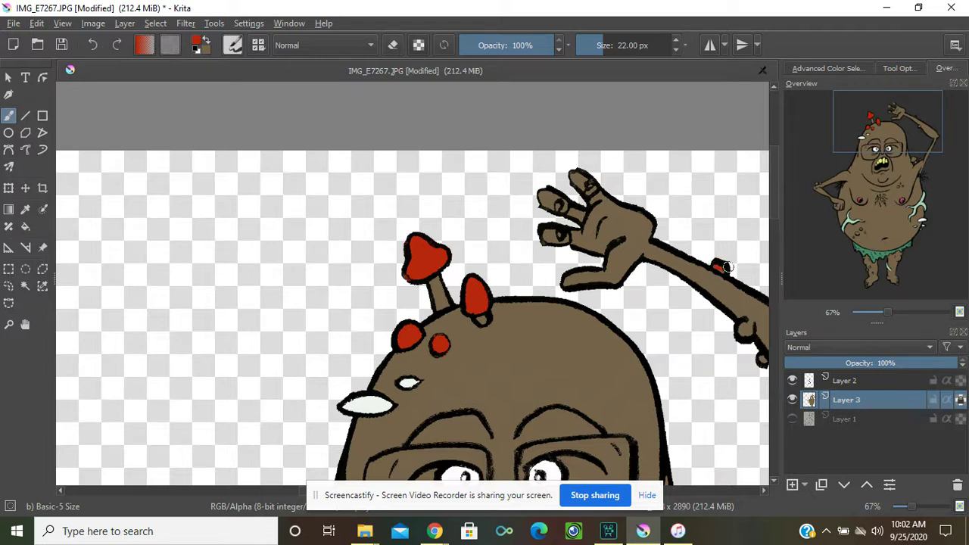
left_click_drag(905, 138, 924, 148)
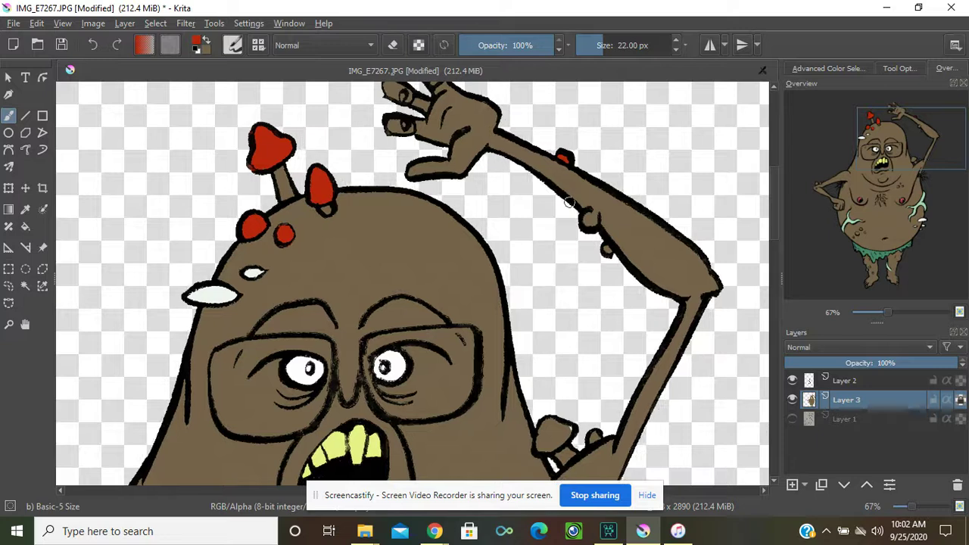
left_click(589, 219)
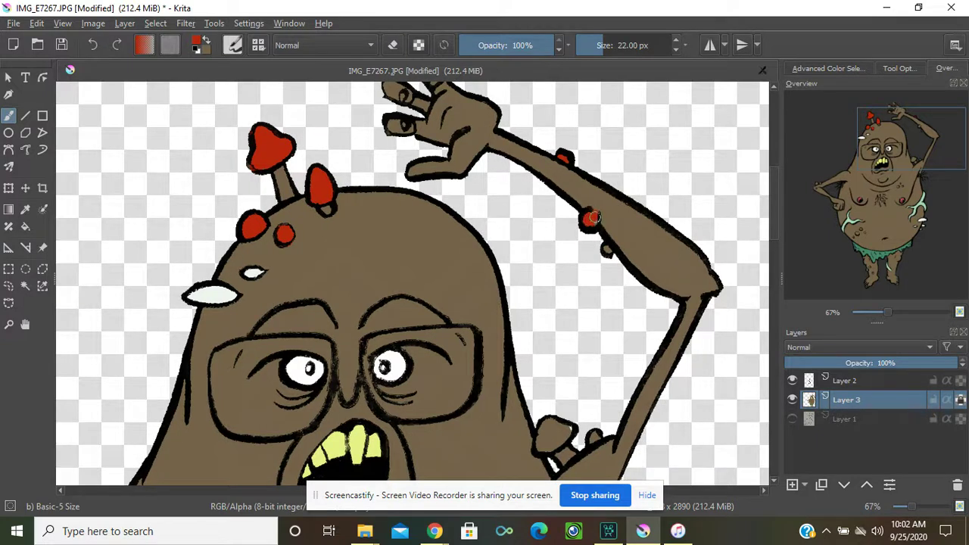
left_click(606, 250)
Paint the two mushroom caps on the shoulder of the raised arm red and erase the paint outside their outlines
left_click_drag(885, 136, 877, 175)
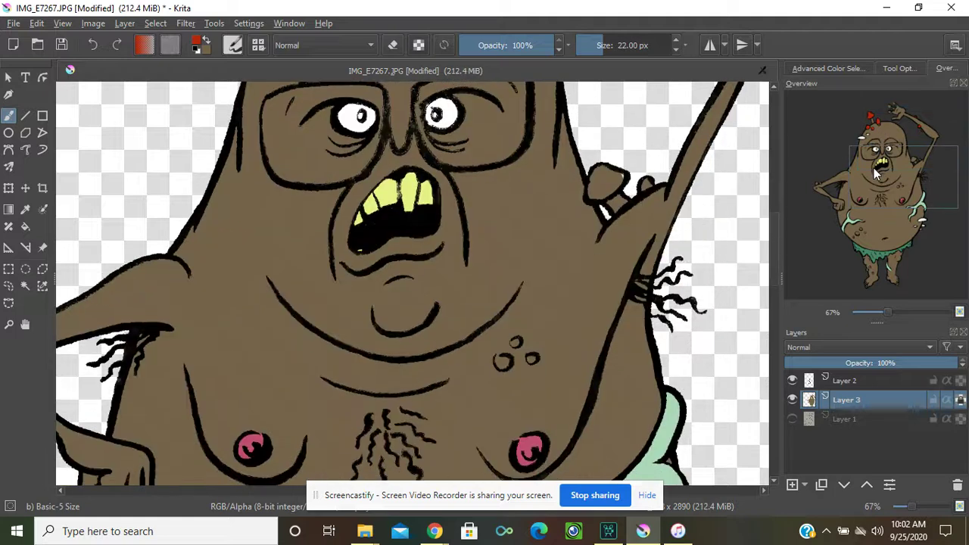
left_click_drag(644, 184, 652, 182)
mouse_move(622, 169)
left_mouse_down()
mouse_move(595, 195)
mouse_move(596, 175)
mouse_move(616, 175)
mouse_move(602, 182)
left_mouse_up()
key("e")
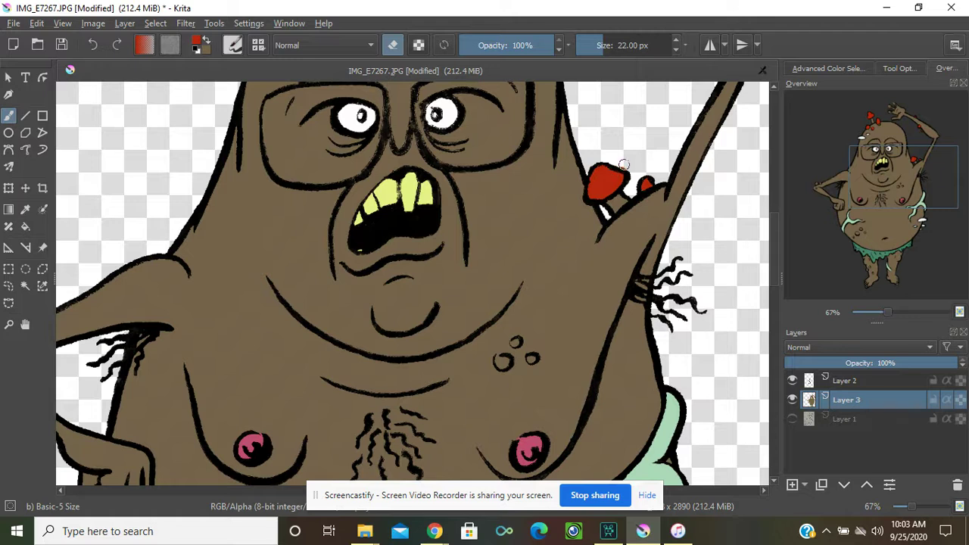
key("e")
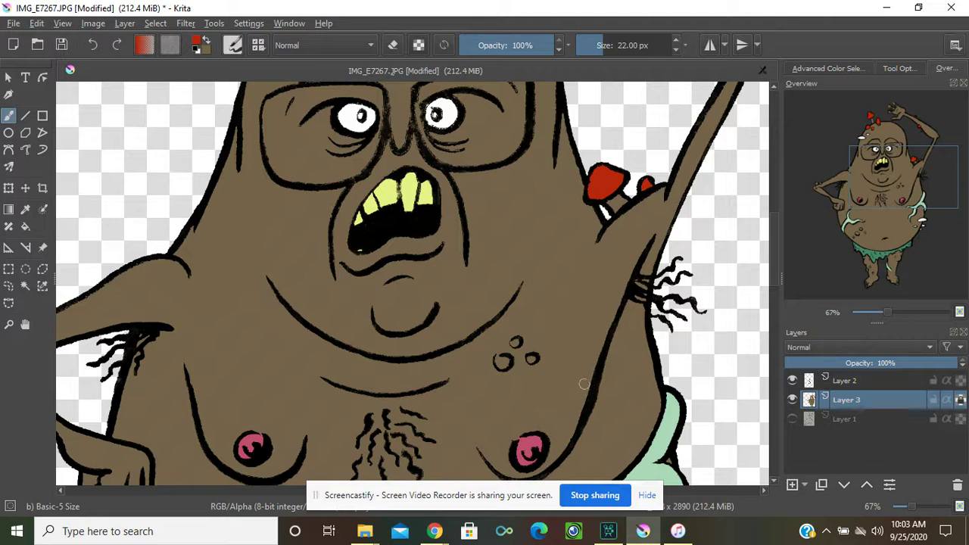
Fill the three small round bumps on the upper chest with red
left_click(503, 361)
left_click(502, 360)
left_click(515, 342)
left_click(532, 359)
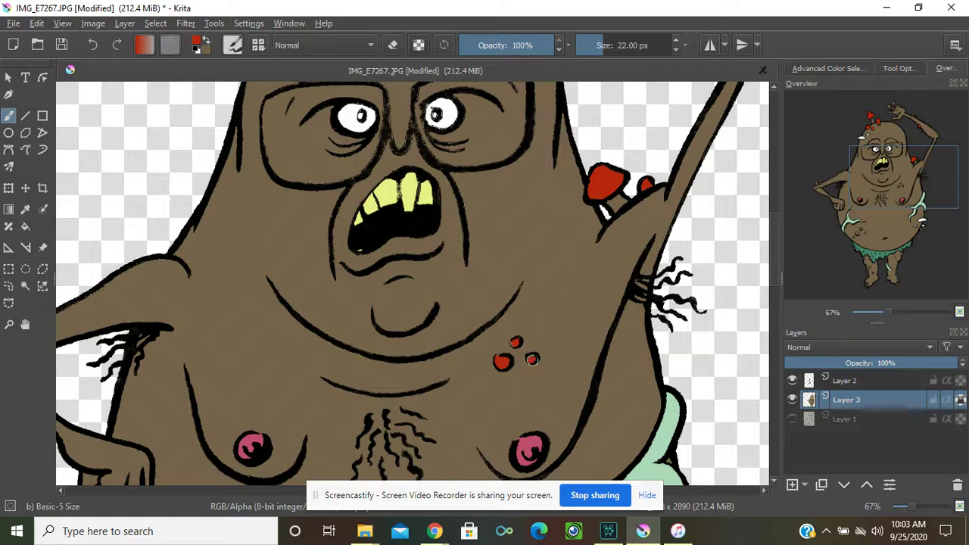
Paint the round growths on the elbow of the bent arm red
left_click_drag(929, 176, 867, 185)
left_click(427, 292)
left_click(403, 293)
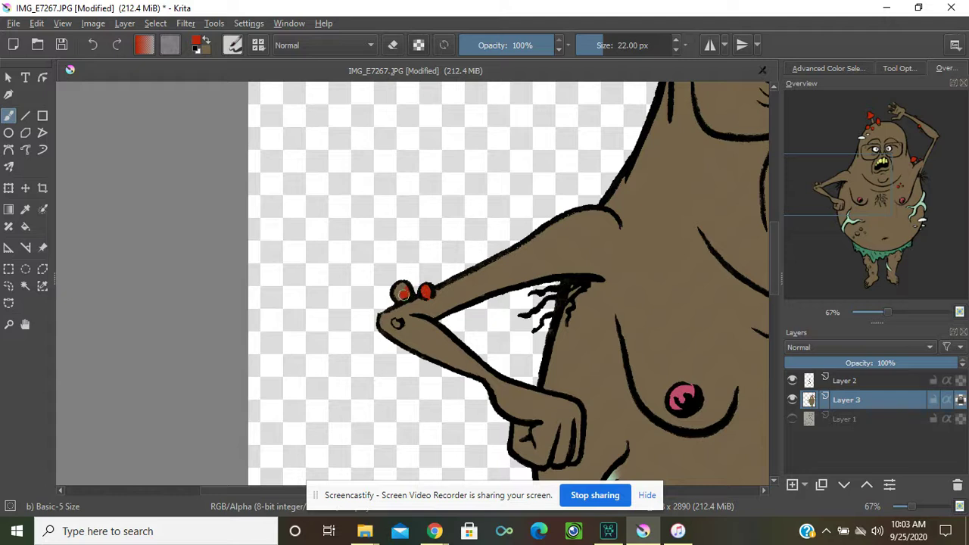
mouse_move(397, 294)
left_mouse_down()
mouse_move(406, 288)
mouse_move(401, 303)
left_mouse_up()
Paint the four round bumps on the belly and the bumps on the lower leg beneath them red
left_click_drag(863, 167, 868, 217)
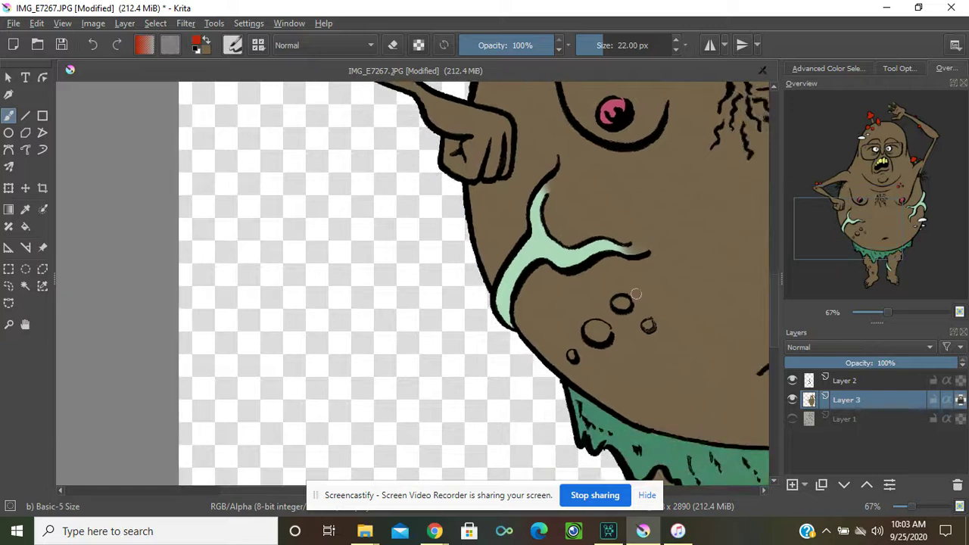
mouse_move(625, 304)
left_mouse_down()
mouse_move(616, 304)
mouse_move(648, 325)
left_mouse_up()
mouse_move(587, 326)
left_mouse_down()
mouse_move(602, 338)
mouse_move(589, 329)
left_mouse_up()
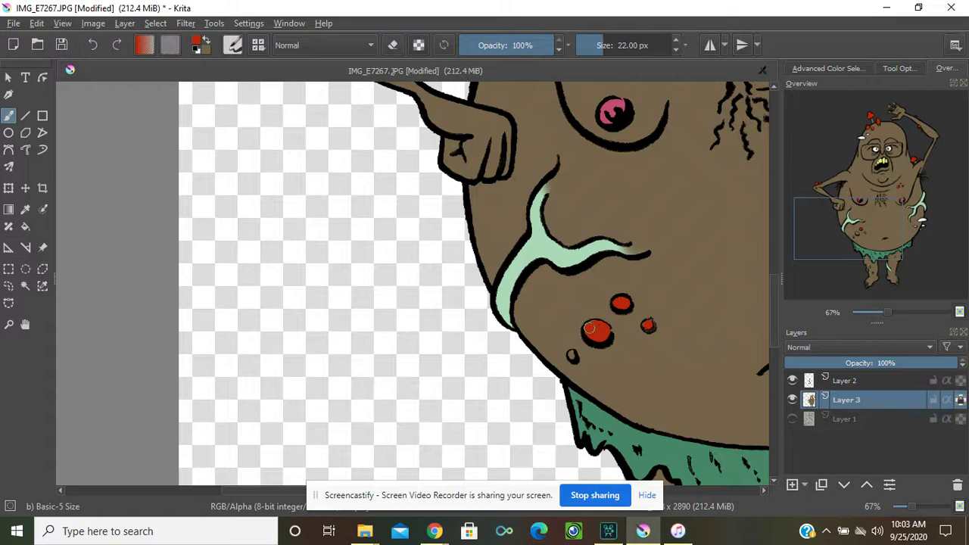
left_click(573, 355)
left_click(648, 326)
left_click_drag(876, 207, 881, 253)
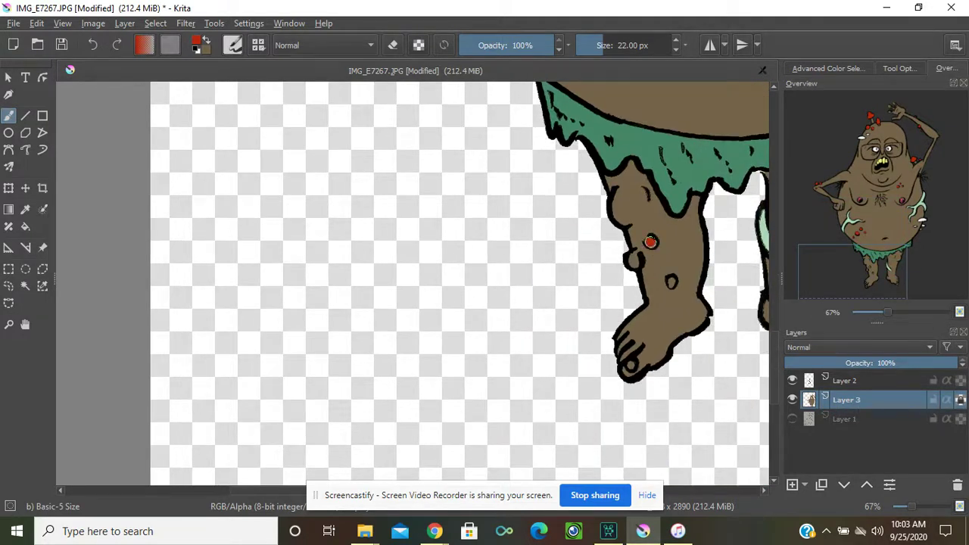
left_click(634, 260)
Sample the off-white of the head spike and darken it to light gray #cfd3cf for the brush
left_click_drag(871, 268, 900, 150)
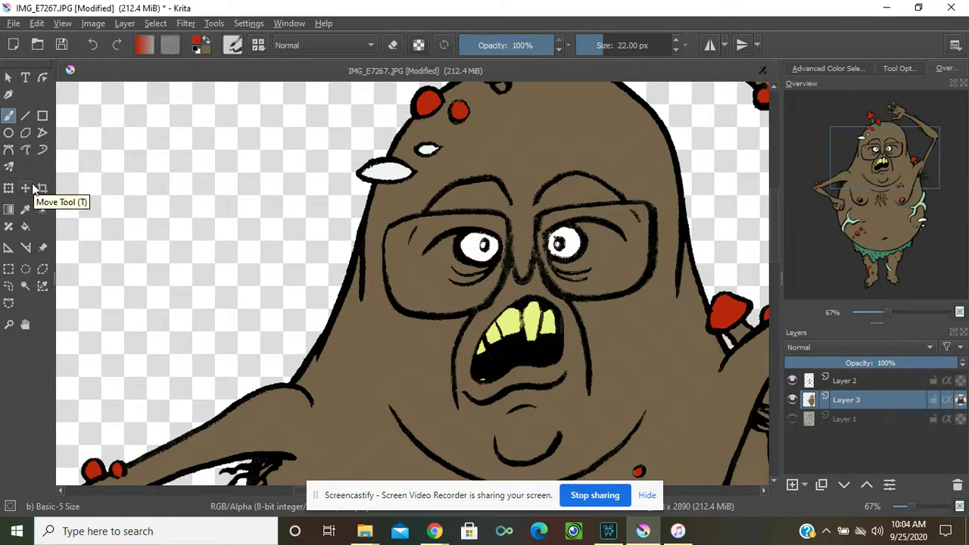
key("p")
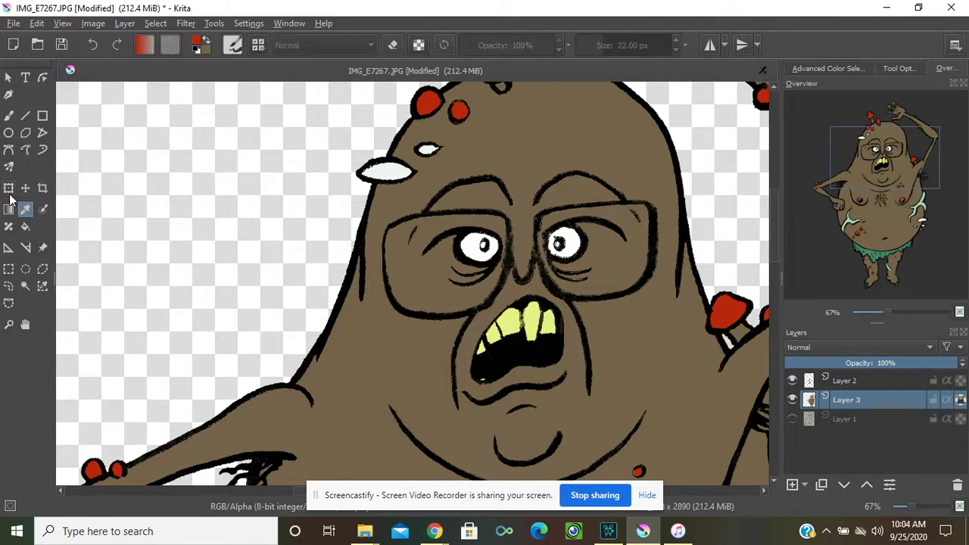
left_click(385, 172)
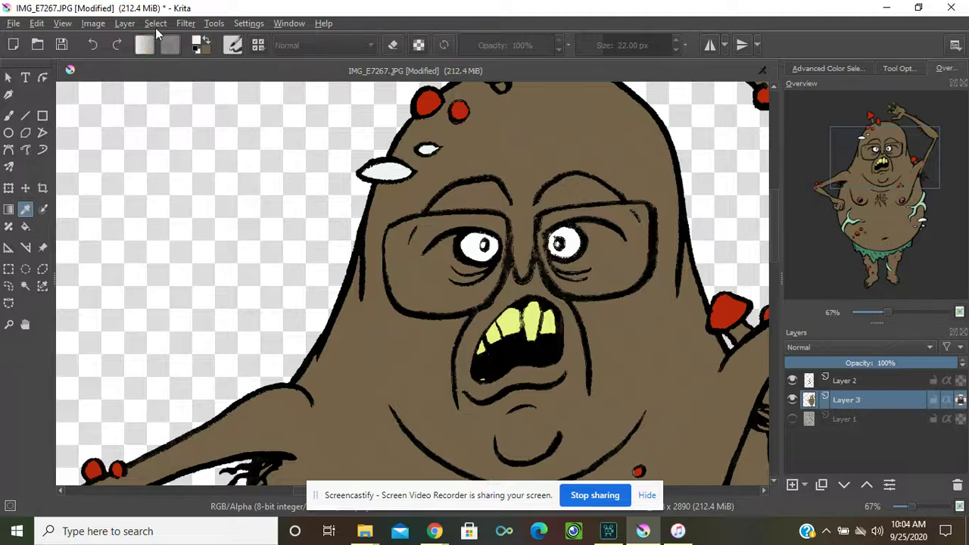
left_click(198, 42)
left_click_drag(379, 237, 373, 220)
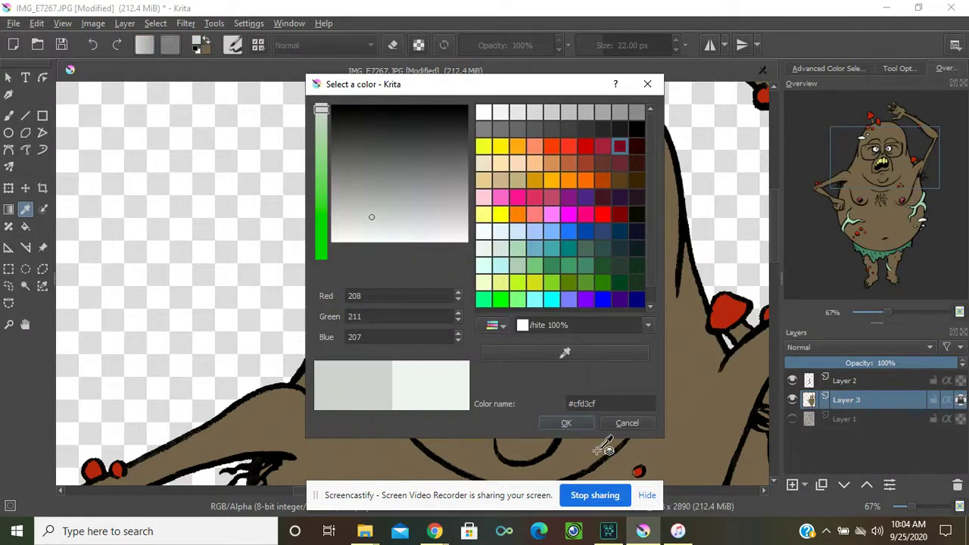
left_click(583, 424)
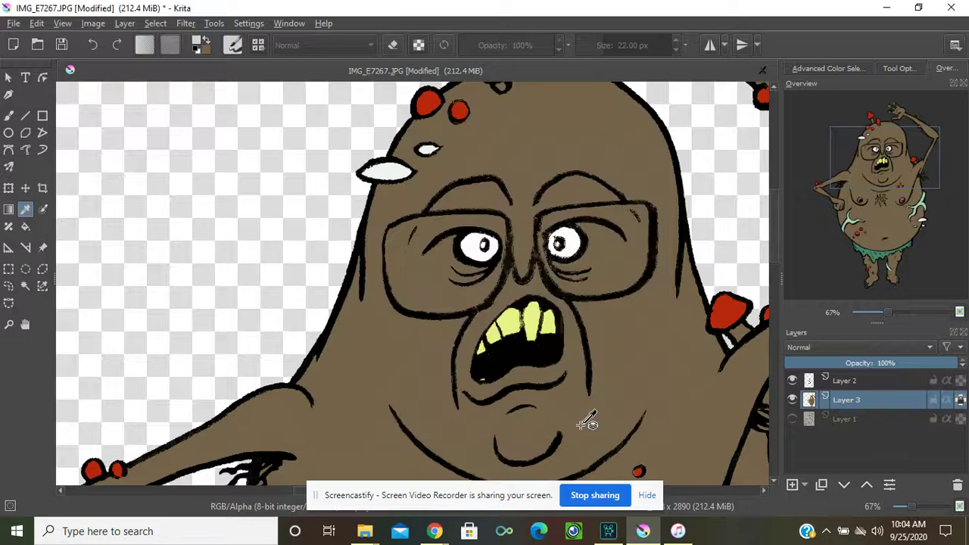
key("b")
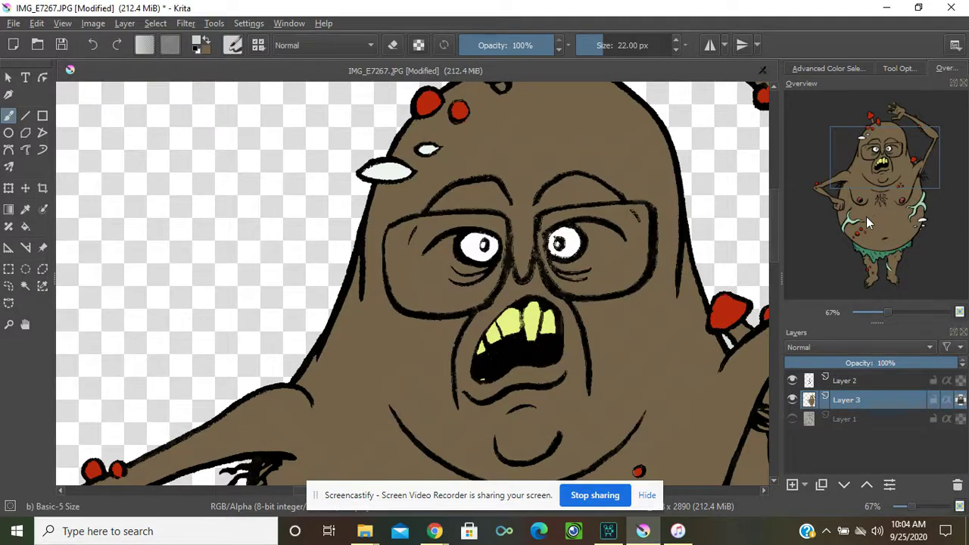
Paint the stems of the mushrooms on the head and shoulder light gray
left_click_drag(879, 166, 869, 144)
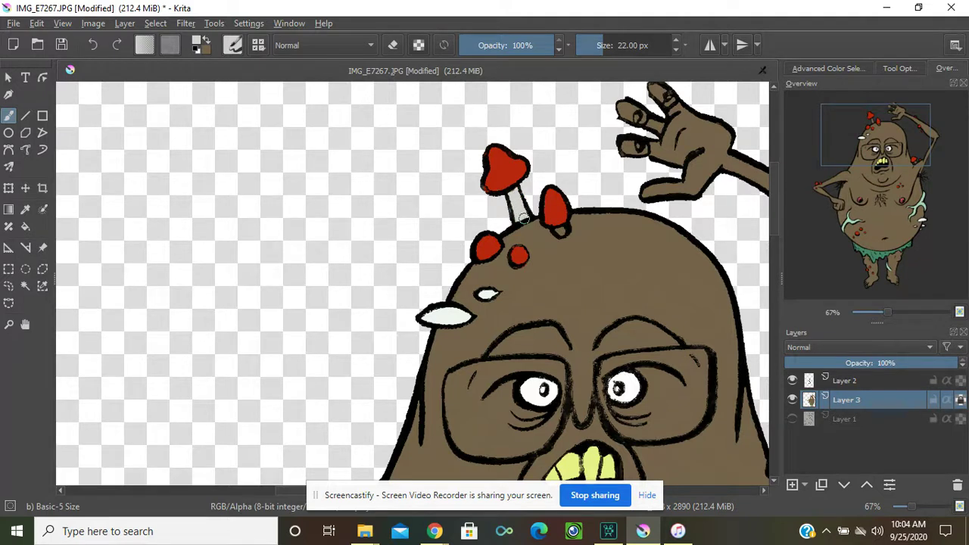
left_click(561, 231)
left_click_drag(914, 146, 943, 173)
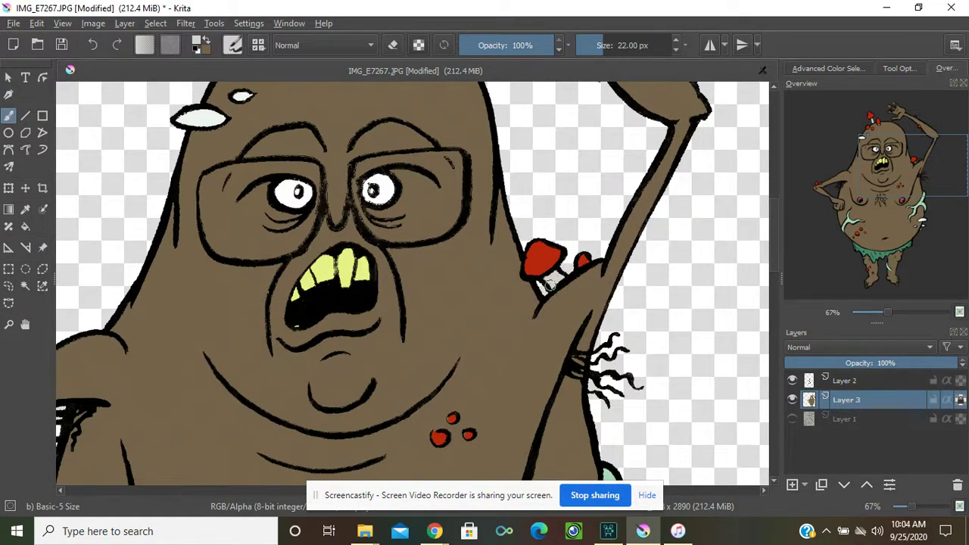
Hide the linework on Layer 2 so only the flat colors of the whole figure show
left_click_drag(894, 149, 877, 229)
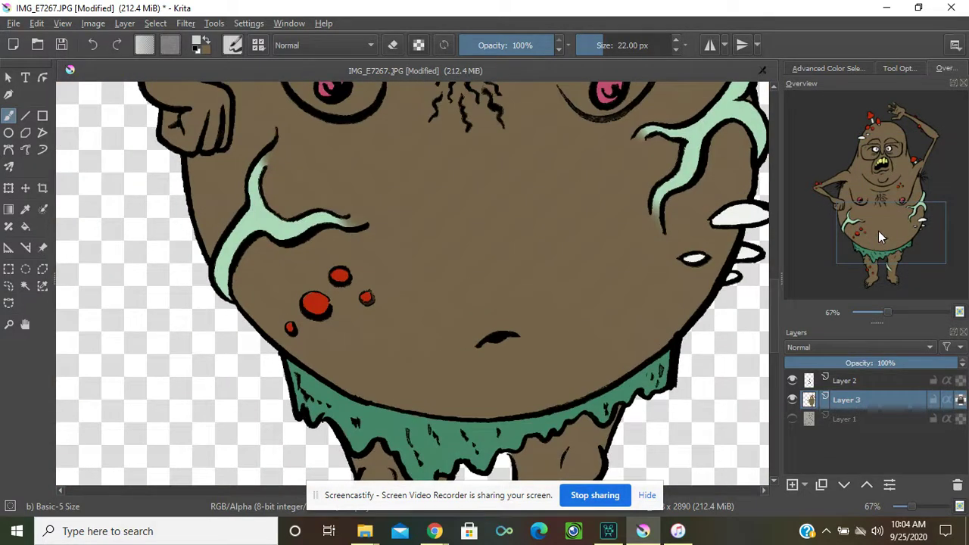
left_click_drag(885, 313, 875, 310)
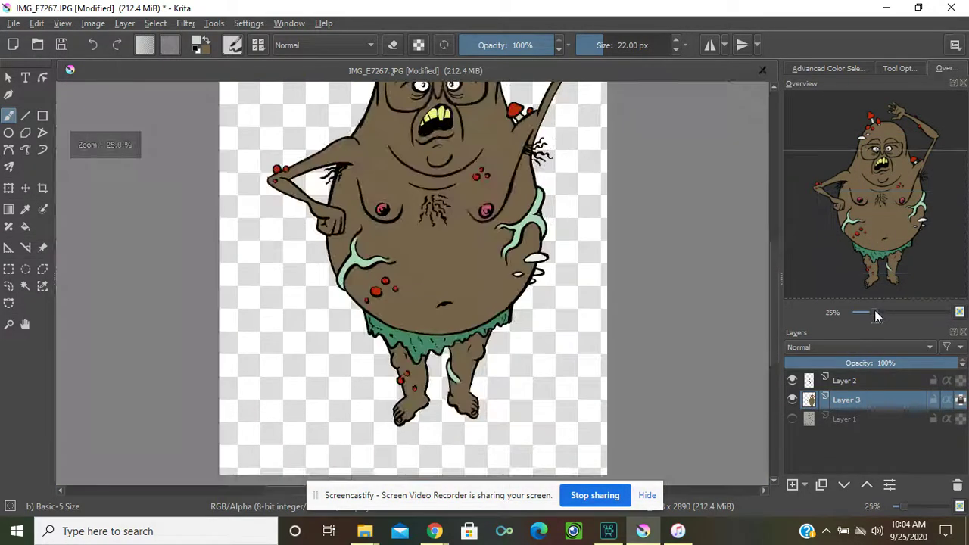
left_click_drag(920, 183, 920, 129)
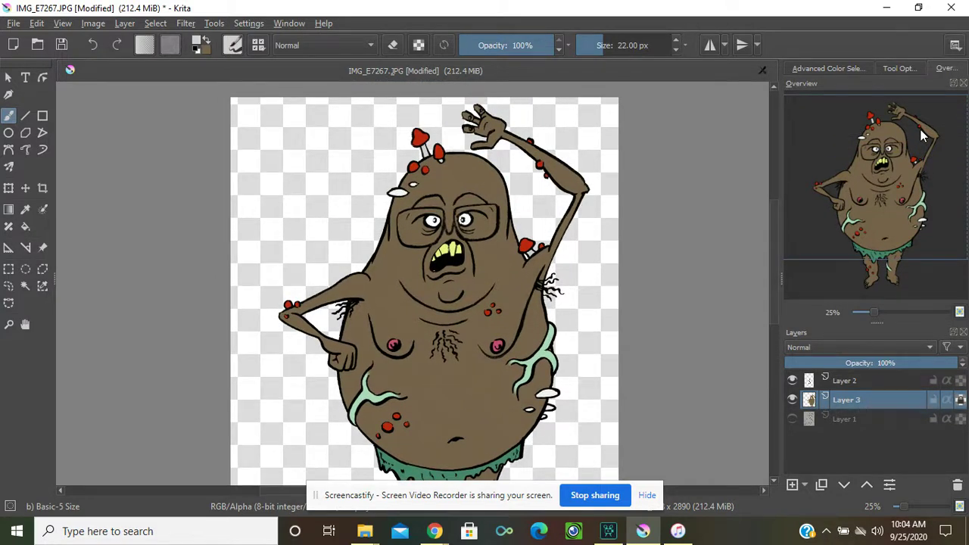
left_click(791, 380)
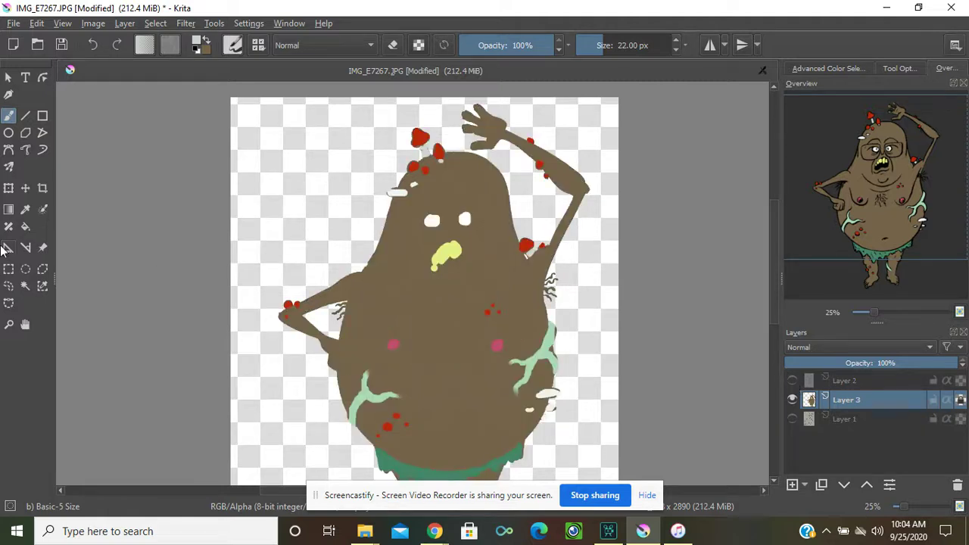
Select the white of the creature's left-hand eye as a contiguous area and set the brush color to pink #dd3062
left_click(25, 285)
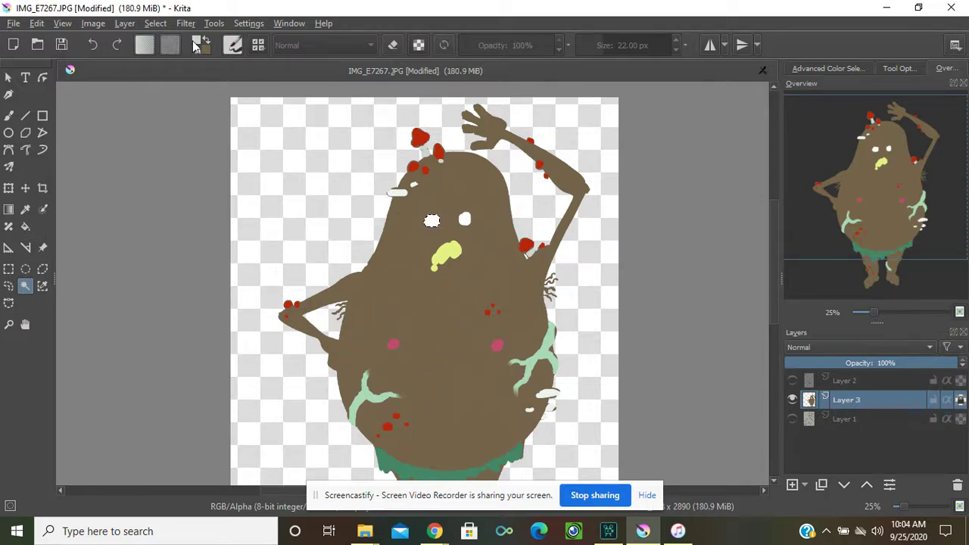
left_click(199, 44)
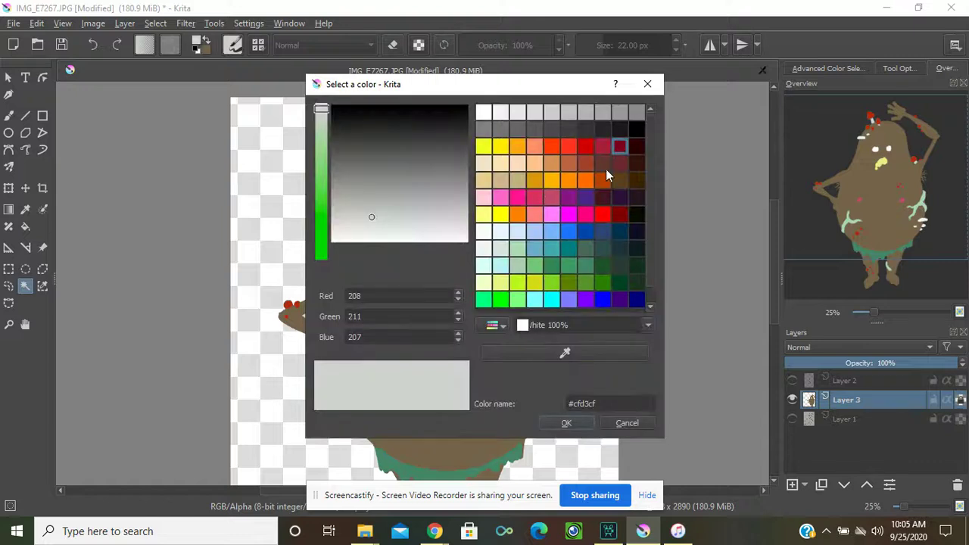
left_click(535, 196)
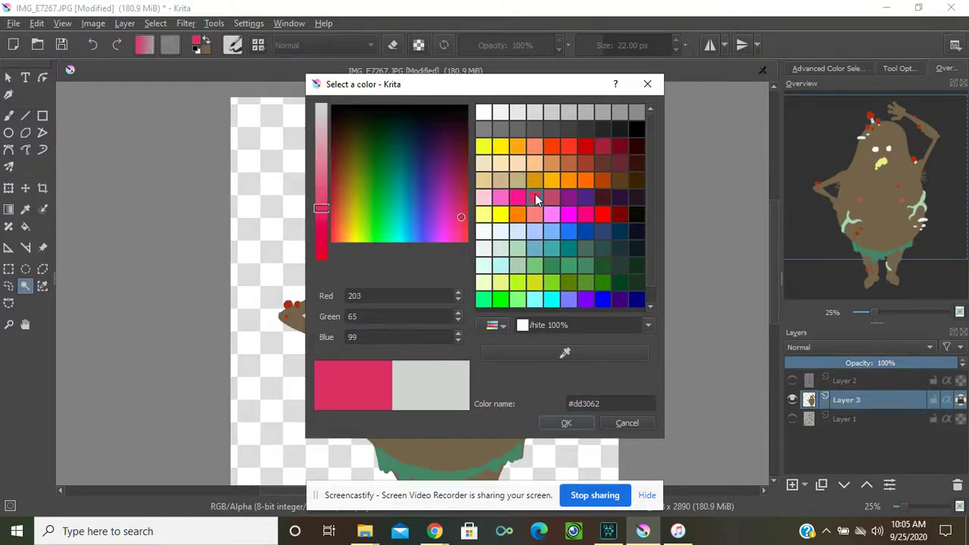
left_click(568, 422)
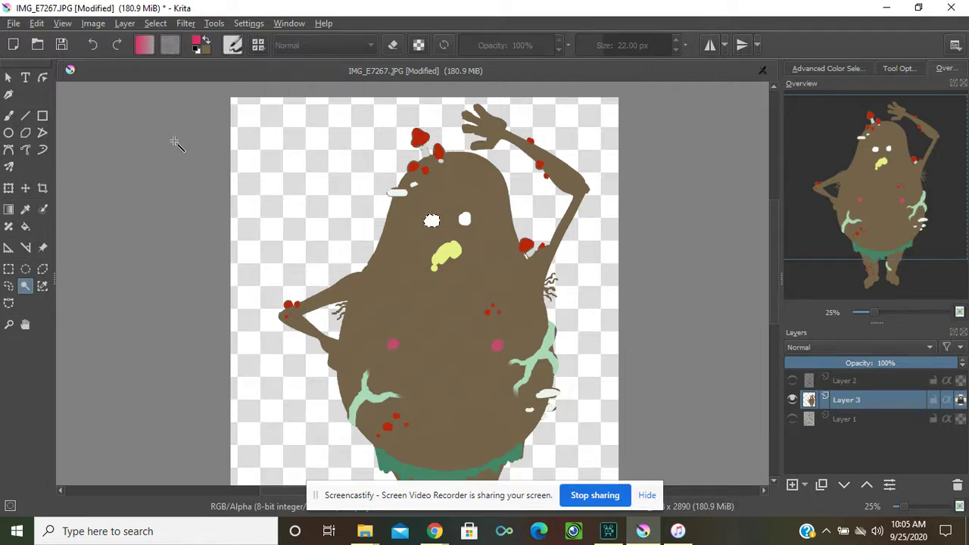
Choose the Airbrush Soft brush preset and reduce its size to 47 px for shading the selected eye
left_click(8, 117)
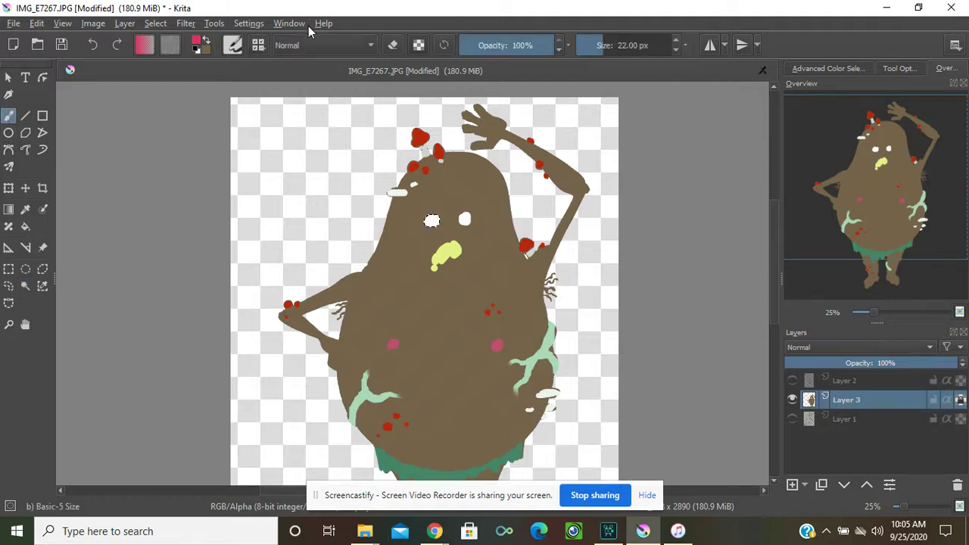
left_click(258, 44)
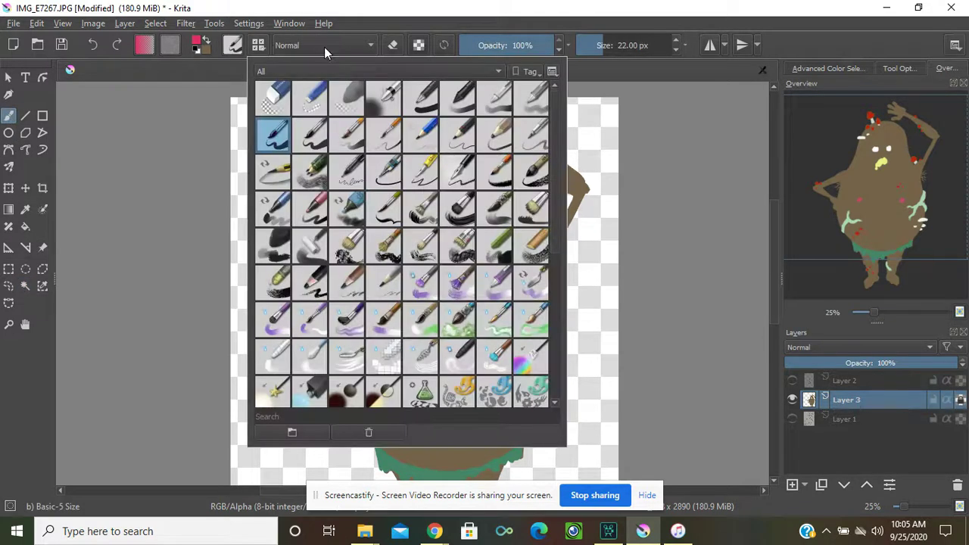
left_click(390, 100)
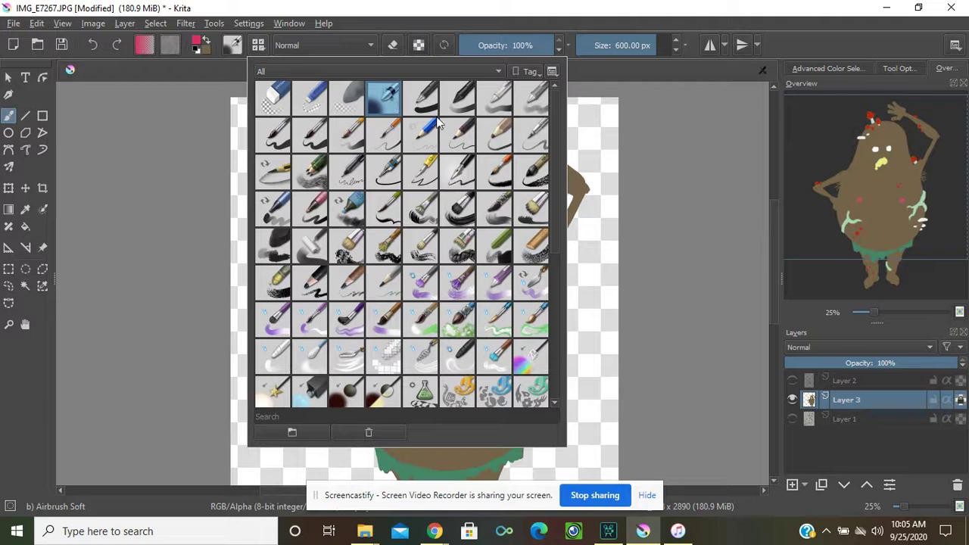
left_click(183, 279)
left_click_drag(444, 264, 393, 264)
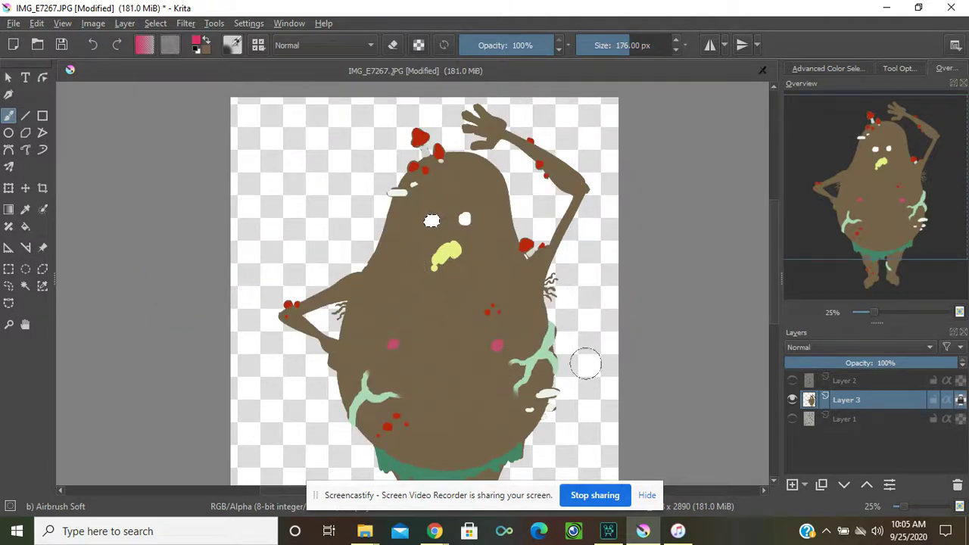
left_click_drag(886, 312, 901, 309)
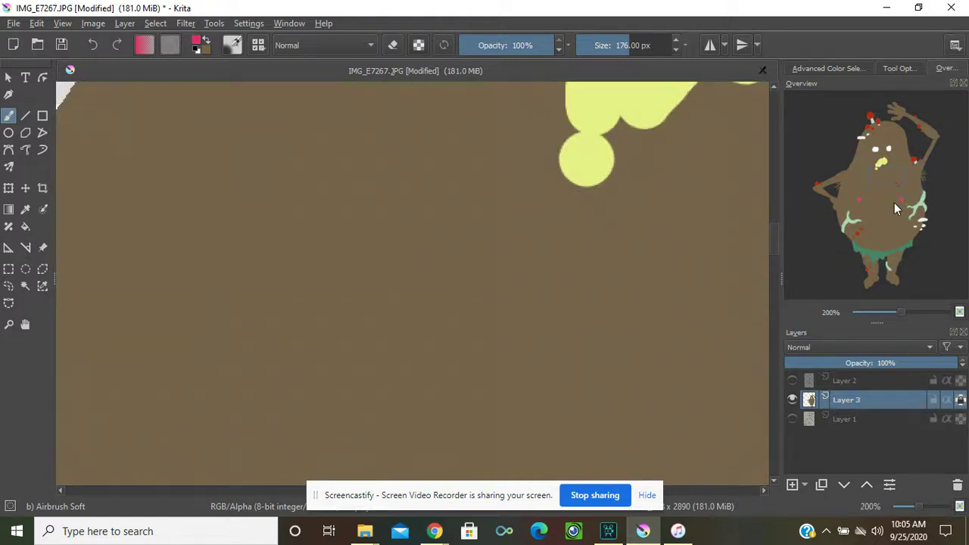
mouse_move(887, 177)
left_mouse_down()
mouse_move(873, 132)
mouse_move(891, 151)
left_mouse_up()
key("bracketleft")
key("bracketleft")
key("bracketleft")
key("bracketleft")
key("bracketleft")
key("bracketleft")
key("bracketleft")
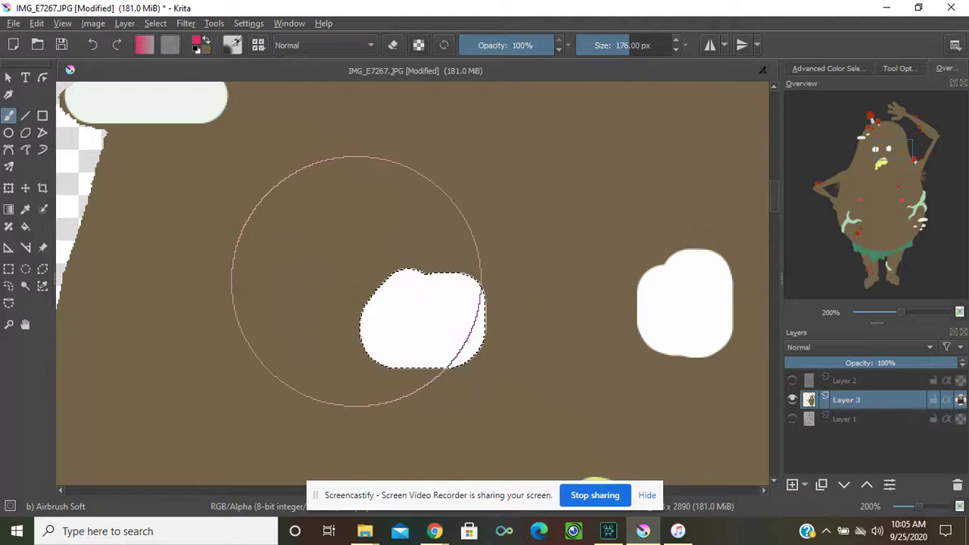
key("bracketleft")
key("bracketleft")
key("bracketleft")
key("bracketleft")
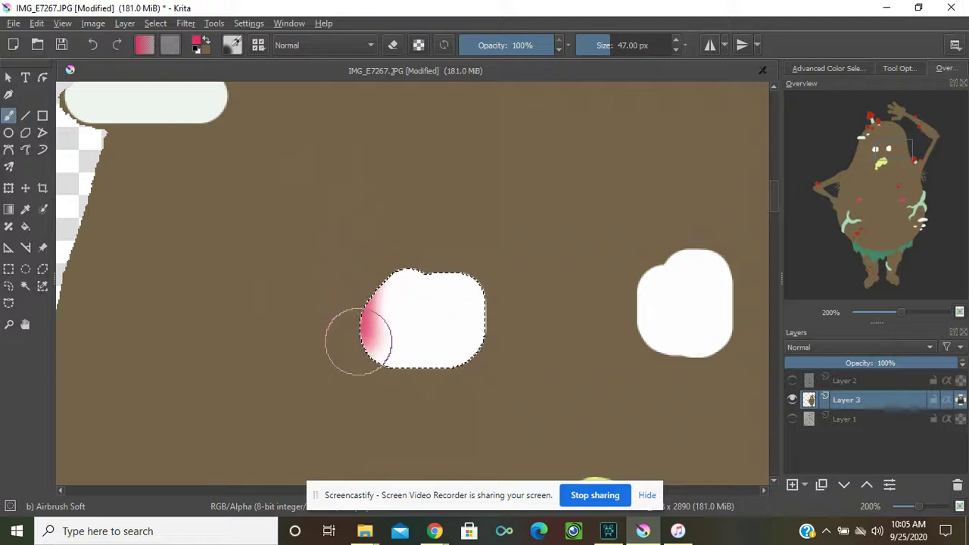
Airbrush soft pink shading along the outer side and lower edge of the selected eye white
left_click_drag(438, 369, 487, 367)
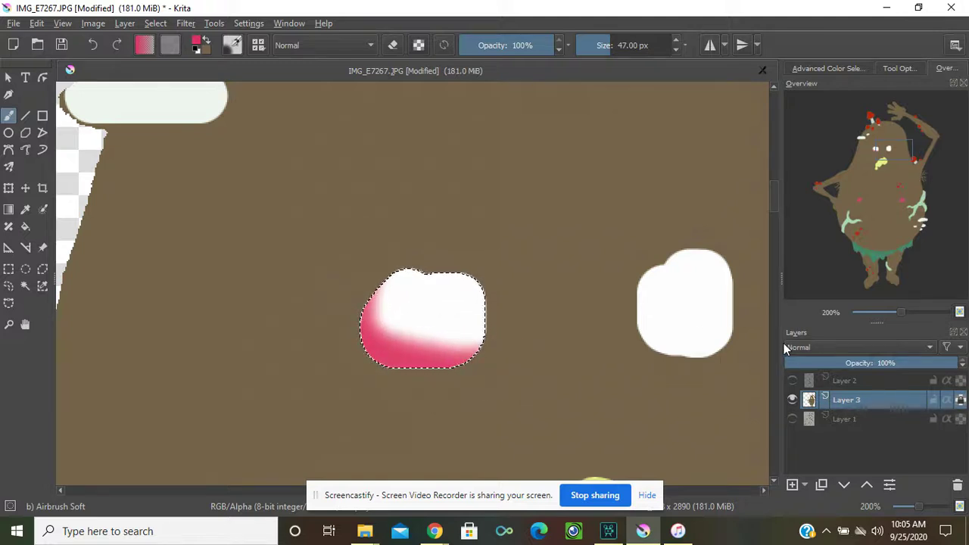
key("BackSpace")
mouse_move(377, 251)
left_mouse_down()
mouse_move(358, 282)
mouse_move(362, 335)
mouse_move(376, 358)
mouse_move(402, 372)
mouse_move(487, 372)
left_mouse_up()
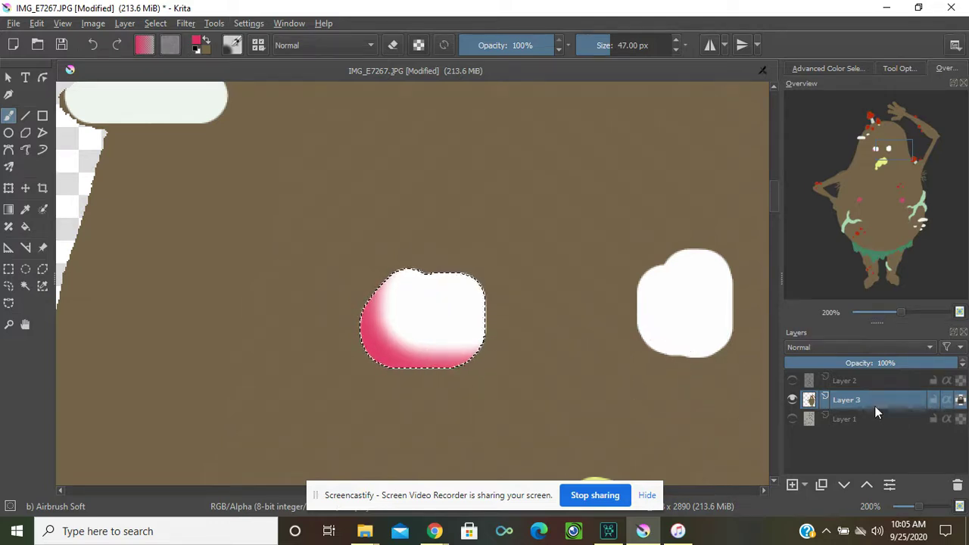
Select the white of the other eye and airbrush matching pink shading along its lower and outer edges
left_click(25, 285)
left_click(702, 304)
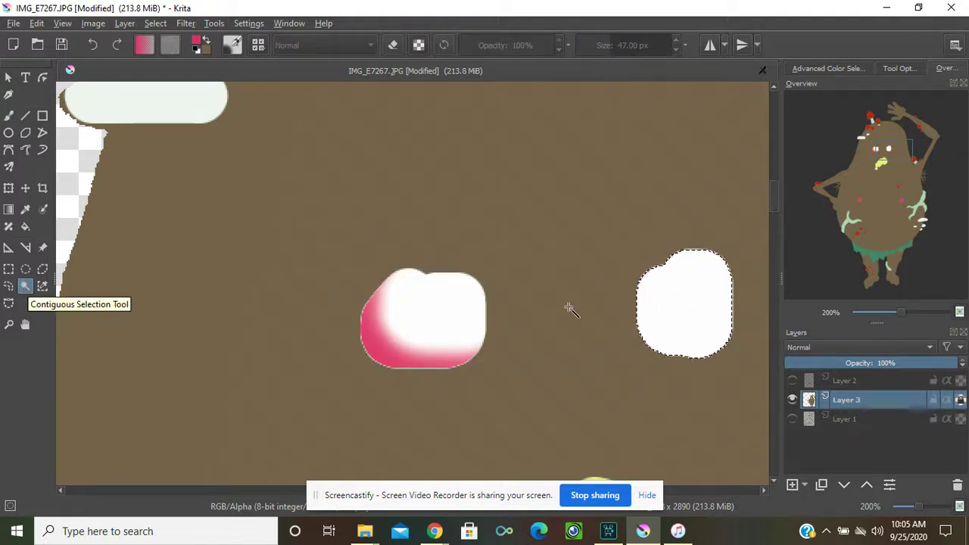
key("b")
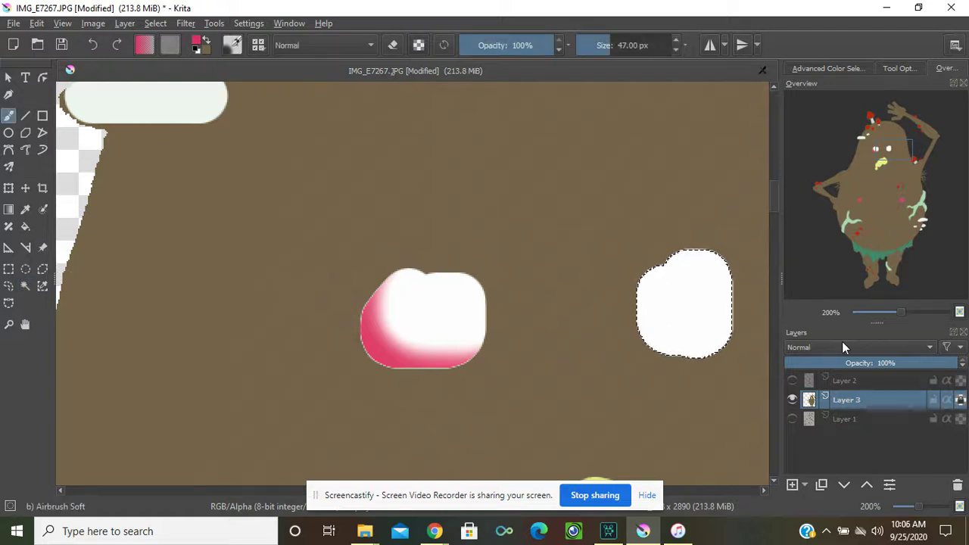
mouse_move(640, 359)
left_mouse_down()
mouse_move(687, 372)
mouse_move(738, 333)
mouse_move(735, 227)
mouse_move(737, 242)
left_mouse_up()
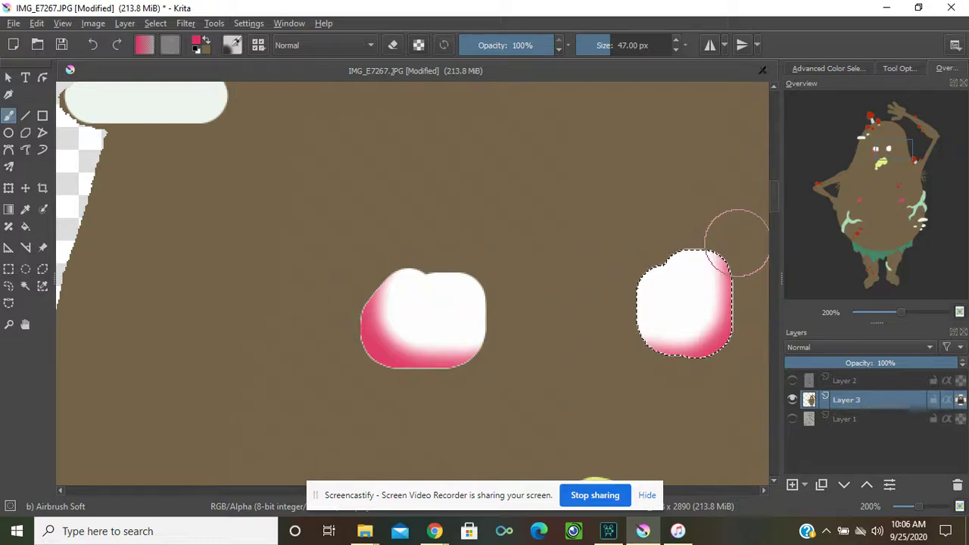
Show the linework on Layer 2 again and clear the selection around the eye
left_click(793, 380)
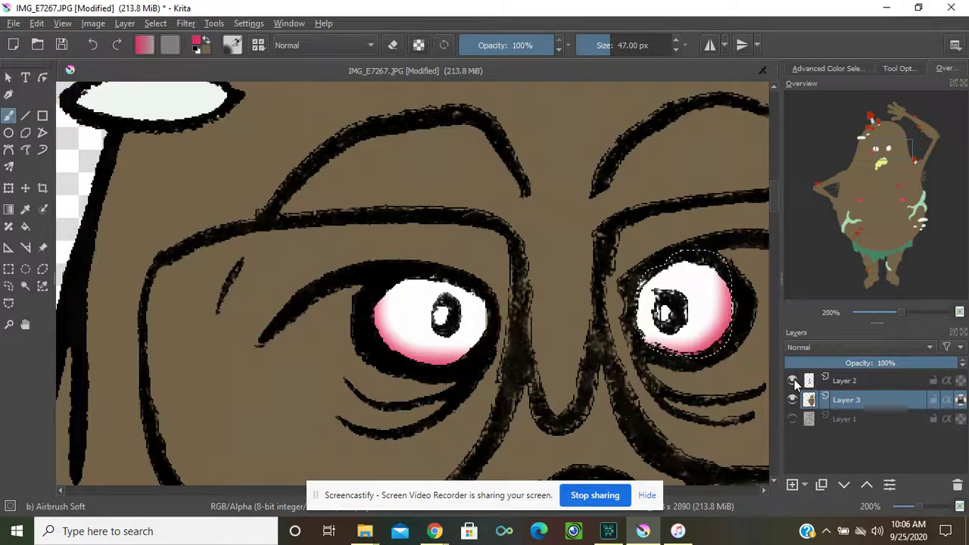
left_click(248, 23)
left_click(248, 24)
left_click(156, 24)
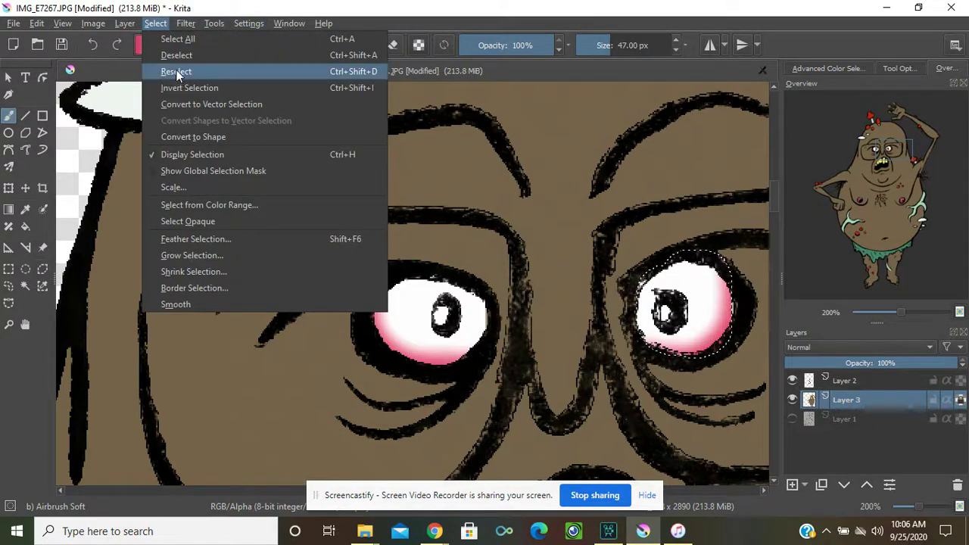
left_click(178, 57)
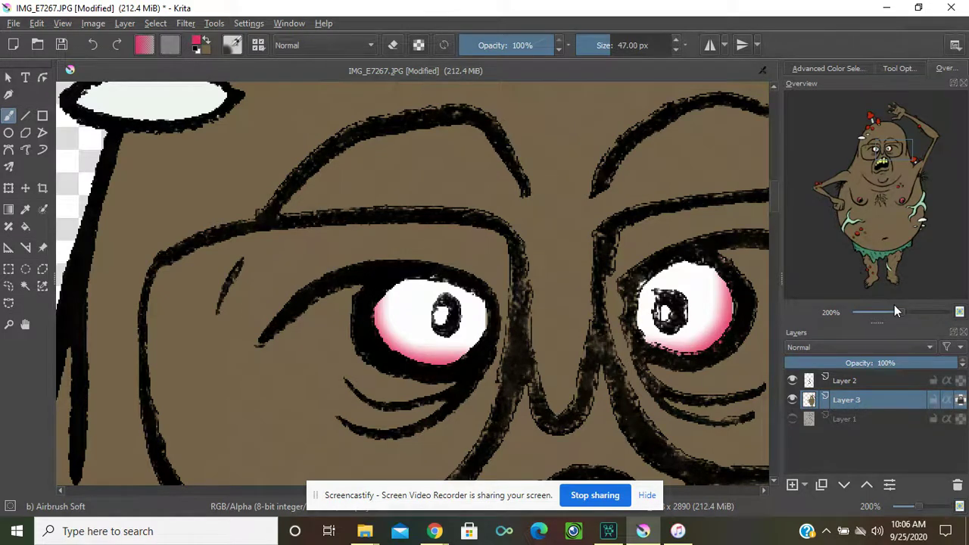
Select the transparent background around the figure on Layer 3 and invert the selection to cover the creature itself
left_click_drag(901, 311, 880, 305)
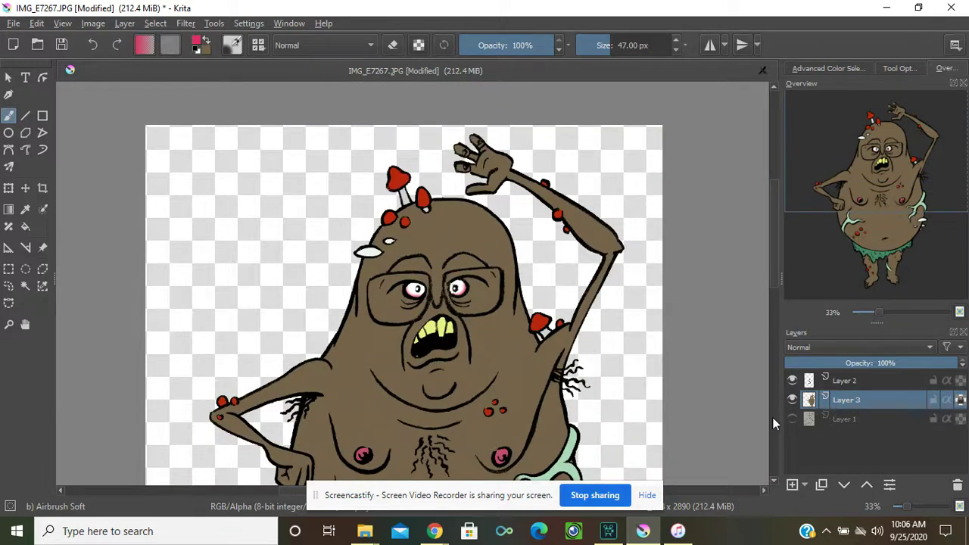
left_click_drag(879, 312, 865, 308)
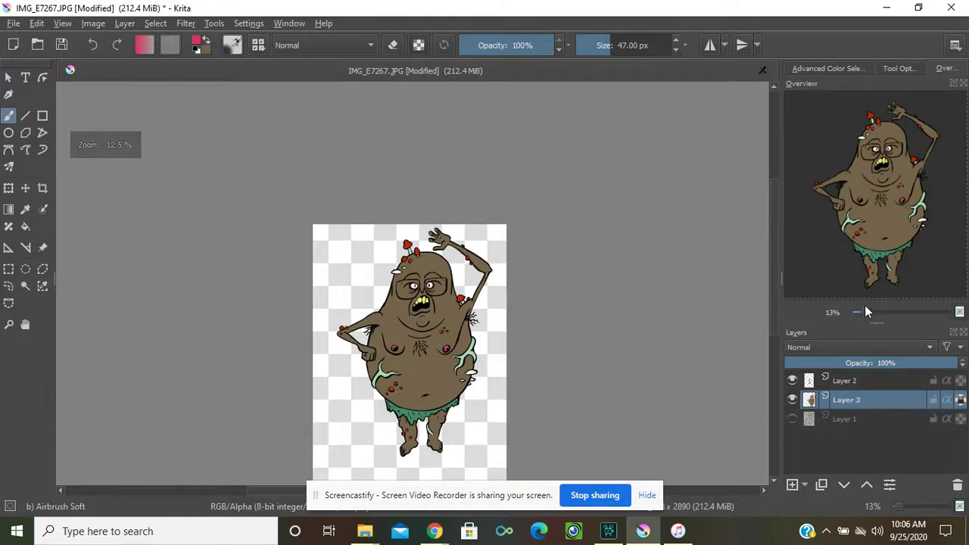
left_click(25, 286)
left_click(348, 410)
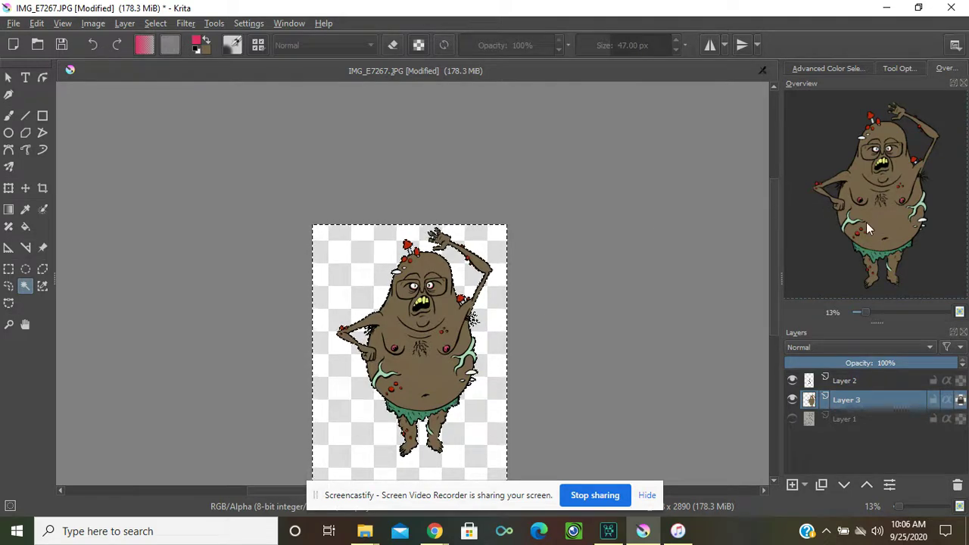
left_click_drag(871, 310, 891, 312)
left_click_drag(901, 152, 935, 165)
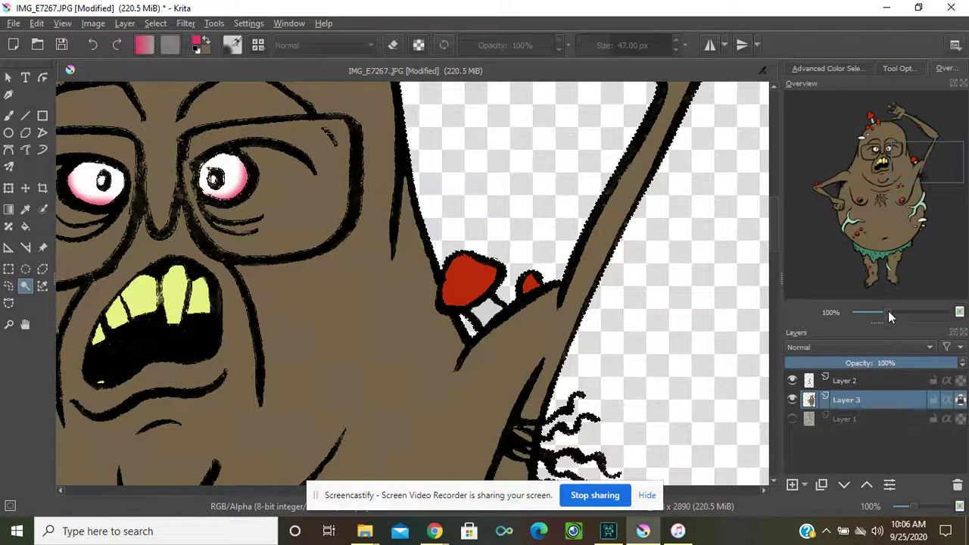
left_click_drag(888, 317, 874, 315)
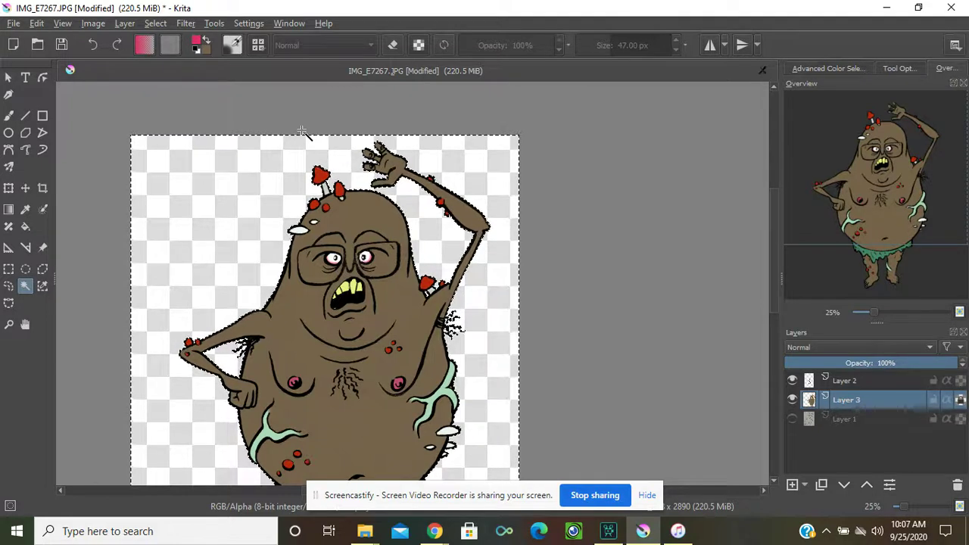
left_click(155, 23)
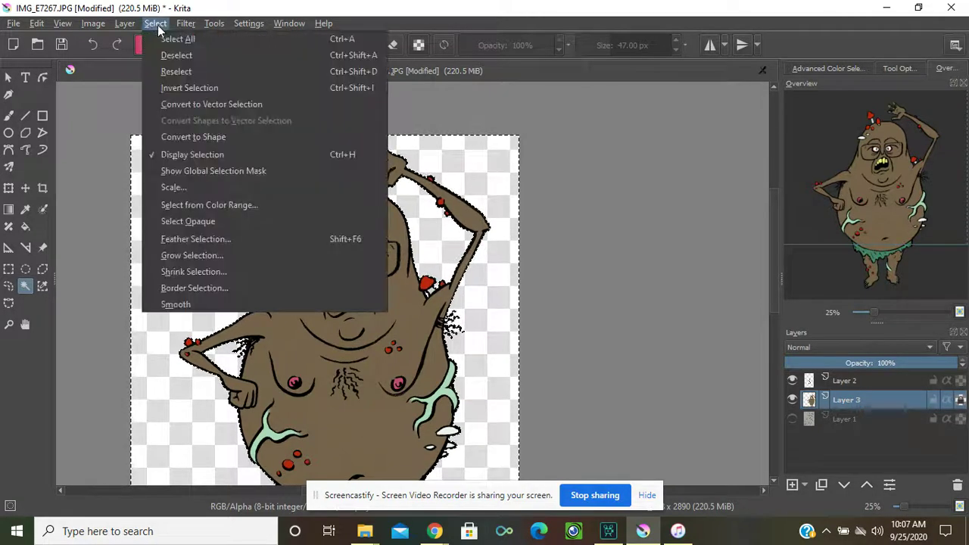
left_click(182, 87)
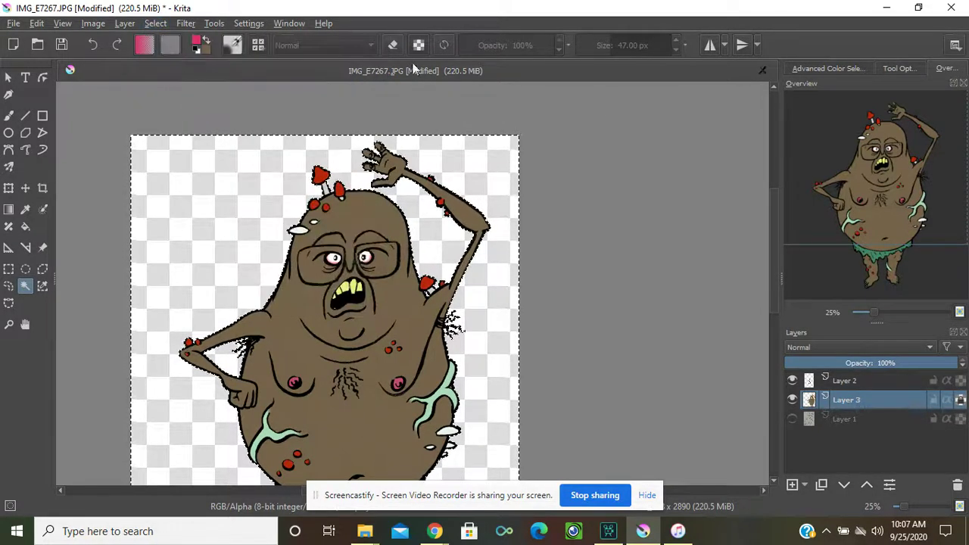
Add a new layer above Layer 3, set its blending mode to Multiply and lower its opacity to 34%
left_click(791, 485)
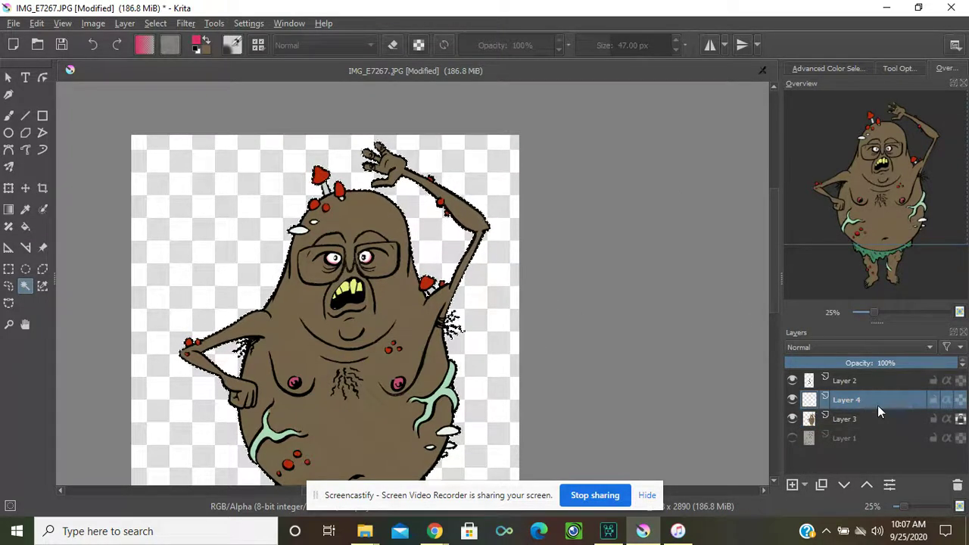
mouse_move(877, 405)
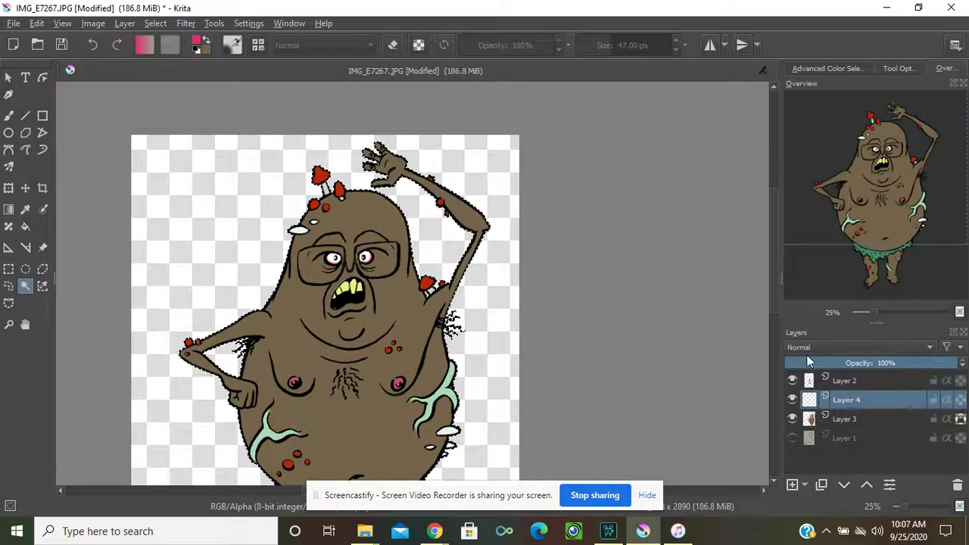
left_click(932, 348)
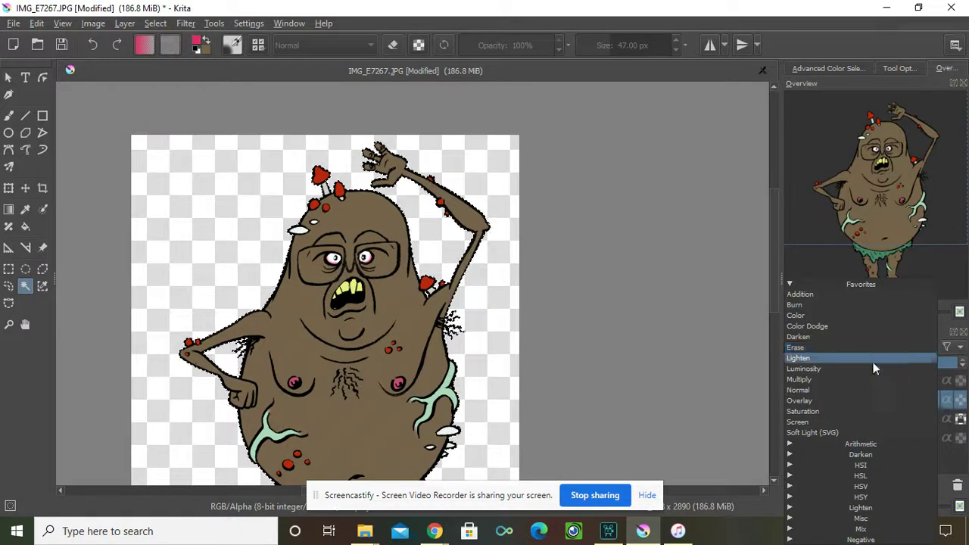
left_click(835, 379)
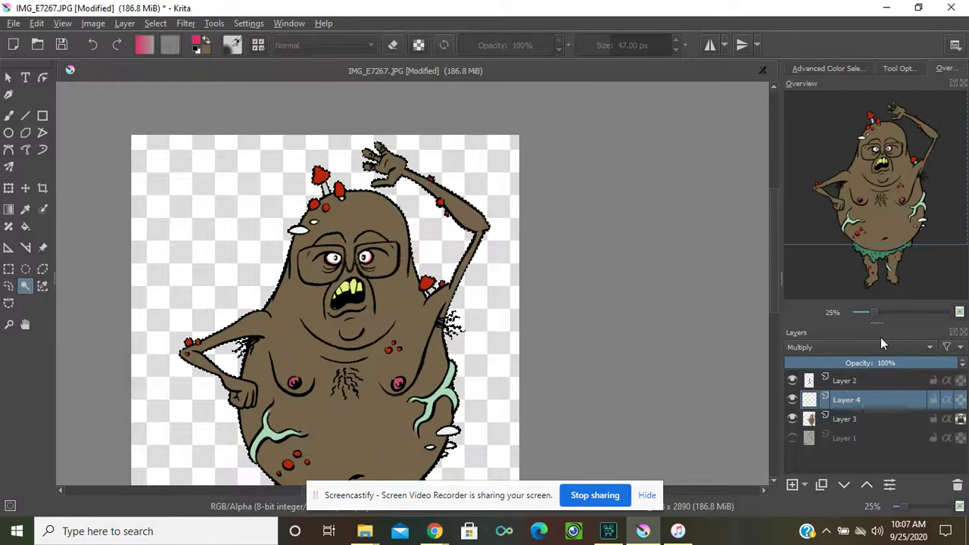
left_click_drag(932, 365, 844, 366)
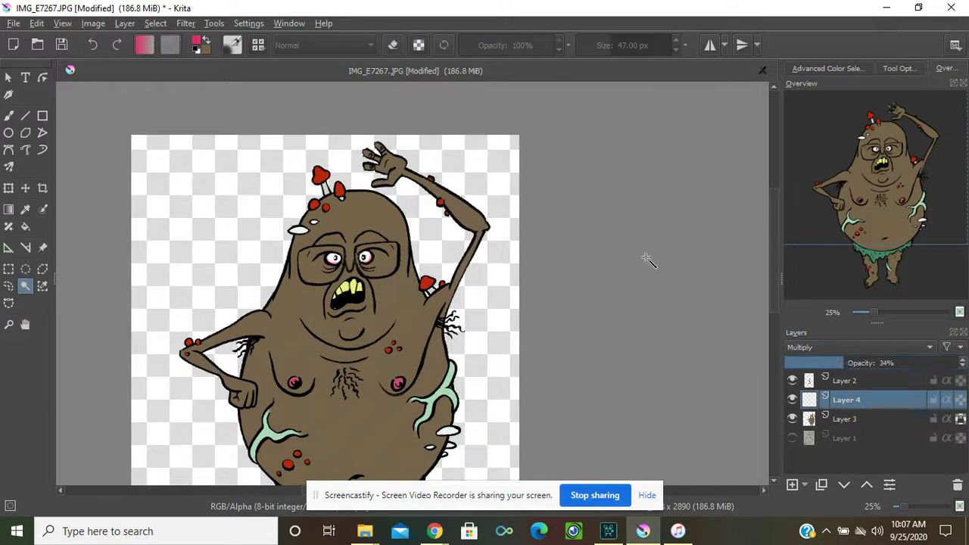
Switch the brush to the Basic-5 Size preset at 40 px
left_click(9, 115)
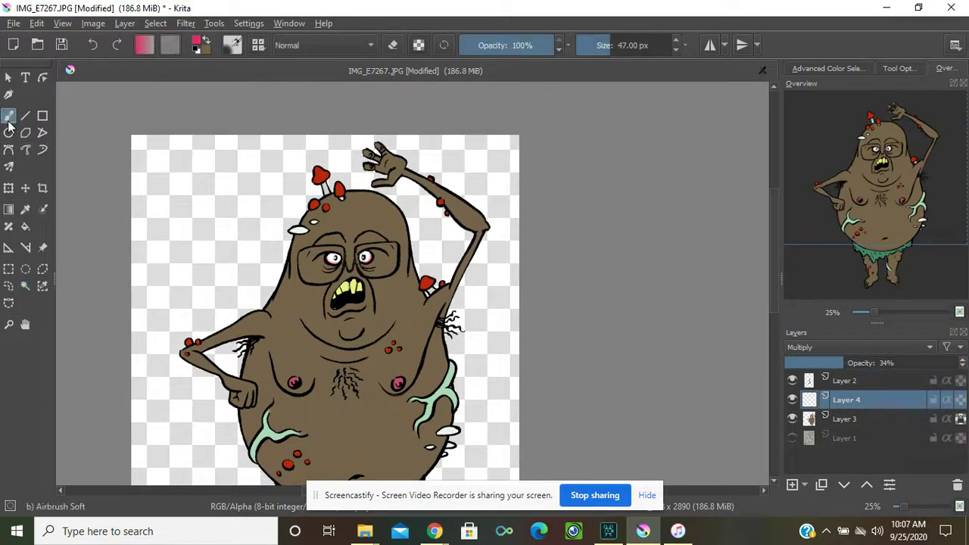
left_click(233, 45)
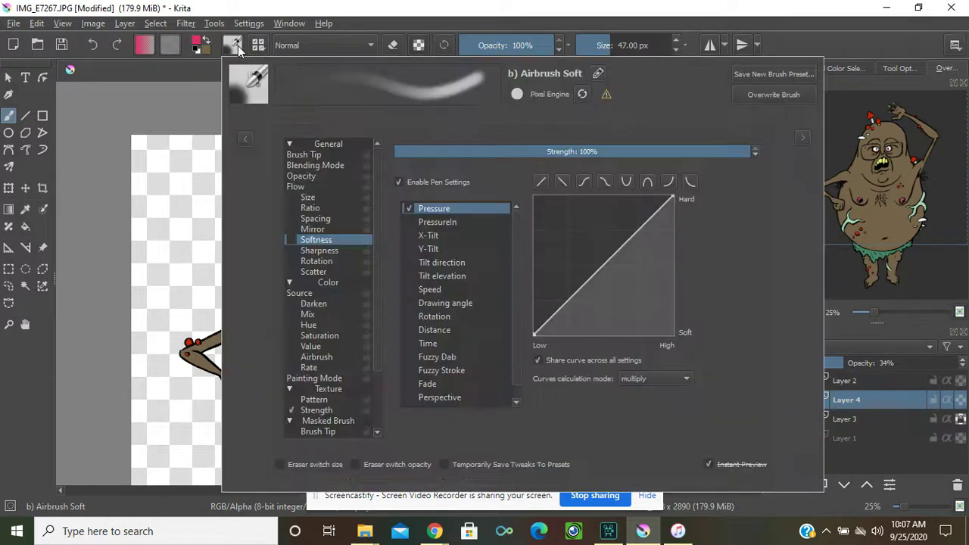
left_click(256, 45)
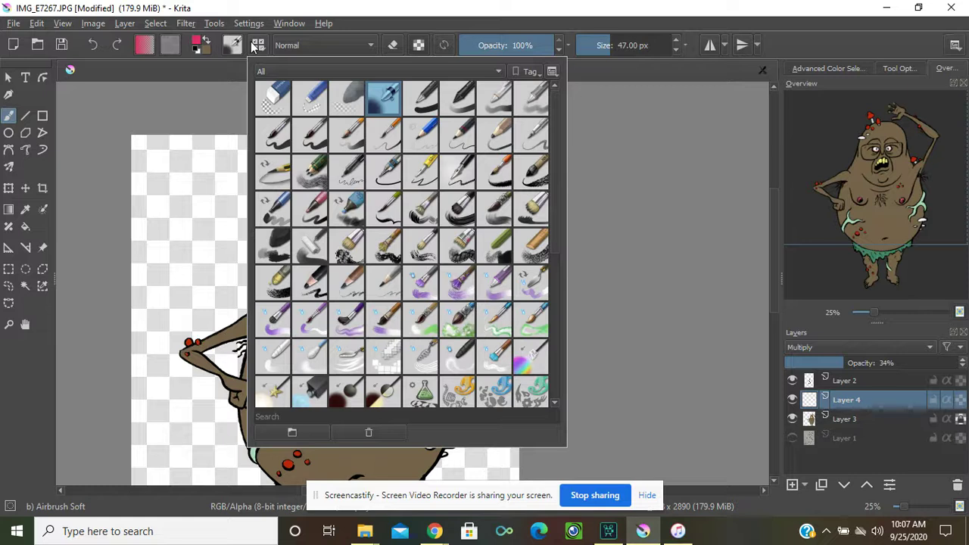
left_click(273, 136)
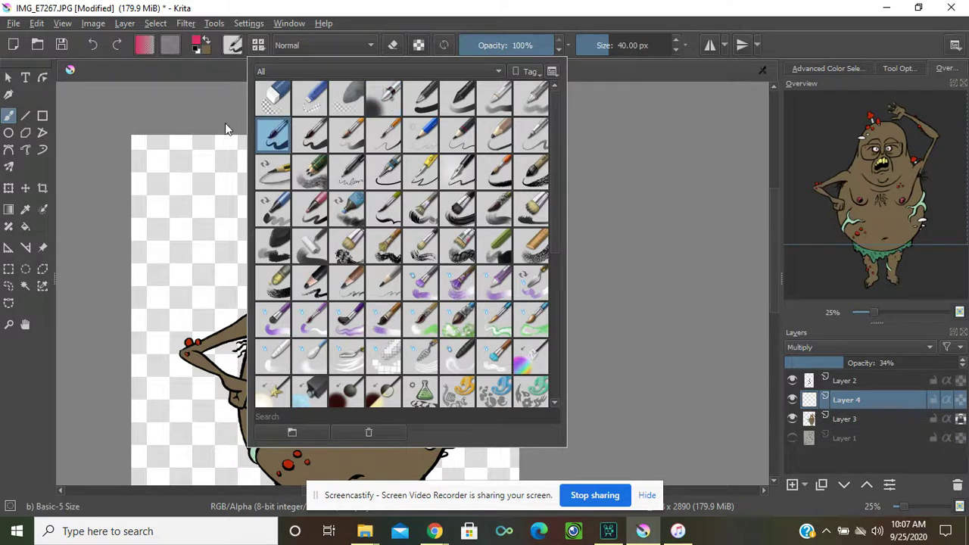
Close the preset list and enlarge the Basic-5 Size brush to 201 px
left_click(170, 107)
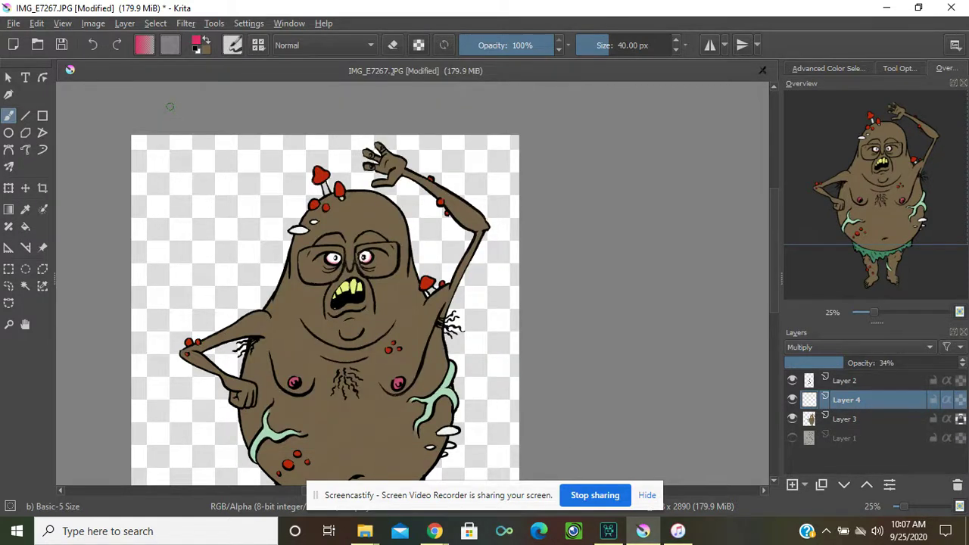
key("bracketright")
key("bracketright")
key("bracketright")
key("bracketright")
key("bracketright")
key("bracketright")
key("bracketright")
key("bracketright")
key("bracketright")
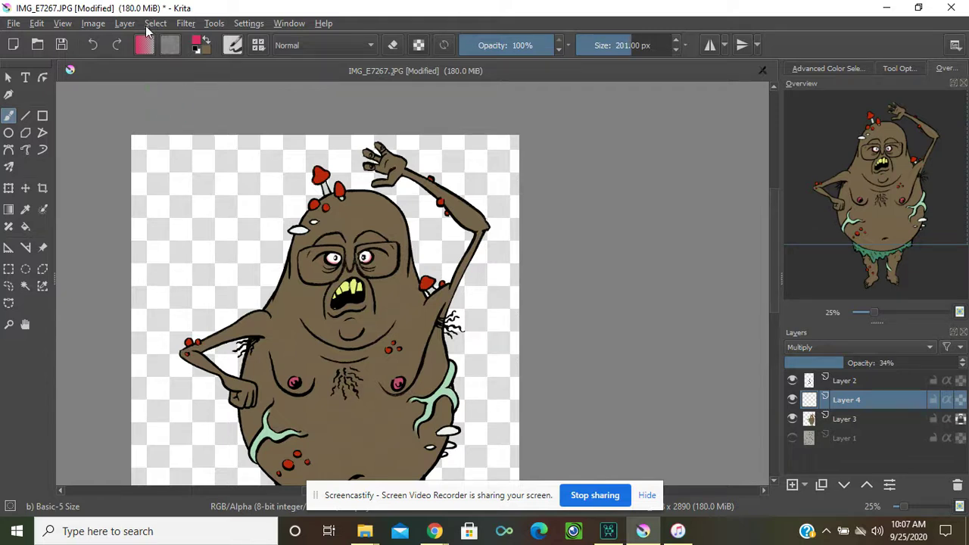
Set the foreground color to a dark muted purple, #463357
left_click(199, 44)
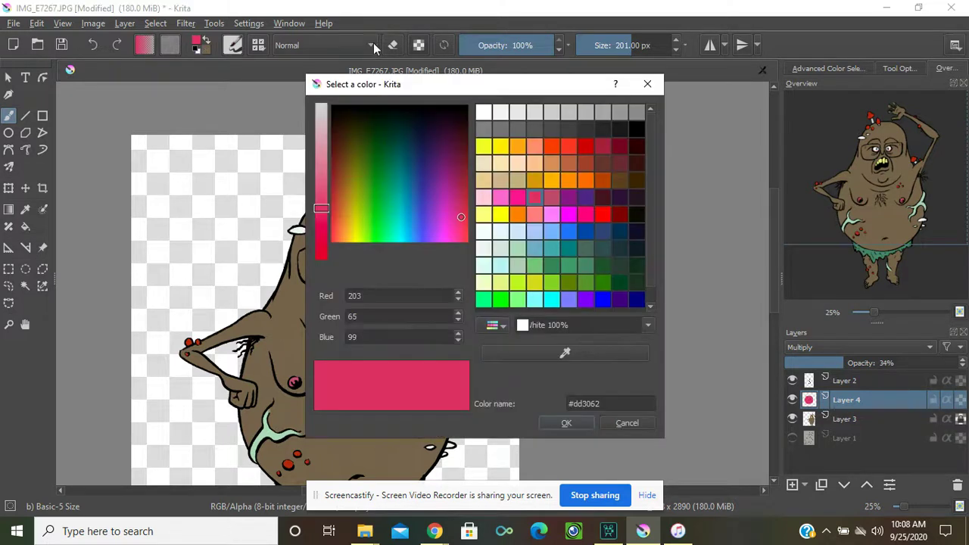
left_click_drag(408, 196, 435, 155)
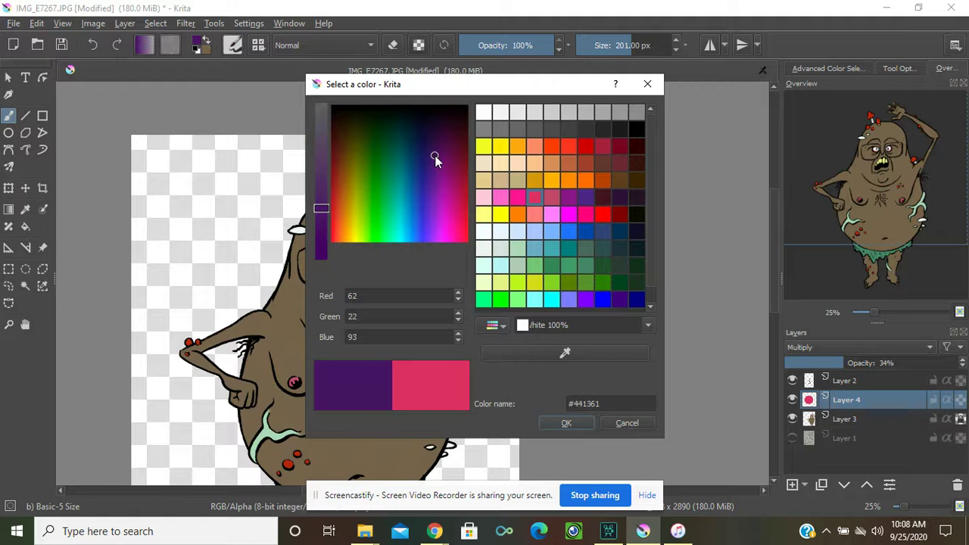
left_click_drag(321, 208, 322, 162)
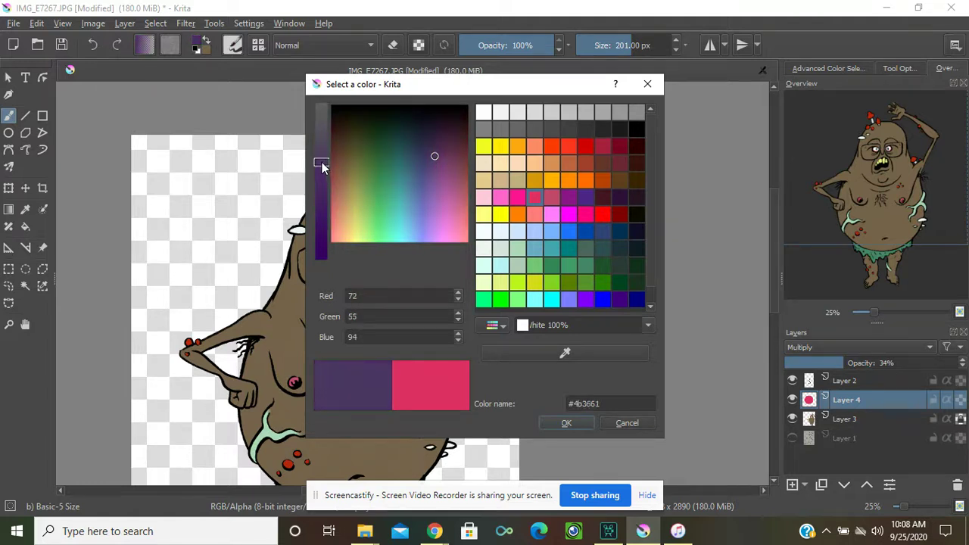
left_click_drag(432, 156, 432, 150)
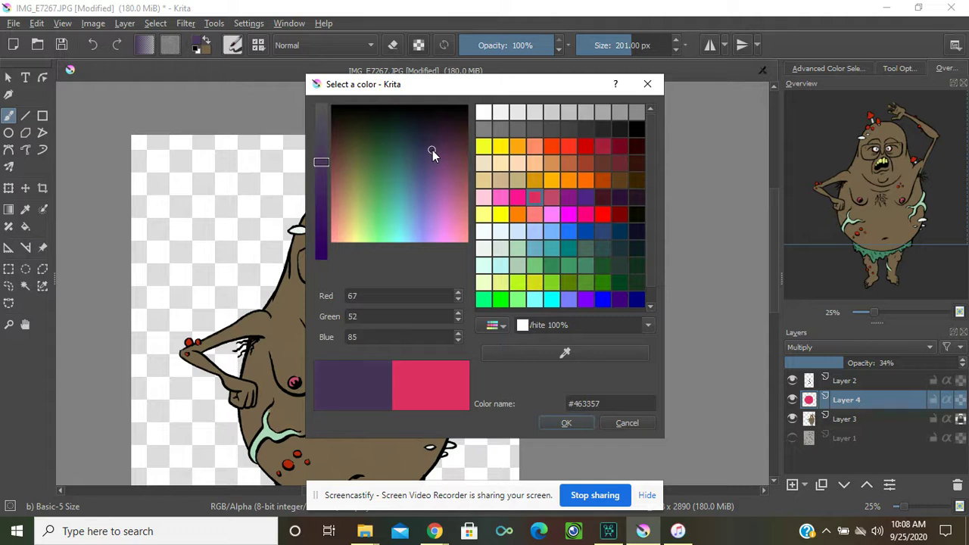
left_click(561, 422)
Restore the figure's selection after undoing the stroke outside it, and paint shadow down the left side of the head, torso and belly
mouse_move(318, 191)
left_mouse_down()
mouse_move(292, 234)
mouse_move(274, 306)
mouse_move(189, 352)
mouse_move(186, 361)
mouse_move(252, 393)
mouse_move(263, 318)
mouse_move(235, 430)
mouse_move(246, 463)
mouse_move(246, 410)
left_mouse_up()
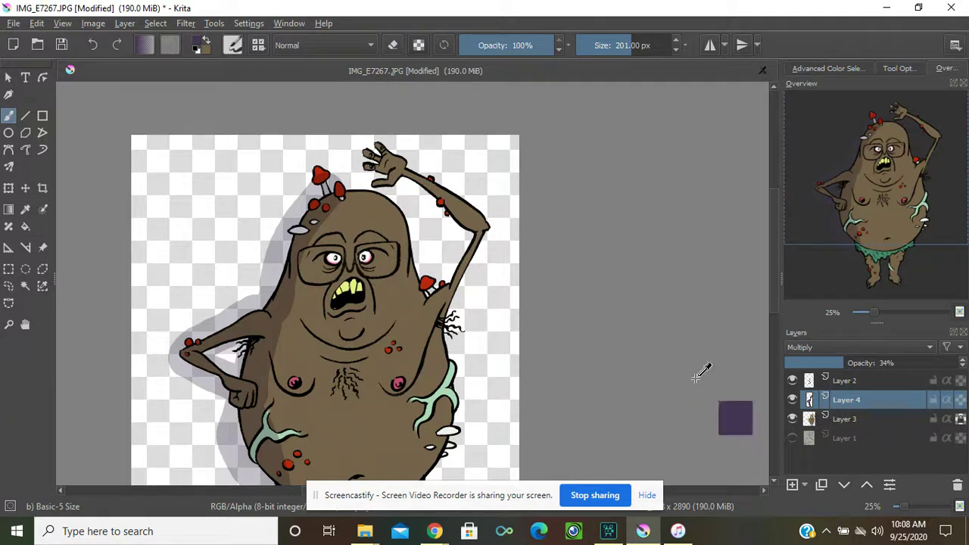
key("ctrl+z")
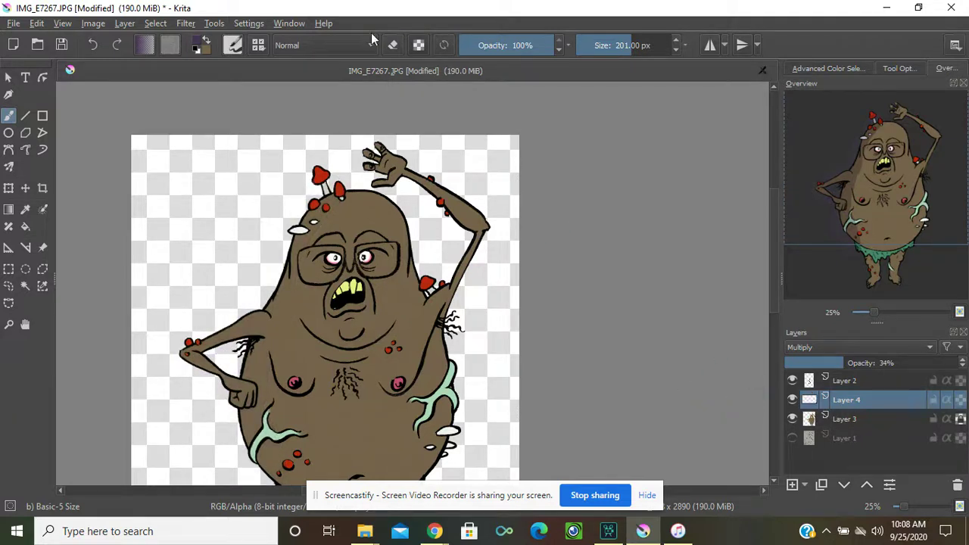
left_click(155, 23)
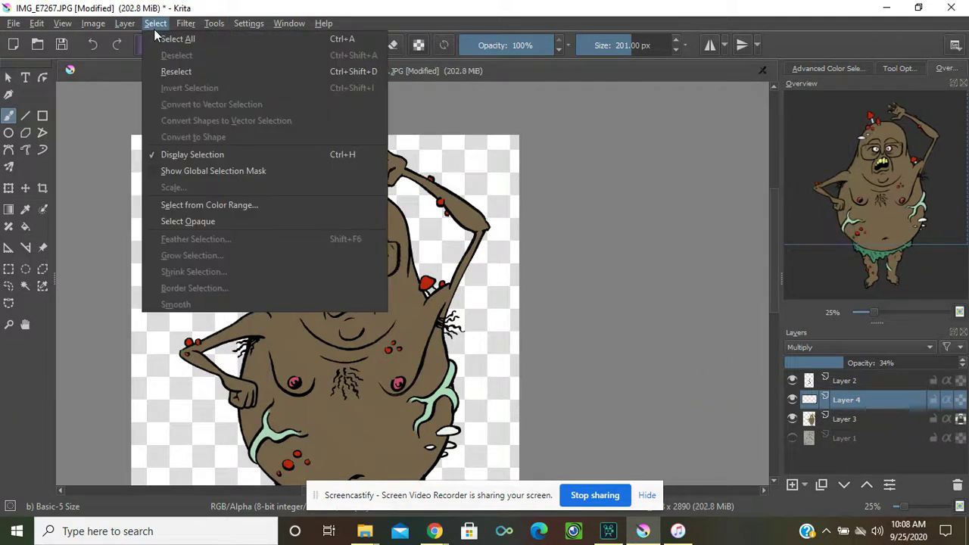
left_click(175, 71)
mouse_move(290, 234)
left_mouse_down()
mouse_move(261, 322)
mouse_move(256, 454)
left_mouse_up()
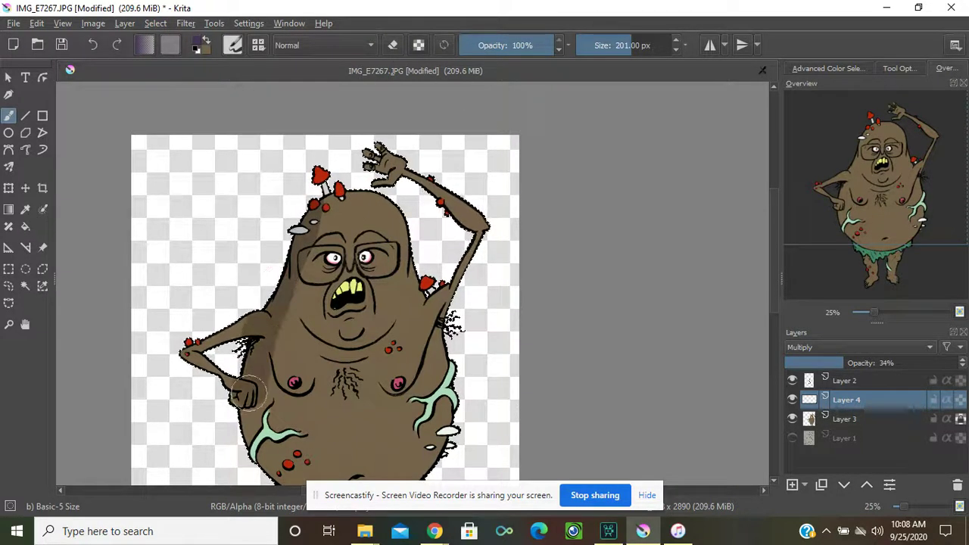
mouse_move(256, 455)
left_mouse_down()
mouse_move(299, 473)
mouse_move(257, 466)
mouse_move(261, 473)
left_mouse_up()
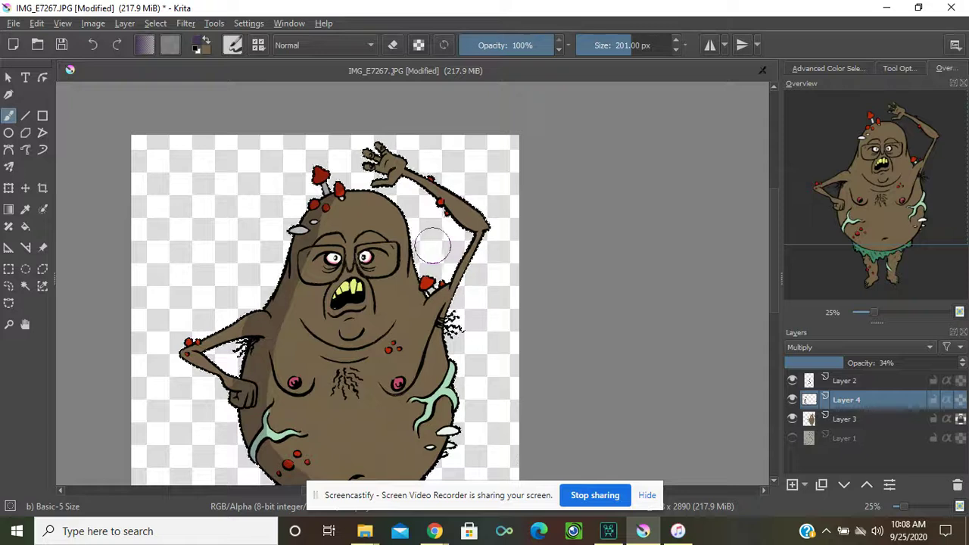
Shade the underside of the belly and the skirt, then the legs with the brush reduced to 96 px
left_click_drag(857, 189, 849, 232)
mouse_move(307, 335)
left_mouse_down()
mouse_move(350, 331)
mouse_move(403, 348)
left_mouse_up()
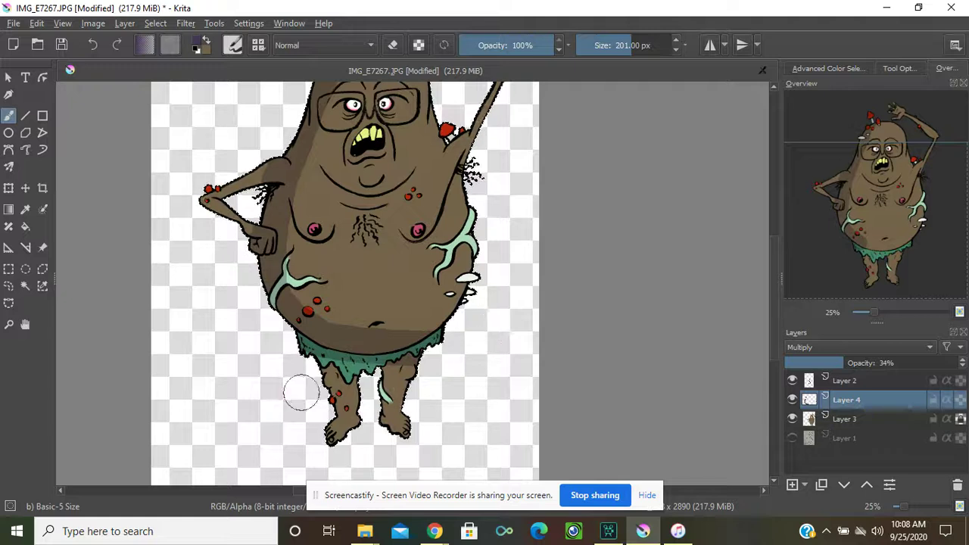
left_click_drag(300, 391, 300, 391)
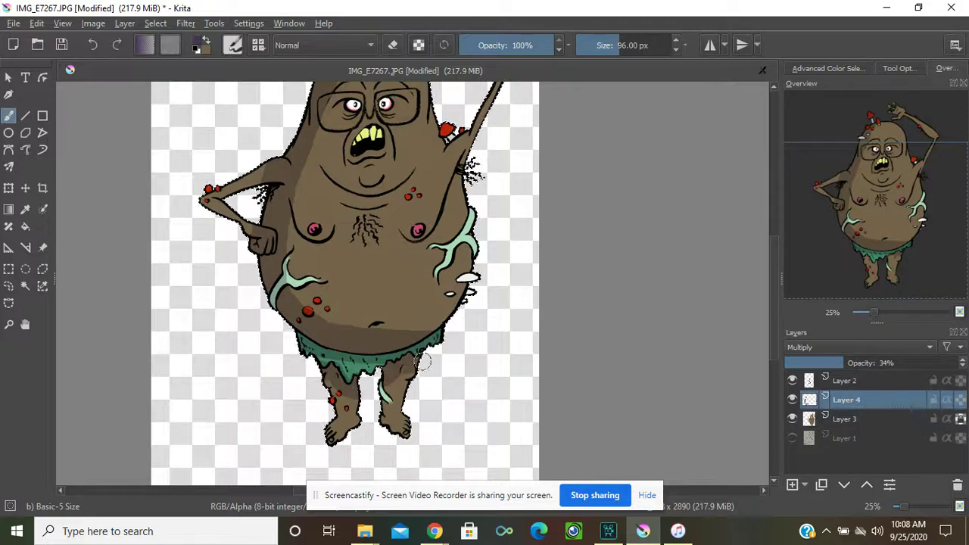
left_click_drag(323, 392, 331, 429)
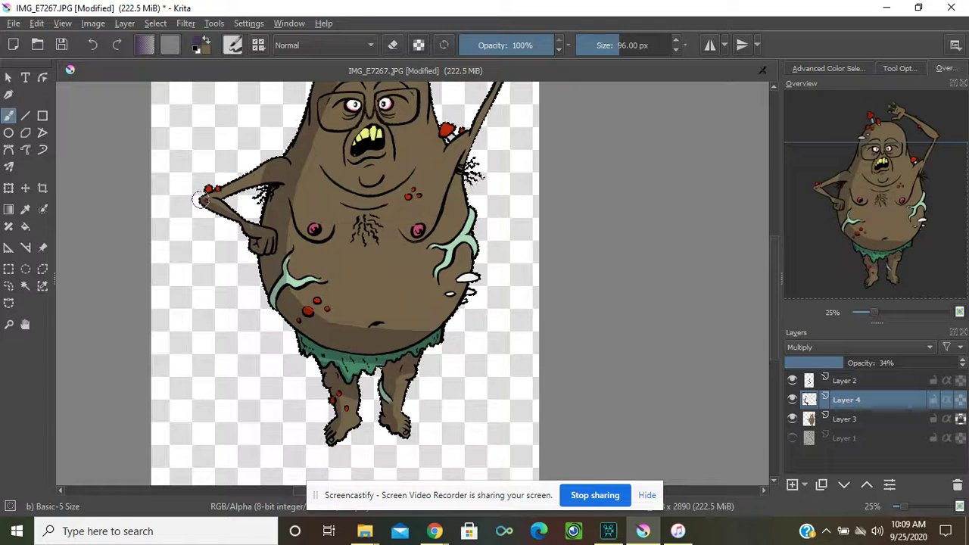
Shade the bent arm, undo the last stroke, and erase excess shadow around the fist with a 55 px eraser
left_click_drag(227, 177, 270, 165)
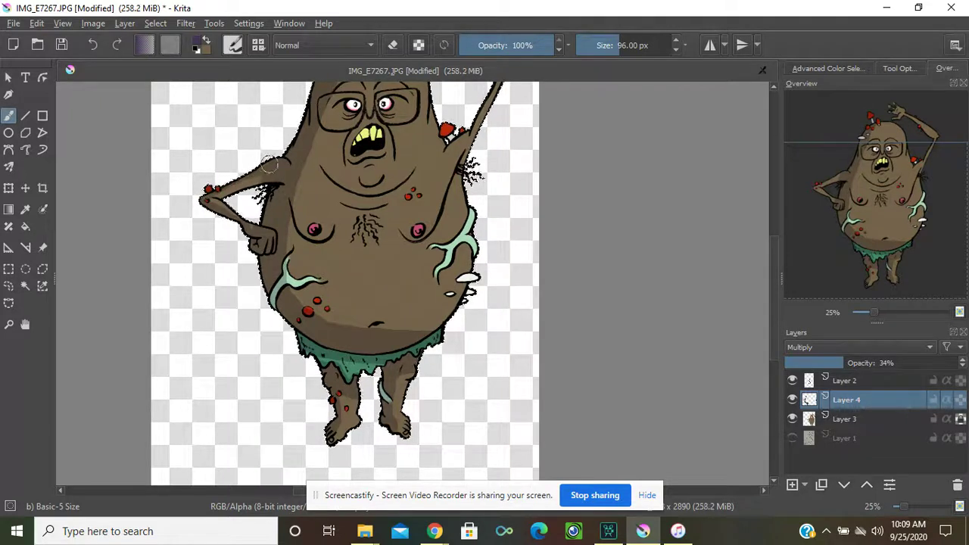
key("e")
key("ctrl+z")
key("bracketleft")
key("bracketleft")
key("bracketleft")
key("bracketleft")
key("bracketleft")
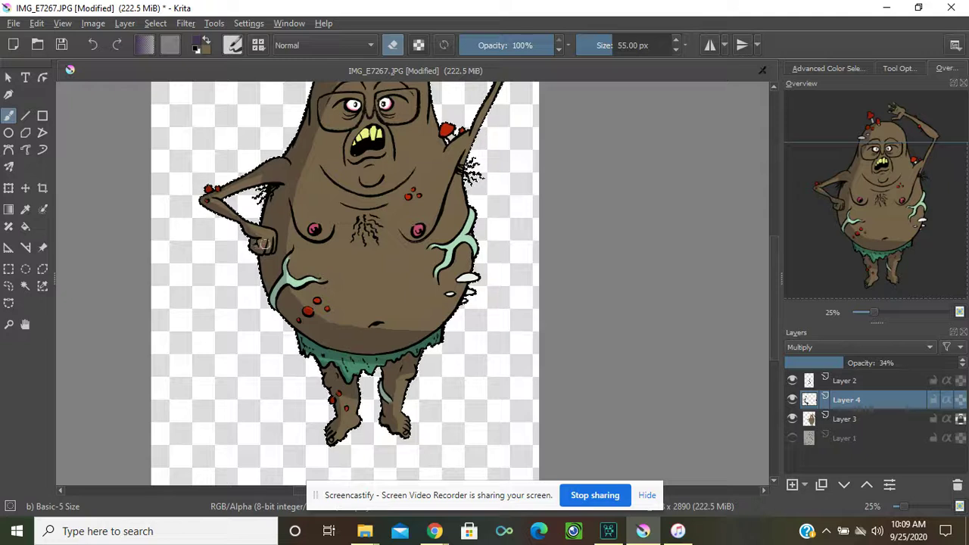
left_click_drag(263, 242, 266, 236)
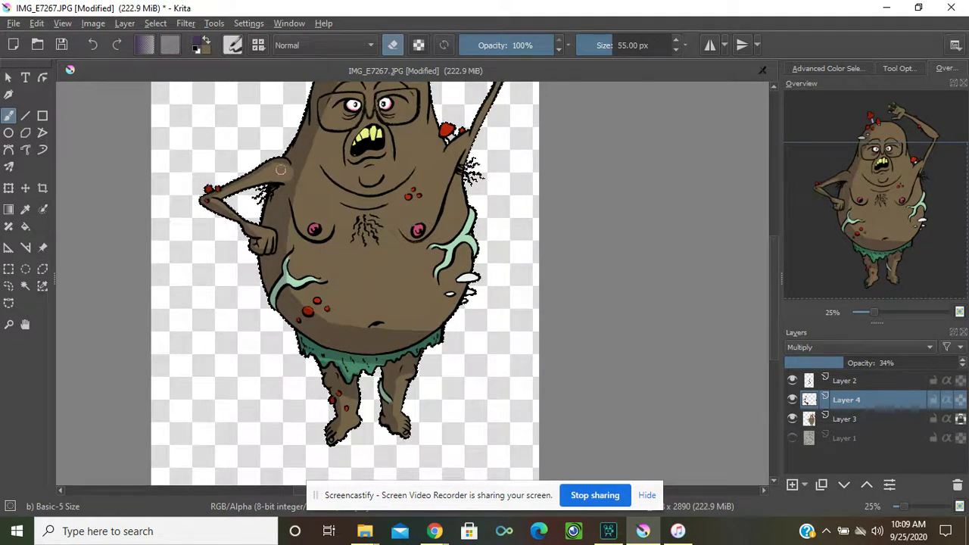
Paint shadow under the chin and jowls with the 55 px brush, undoing the erasing stroke along the jaw
key("e")
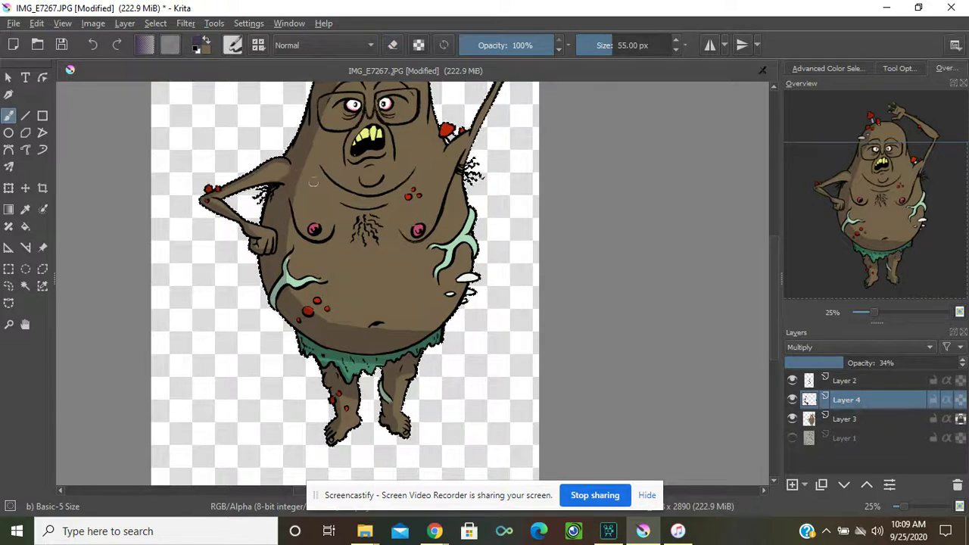
mouse_move(325, 168)
left_mouse_down()
mouse_move(344, 187)
mouse_move(377, 196)
mouse_move(410, 169)
left_mouse_up()
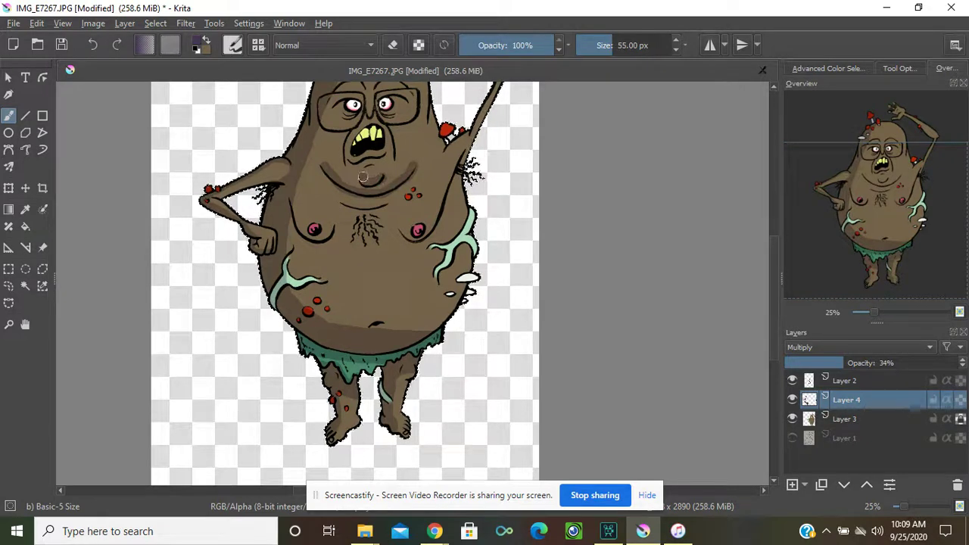
key("e")
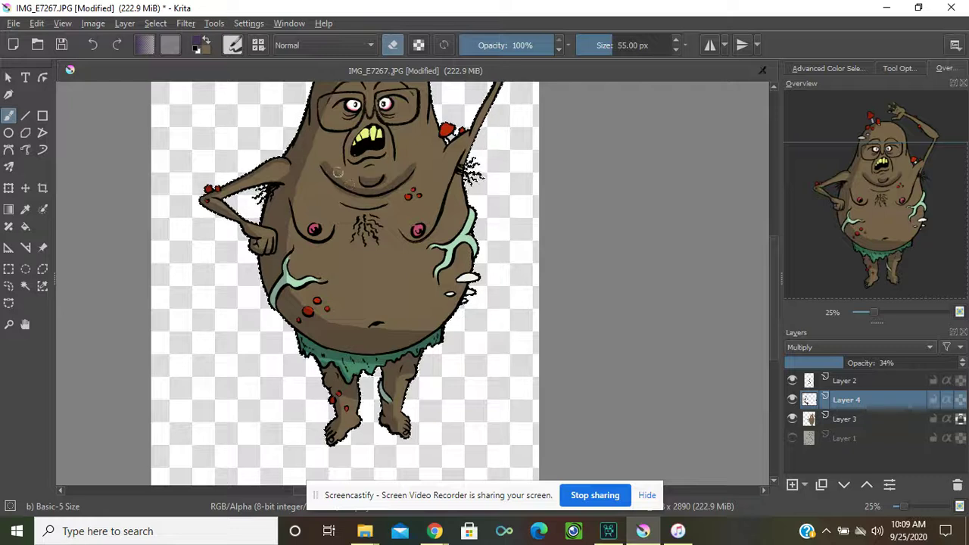
left_click_drag(343, 176, 322, 158)
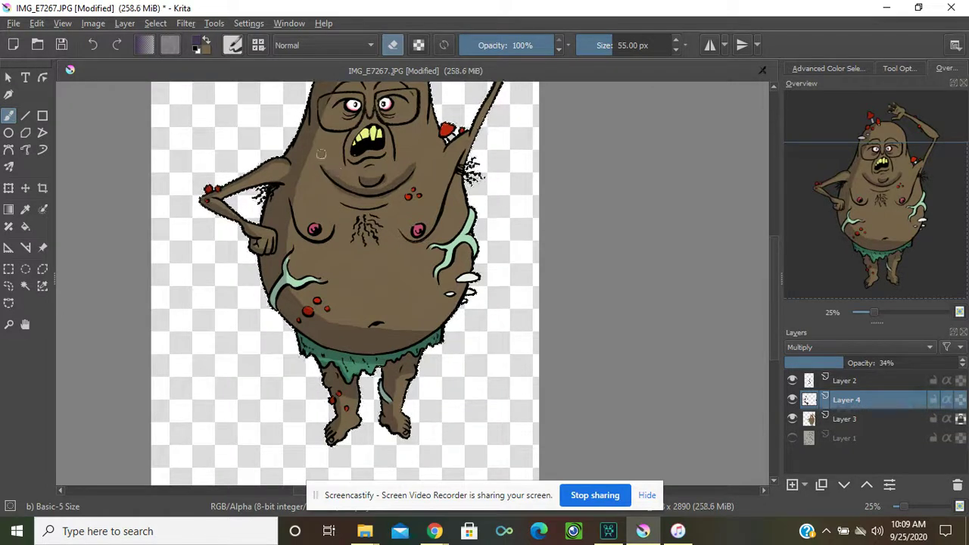
key("ctrl+z")
key("e")
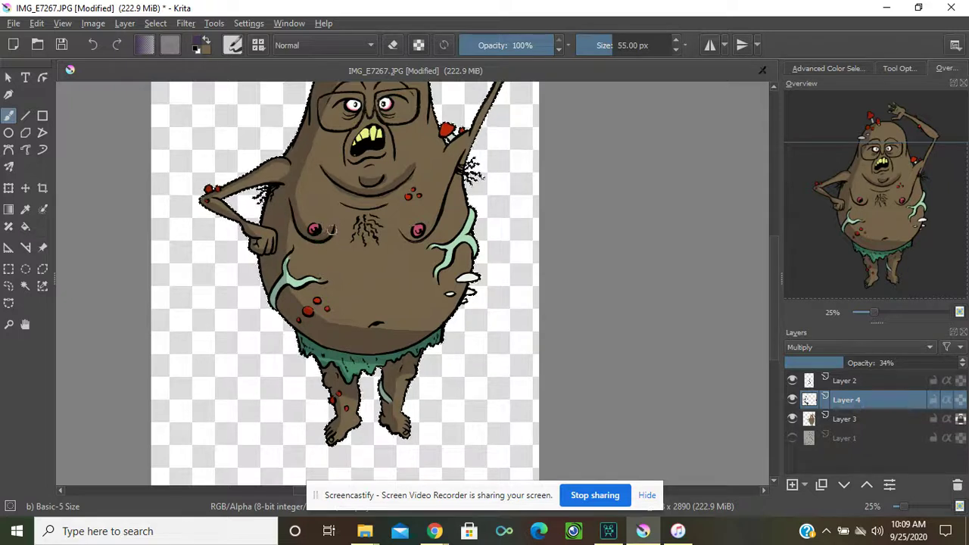
Shade beneath the chest and the white fungi on the creature's side, undoing the last stroke
mouse_move(423, 240)
left_mouse_down()
mouse_move(401, 231)
mouse_move(416, 241)
mouse_move(433, 226)
left_mouse_up()
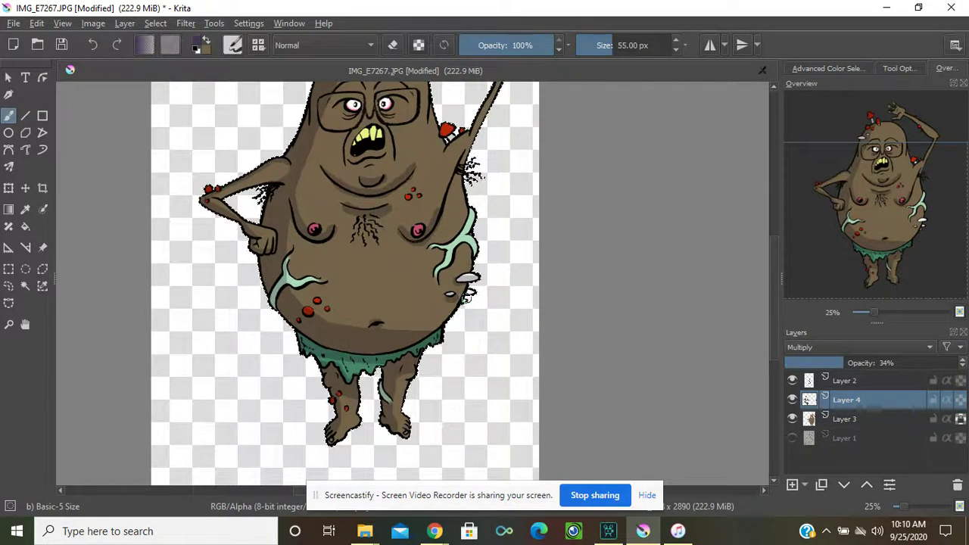
left_click_drag(479, 296, 463, 298)
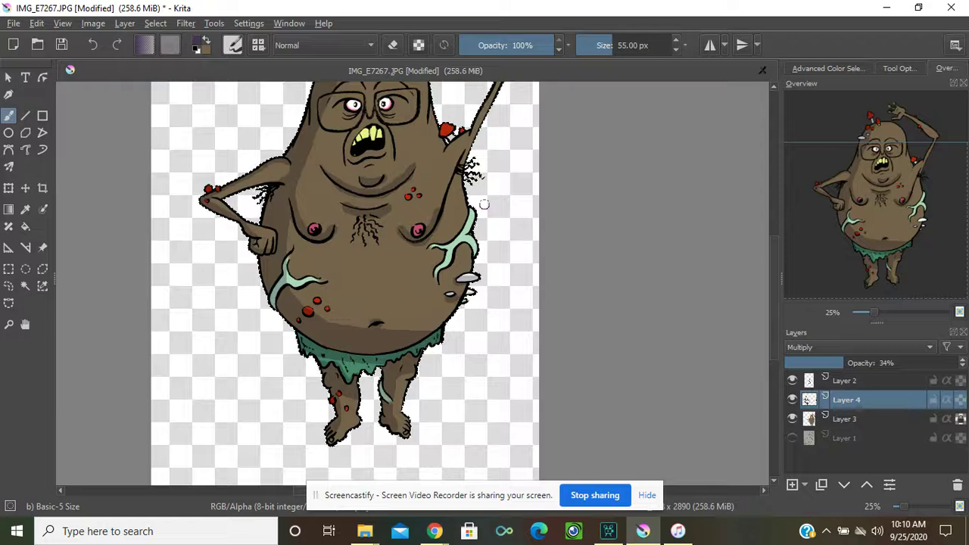
key("ctrl+z")
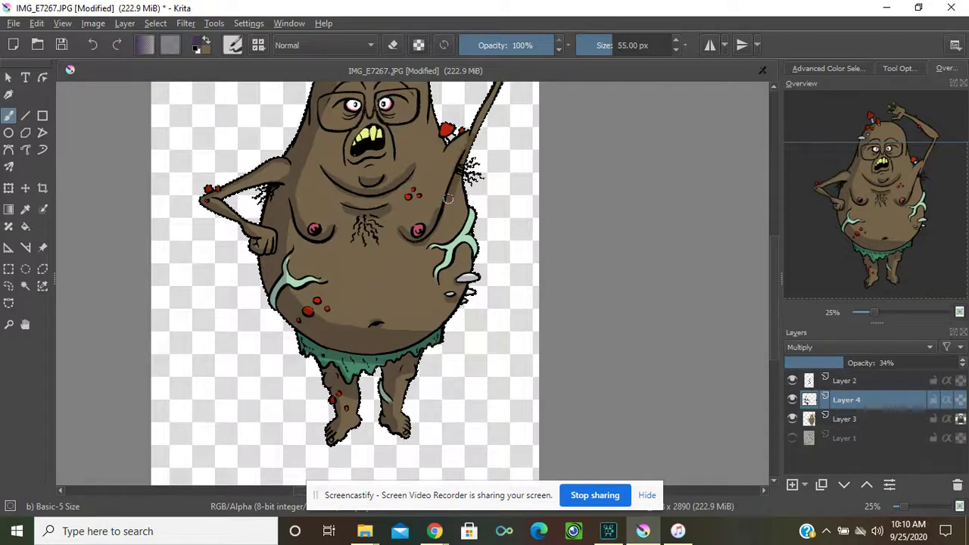
Shade the eyes and the sockets behind the glasses, undoing the last dab
left_click_drag(920, 150, 912, 119)
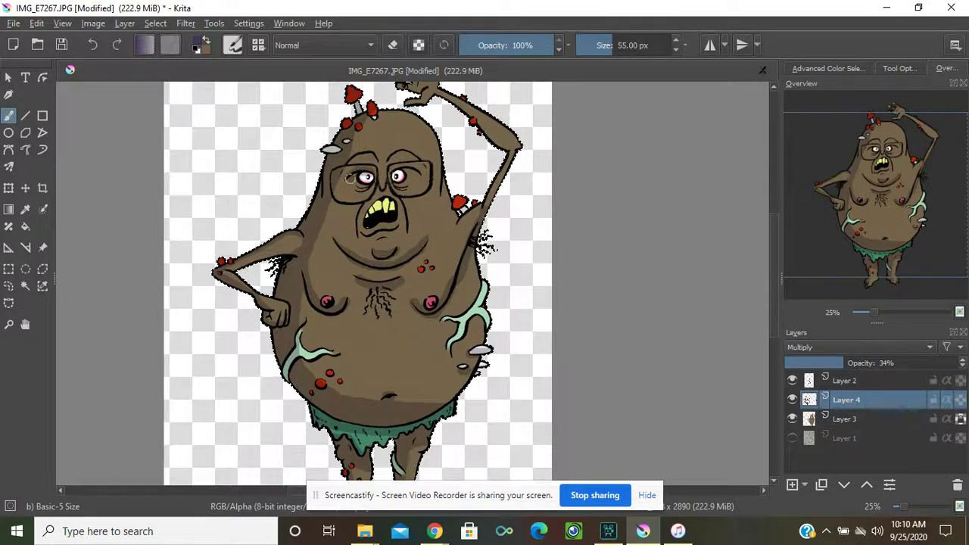
left_click(396, 176)
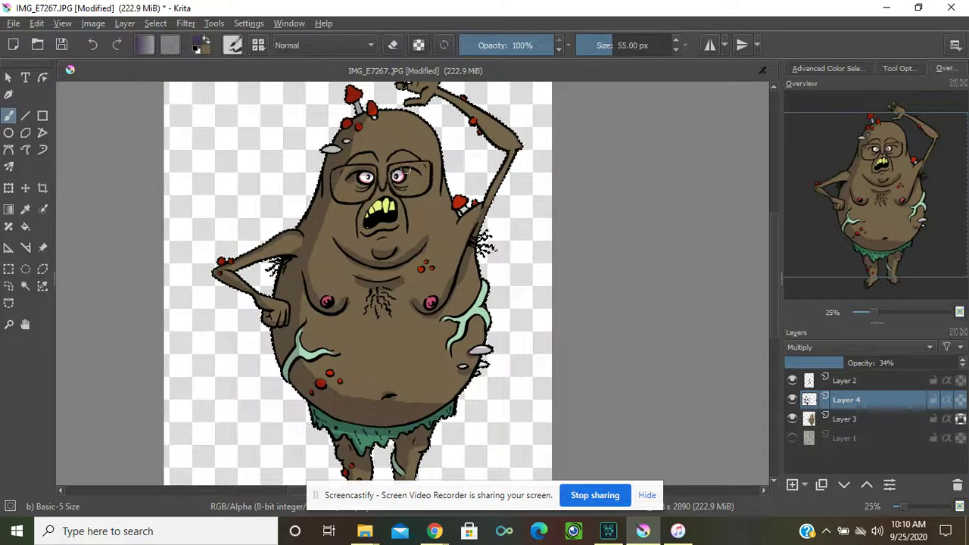
left_click(408, 177)
key("ctrl+z")
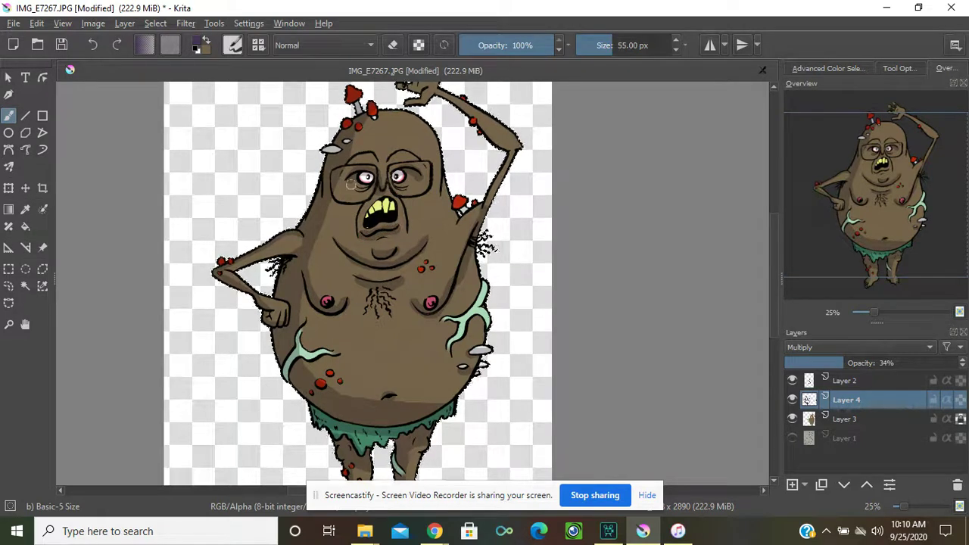
Erase excess shading around the head's red mushrooms and the eye, undoing the misplaced erasure
key("e")
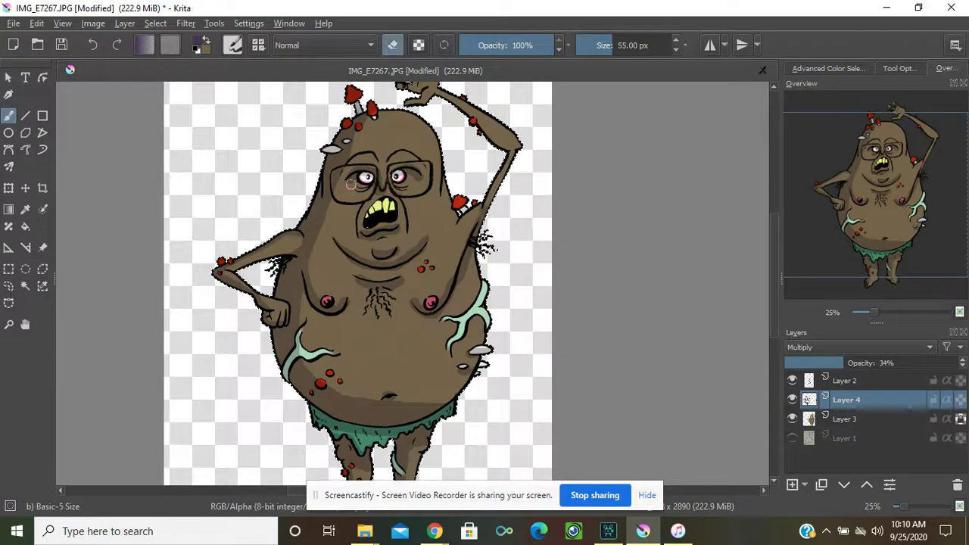
left_click(373, 99)
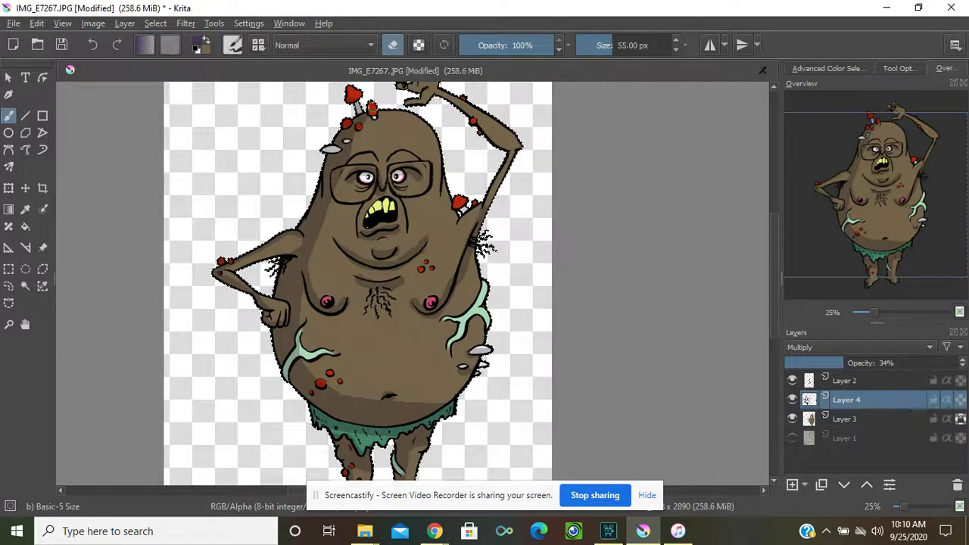
key("ctrl+z")
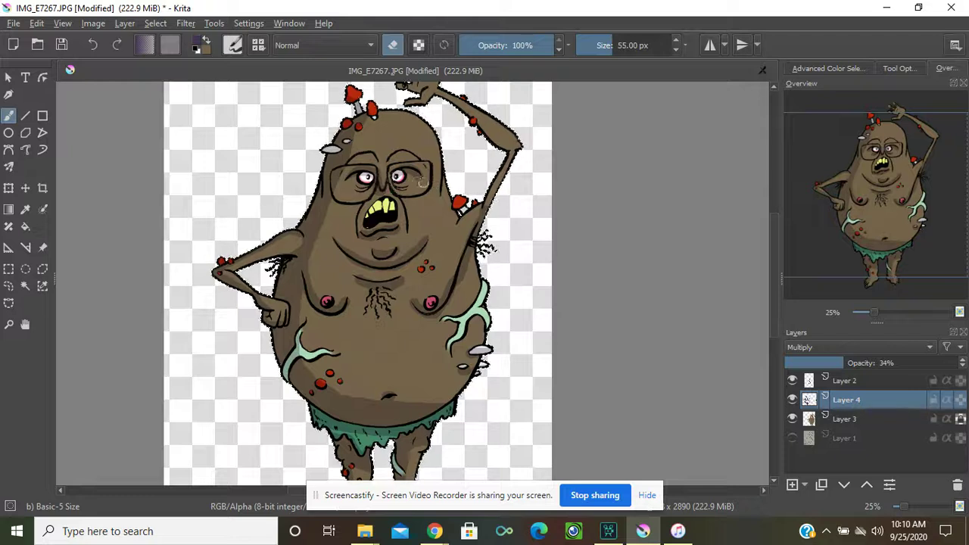
left_click(409, 180)
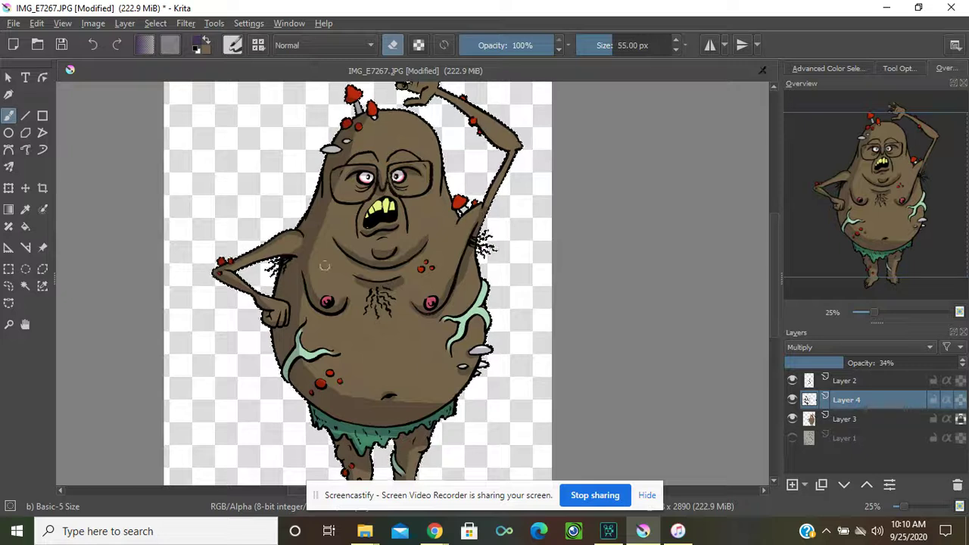
Paint shadow around the armpit and the raised arm, reducing the brush to 35 px and undoing the last stroke
key("e")
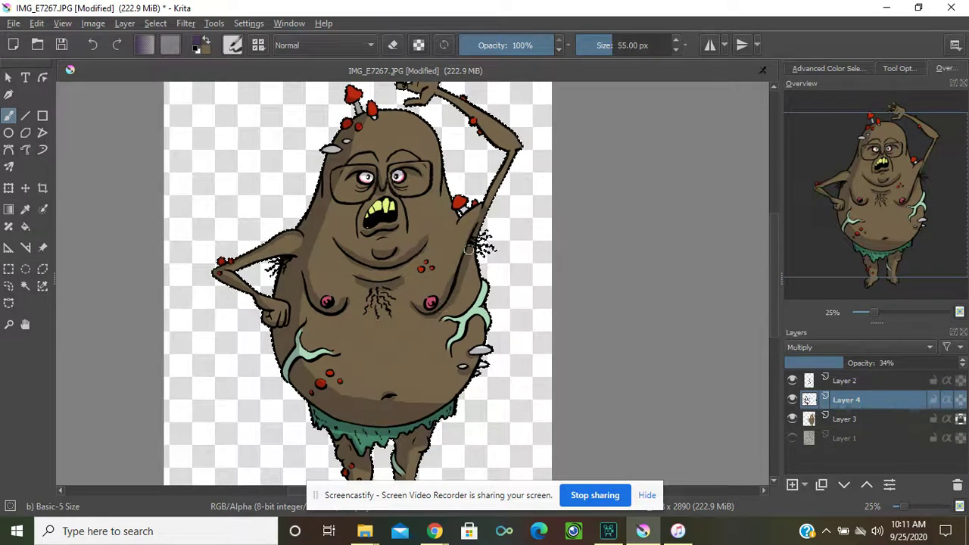
left_click_drag(484, 235, 494, 250)
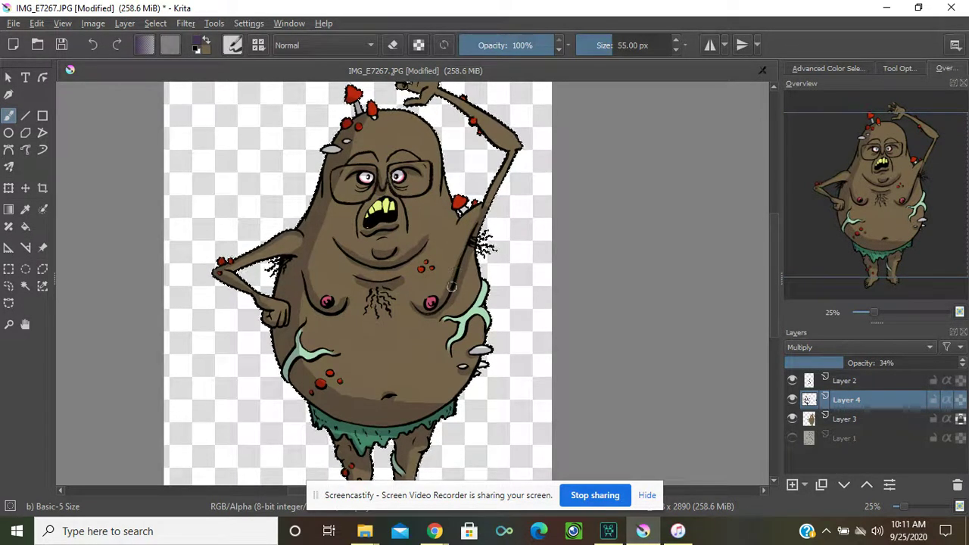
key("bracketleft")
key("bracketleft")
key("bracketleft")
key("ctrl+z")
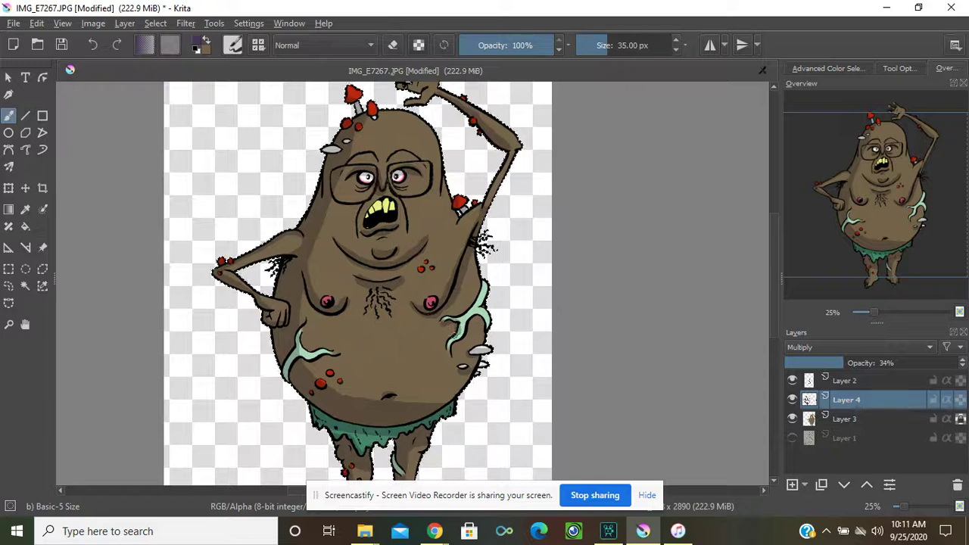
Touch up the shadow beside the raised arm's armpit and erase excess shading along the edge of the green skirt
left_click_drag(483, 231, 488, 252)
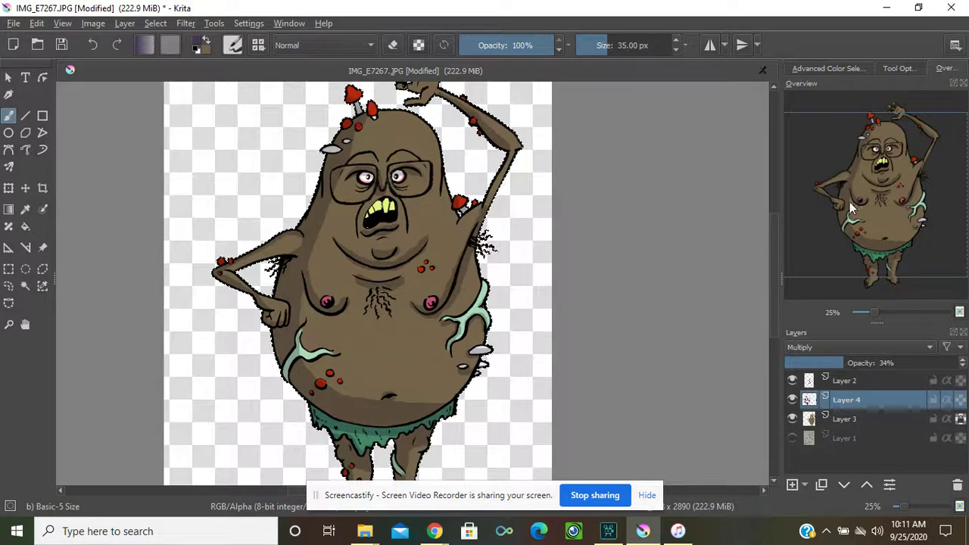
left_click_drag(852, 216, 840, 247)
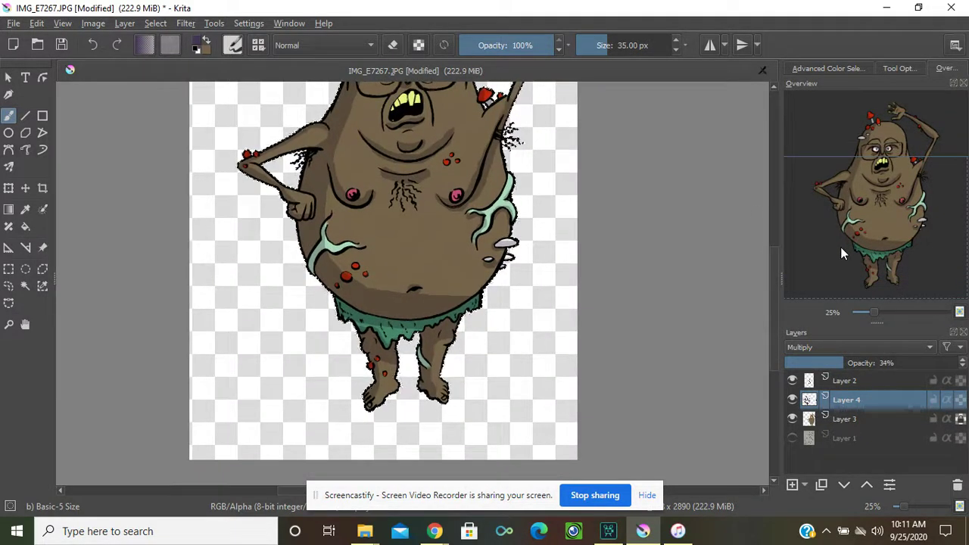
key("e")
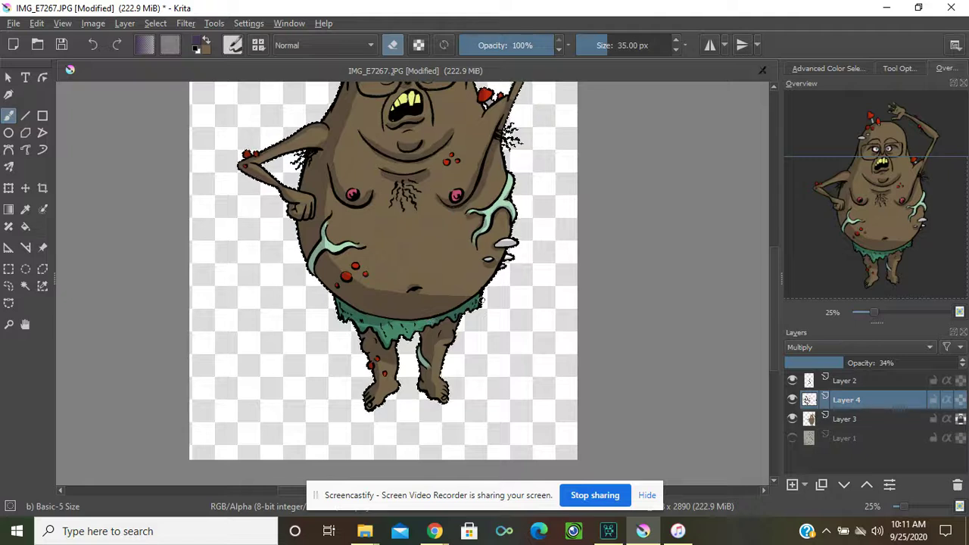
left_click_drag(482, 301, 452, 319)
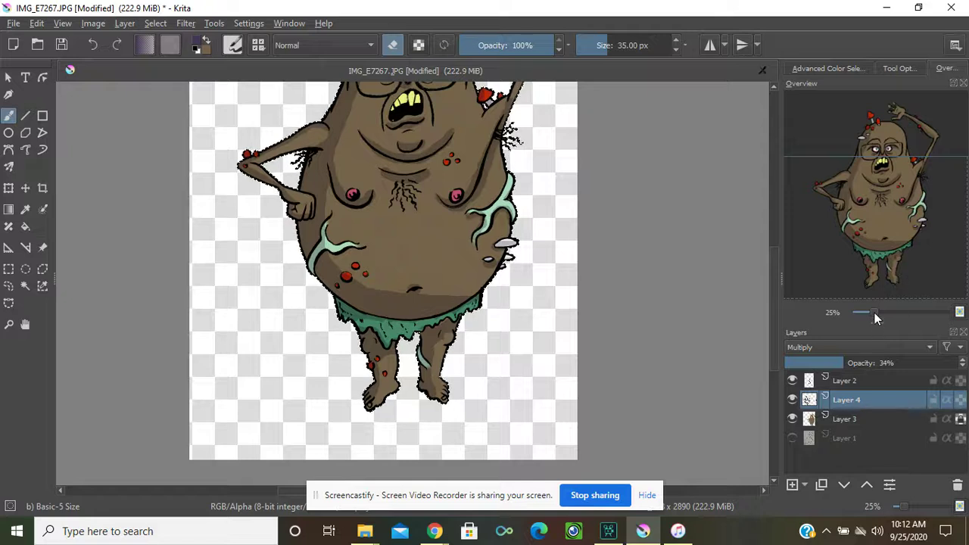
Remove the active selection around the whole figure
left_click_drag(874, 313, 870, 313)
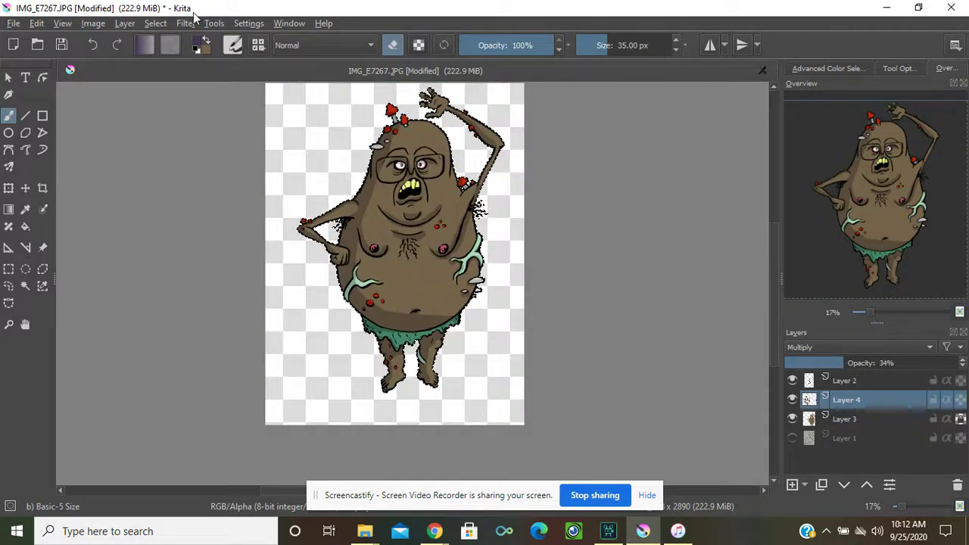
left_click(157, 23)
left_click(177, 57)
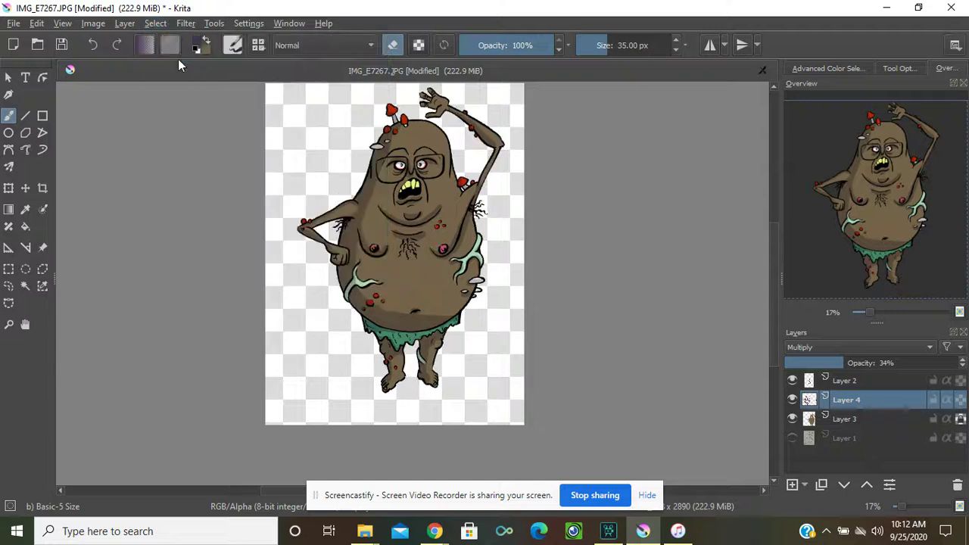
Hide Layer 2, Layer 4 and Layer 3, and add a new paint layer directly above Layer 1
left_click(791, 380)
left_click(792, 399)
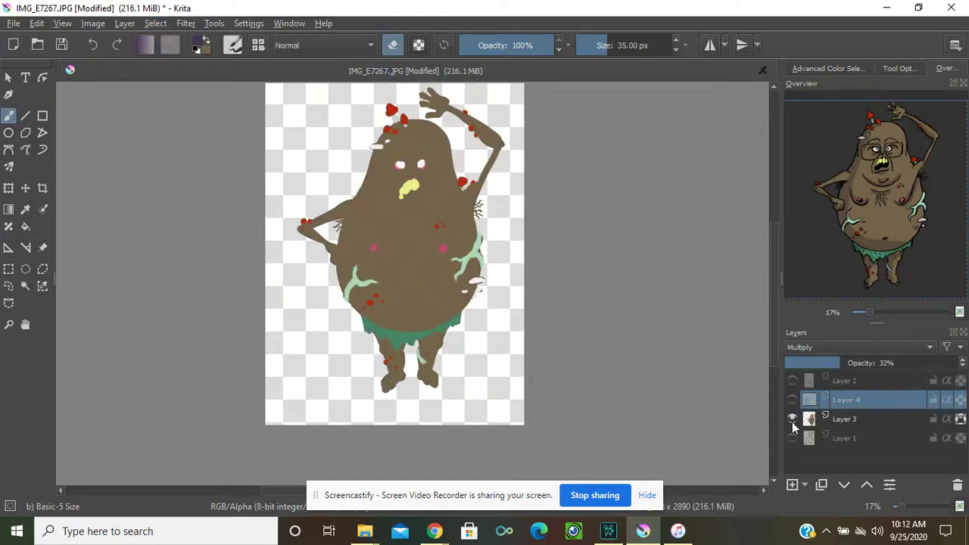
left_click(792, 419)
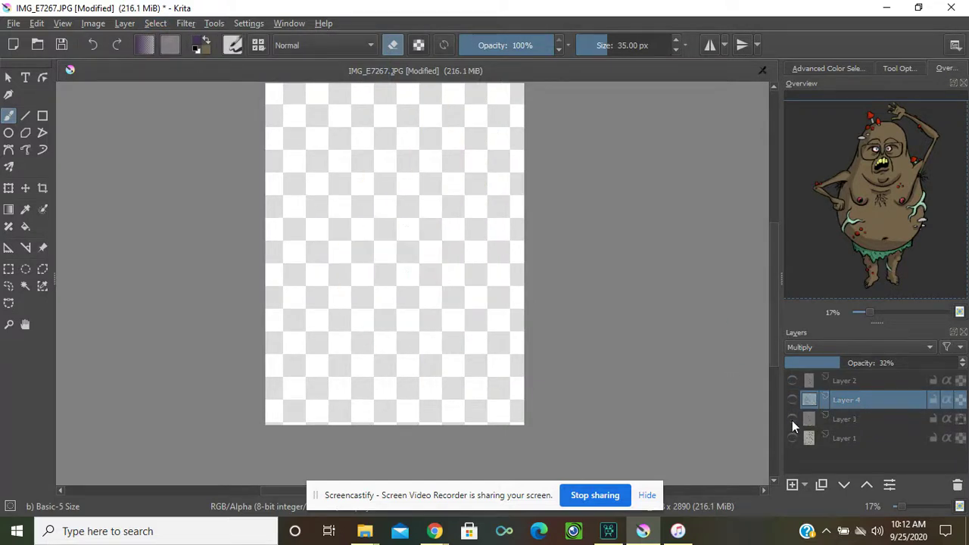
double_click(832, 436)
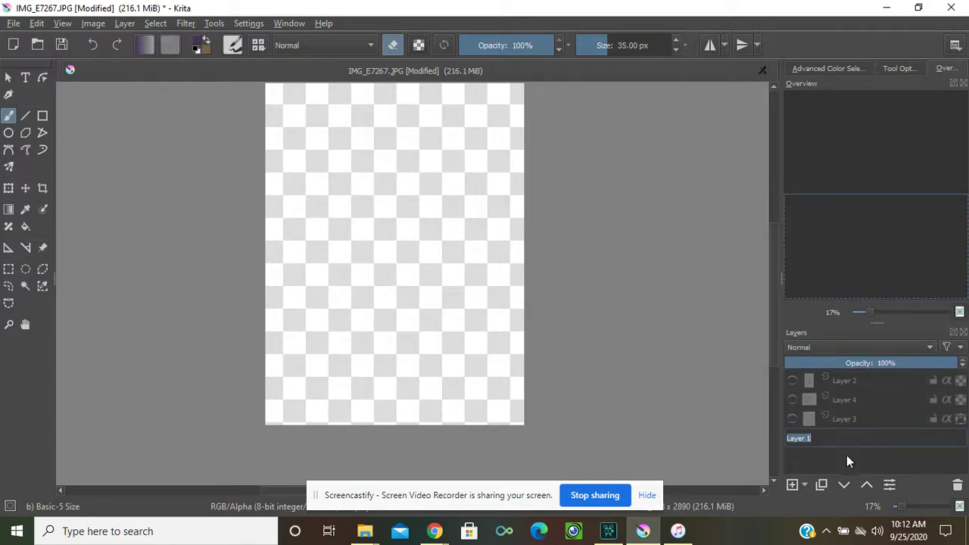
left_click(846, 455)
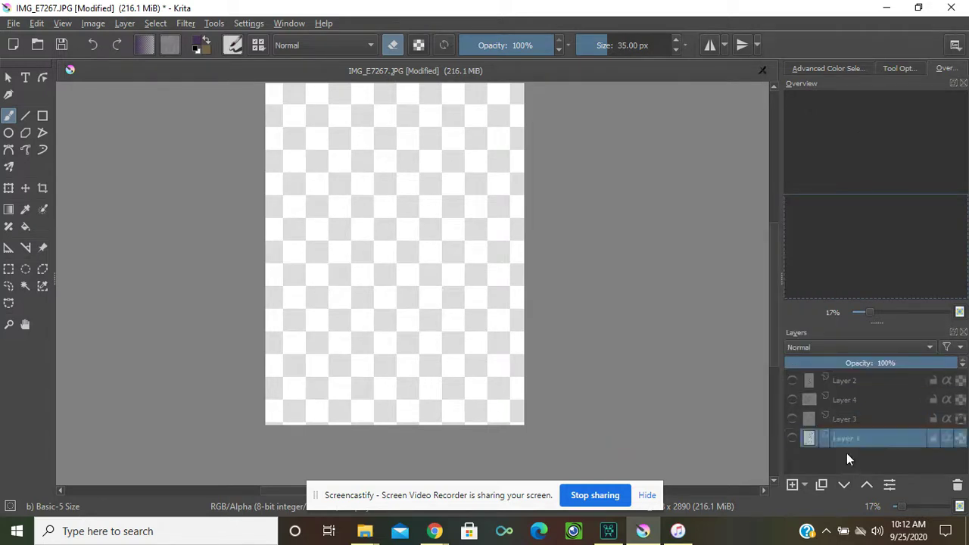
left_click(792, 485)
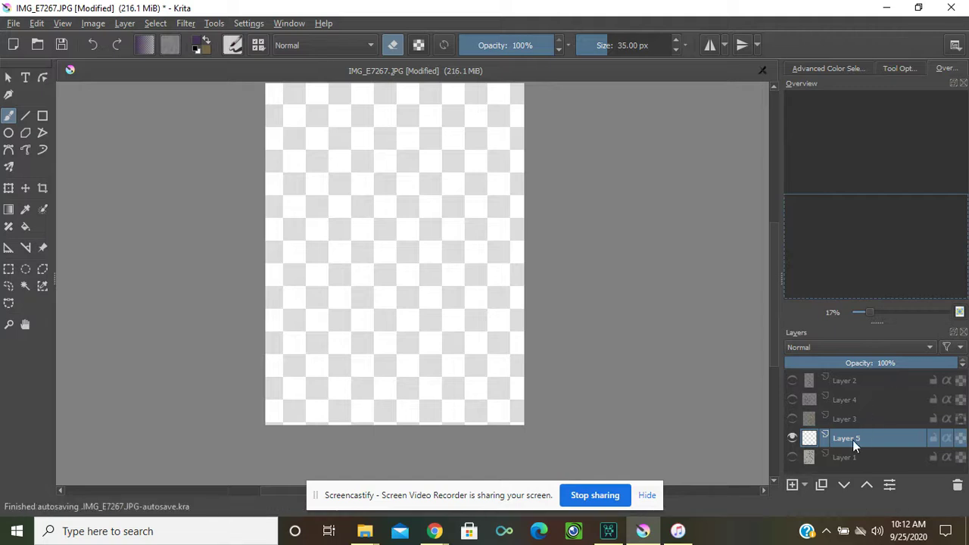
Fill the entire new layer with dark grey #4c4c4c as the background
left_click(25, 229)
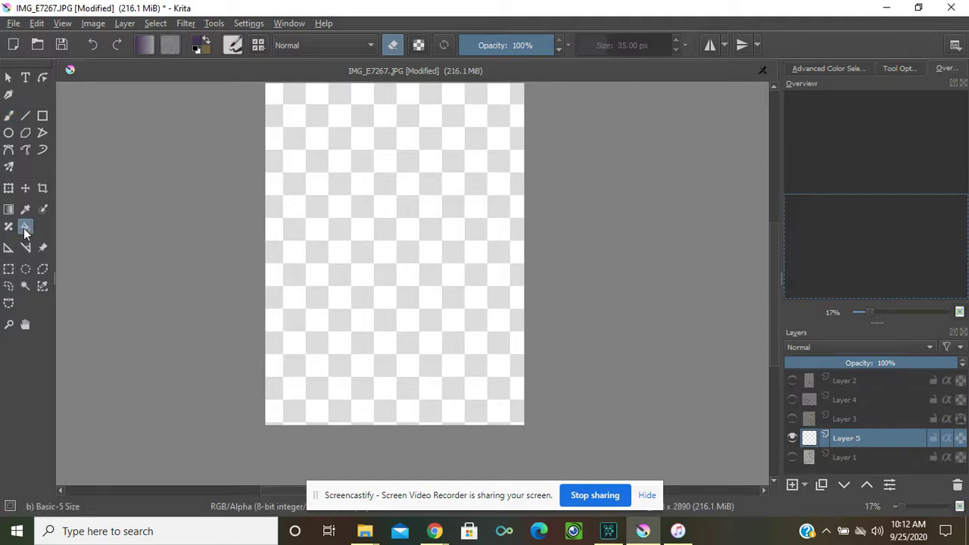
left_click(197, 44)
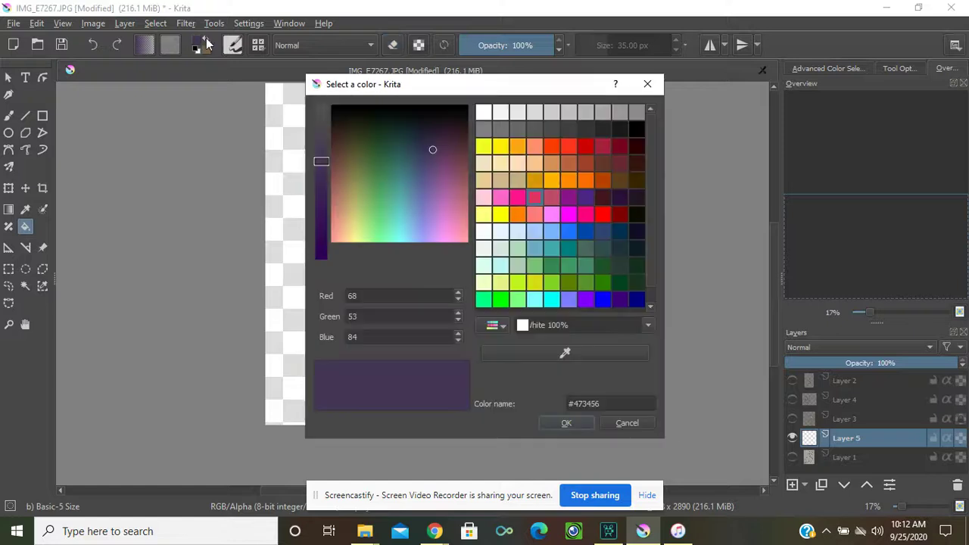
left_click(554, 129)
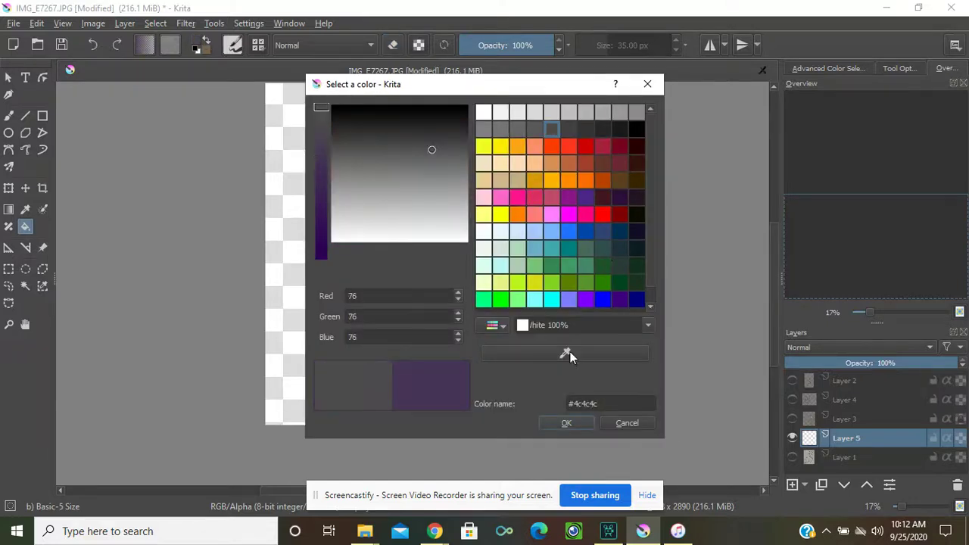
left_click(577, 423)
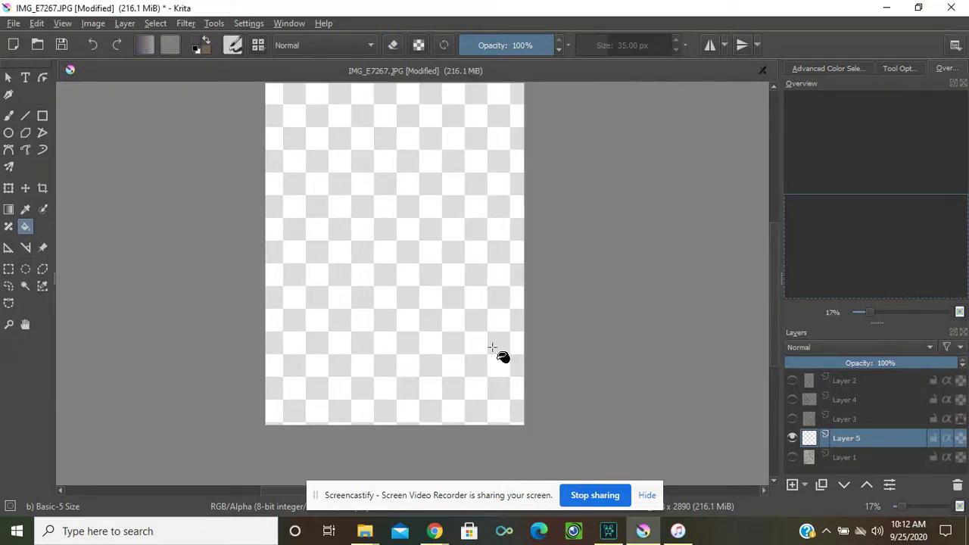
left_click(467, 299)
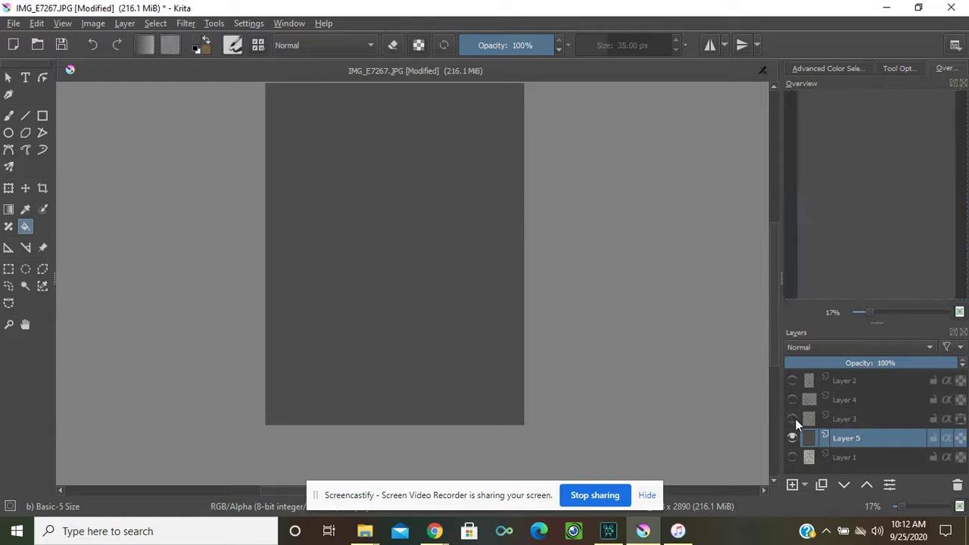
Show the color, shading and linework layers again (Layer 3, Layer 4 and Layer 2)
left_click(792, 418)
left_click(792, 399)
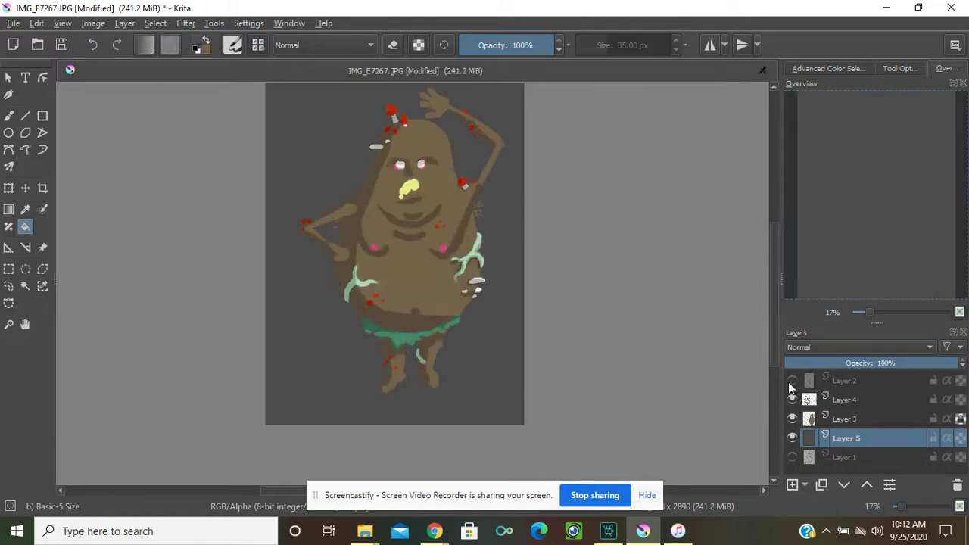
left_click(792, 381)
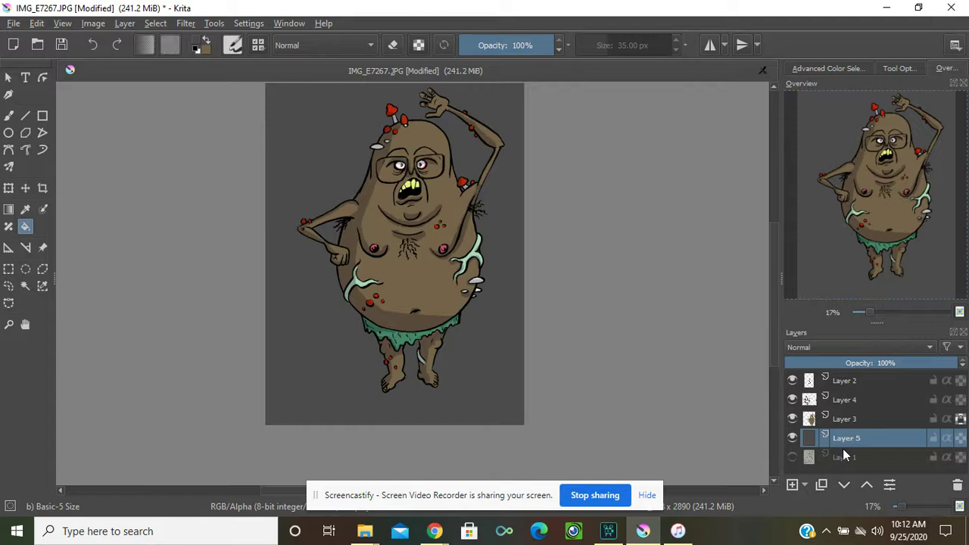
Add a layer above the grey background and paint a dark purple #371c55 ground shadow beneath the feet with a 144 px brush
left_click(791, 484)
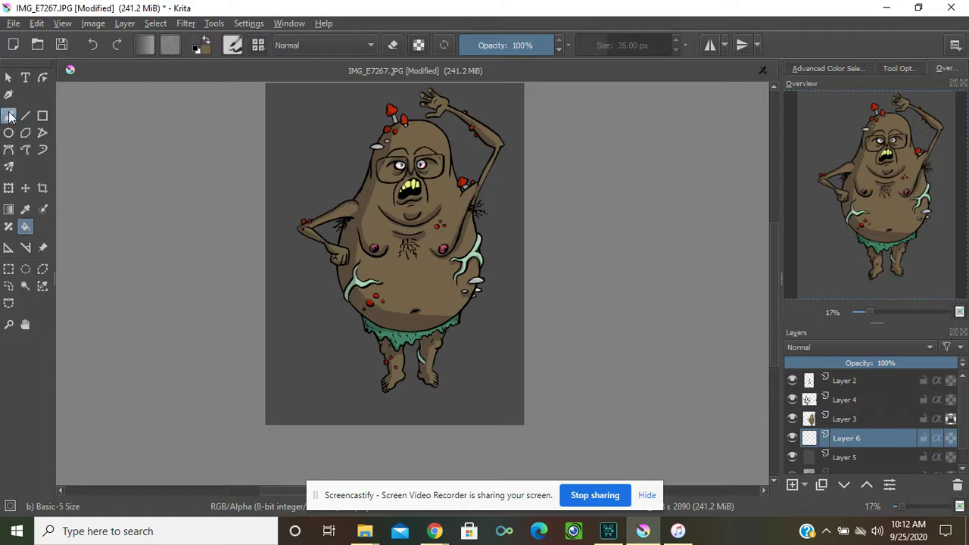
left_click(9, 118)
left_click(197, 43)
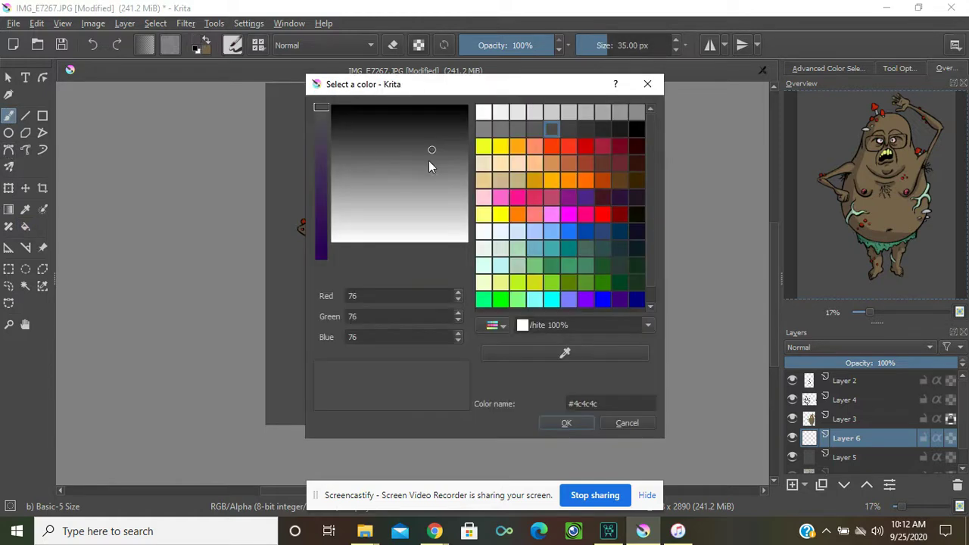
left_click_drag(323, 168, 318, 201)
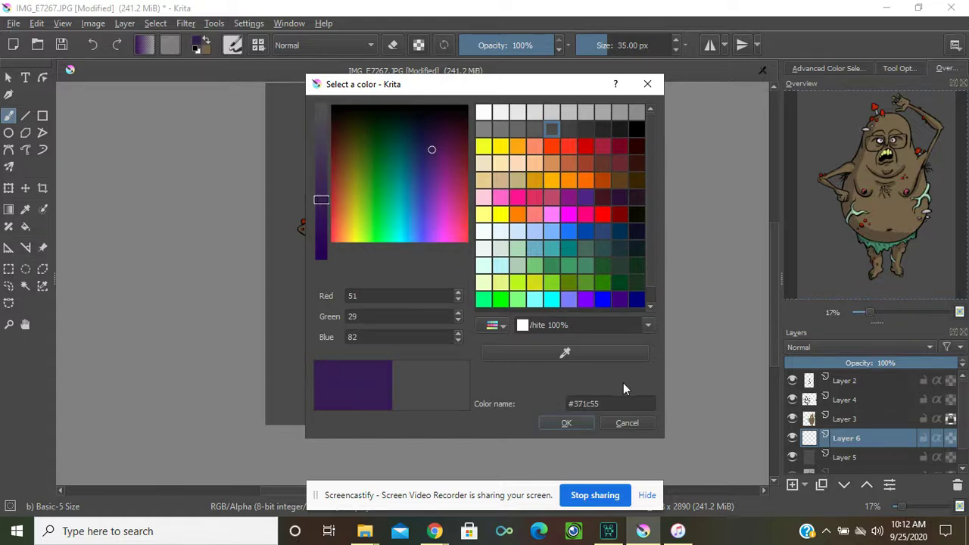
left_click(580, 422)
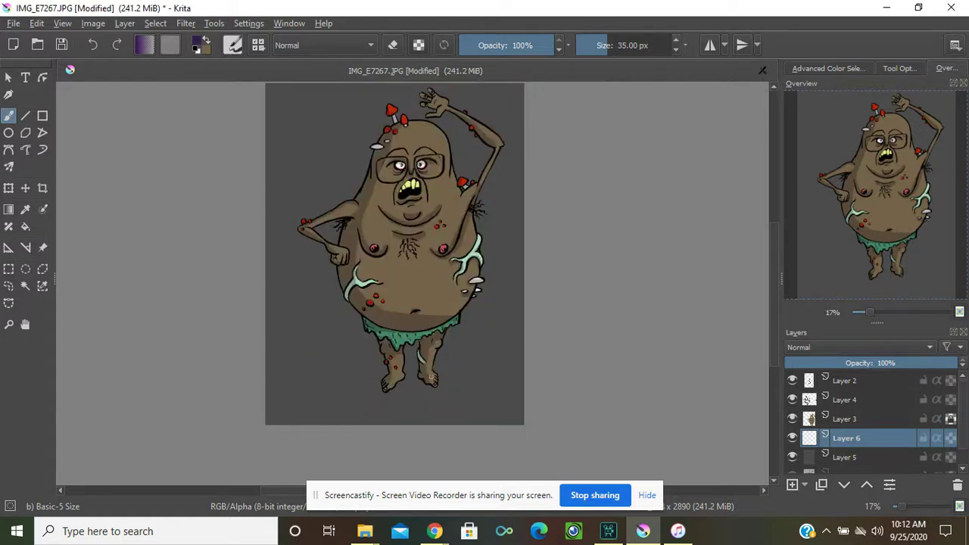
mouse_move(432, 376)
left_mouse_down()
mouse_move(454, 376)
mouse_move(360, 386)
mouse_move(471, 382)
mouse_move(370, 384)
mouse_move(414, 372)
mouse_move(417, 386)
left_mouse_up()
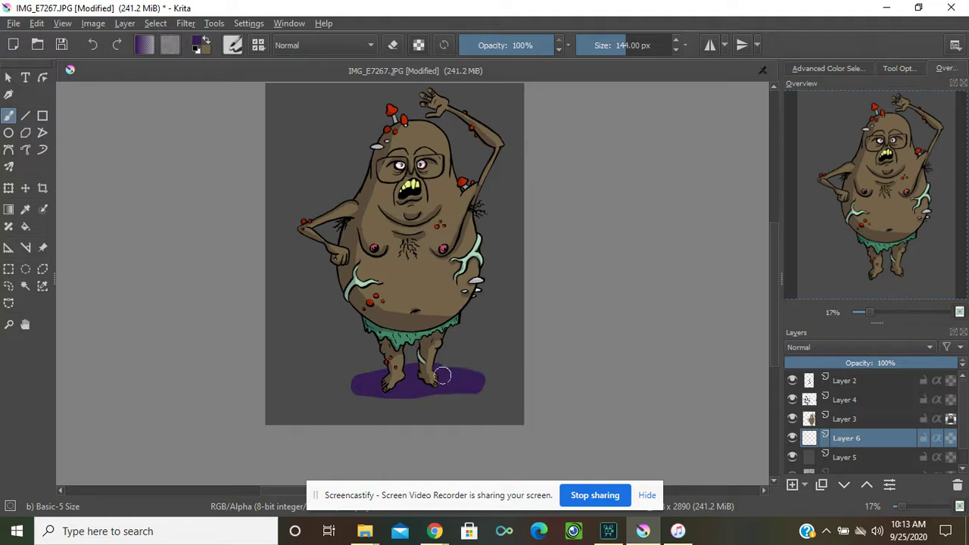
left_click_drag(465, 385, 390, 394)
Set the ground shadow layer to Multiply blending at 34% opacity
left_click(928, 345)
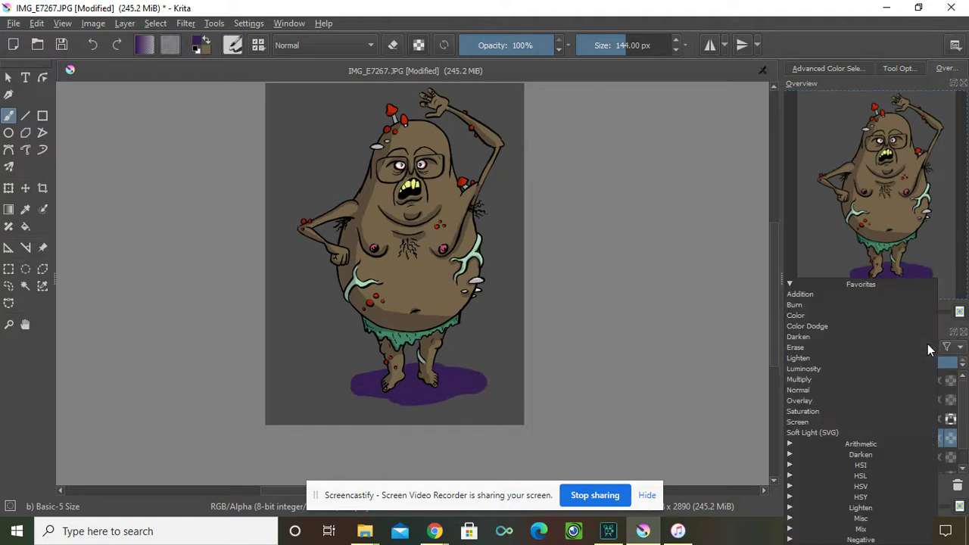
left_click(841, 378)
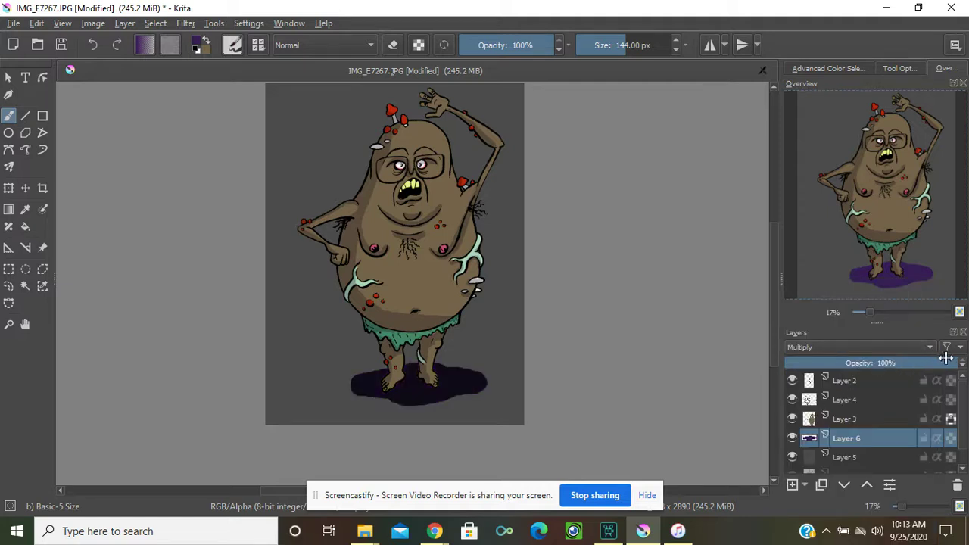
left_click_drag(956, 362, 843, 367)
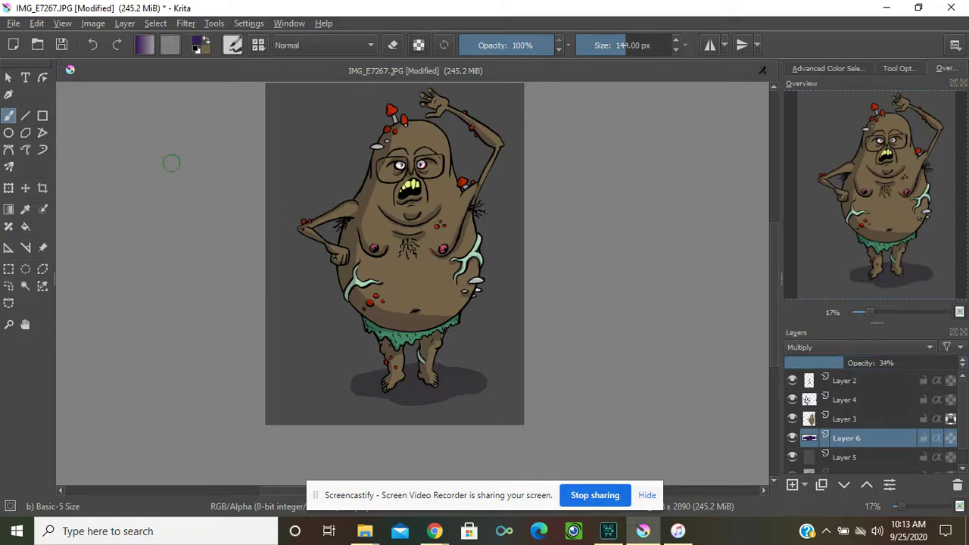
Open the Save As dialog for the finished illustration
left_click(14, 24)
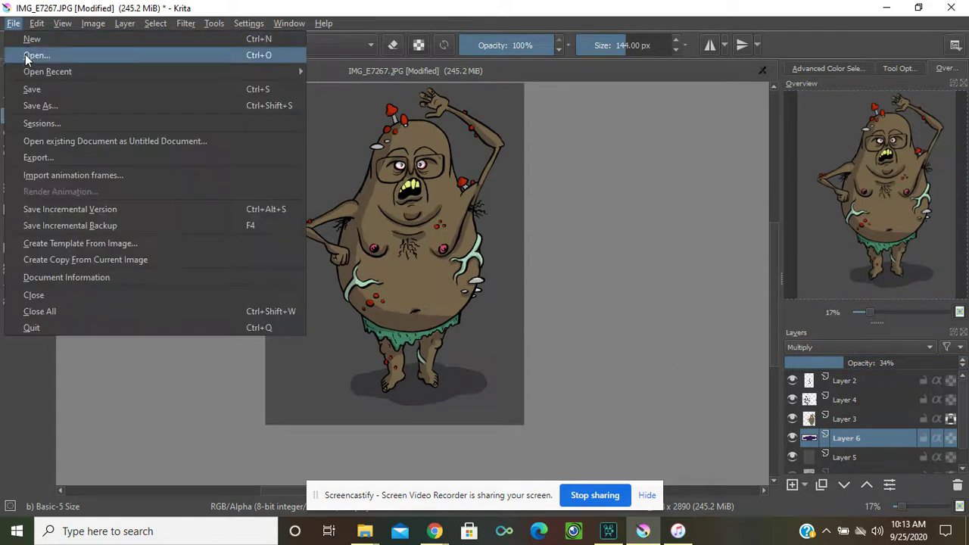
left_click(40, 105)
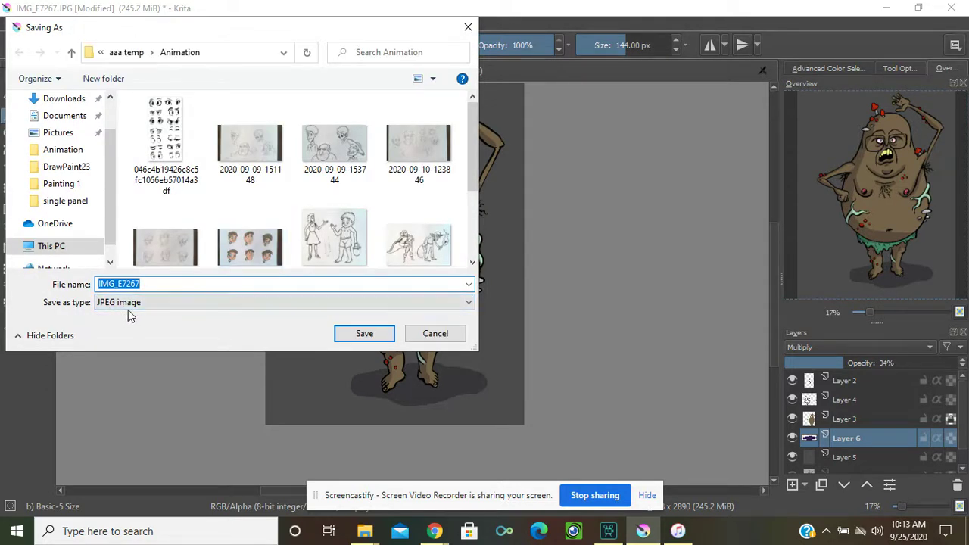
left_click(359, 336)
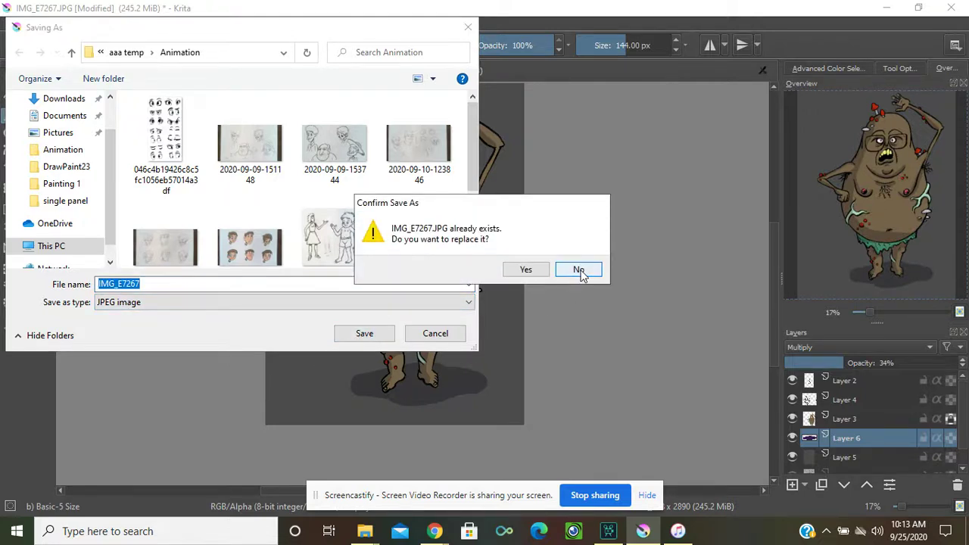
left_click(579, 271)
key("Return")
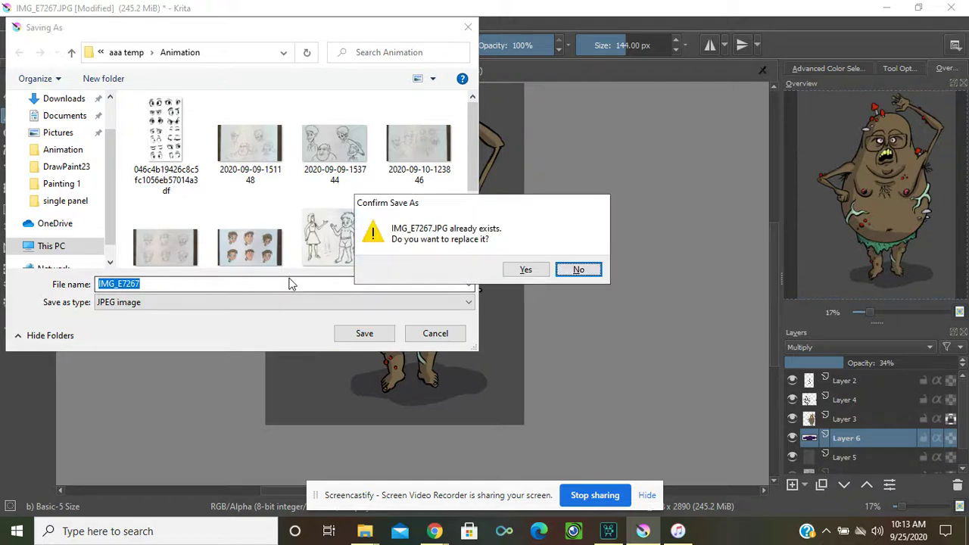
left_click(589, 269)
key("Return")
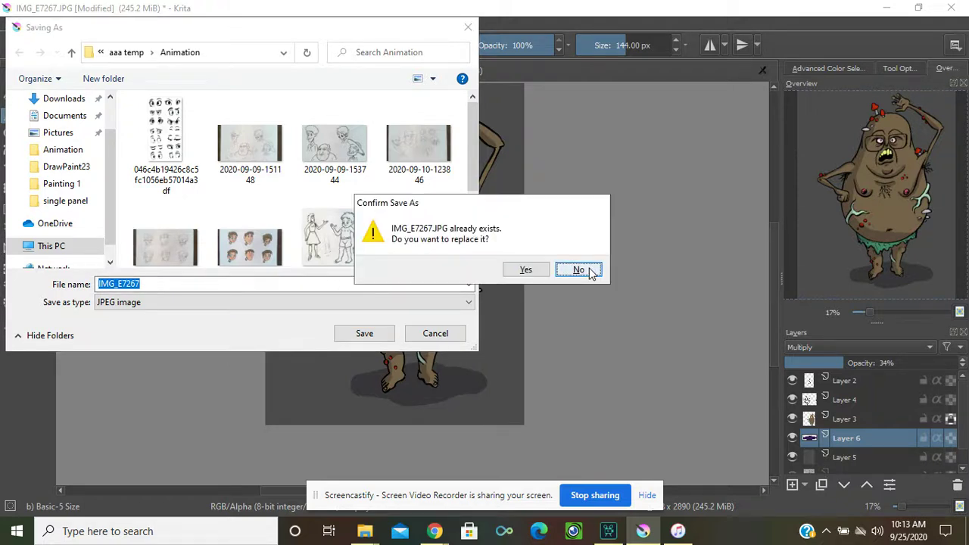
left_click(579, 270)
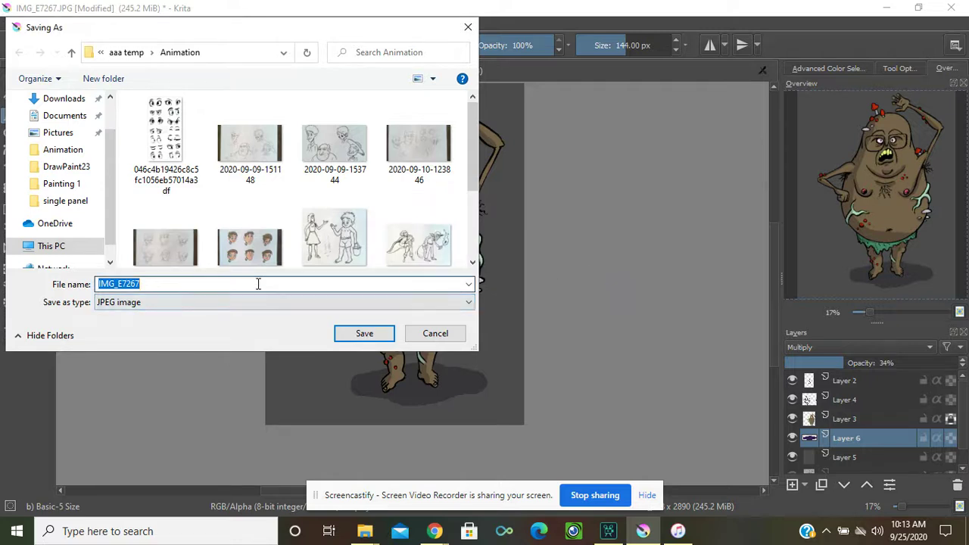
Name the file "swamp guy" and save it as a JPEG image at 80% quality in the Animation folder
left_click(146, 283)
key("BackSpace")
key("BackSpace")
key("BackSpace")
key("BackSpace")
key("BackSpace")
key("BackSpace")
key("BackSpace")
key("BackSpace")
key("BackSpace")
type("swamp guy")
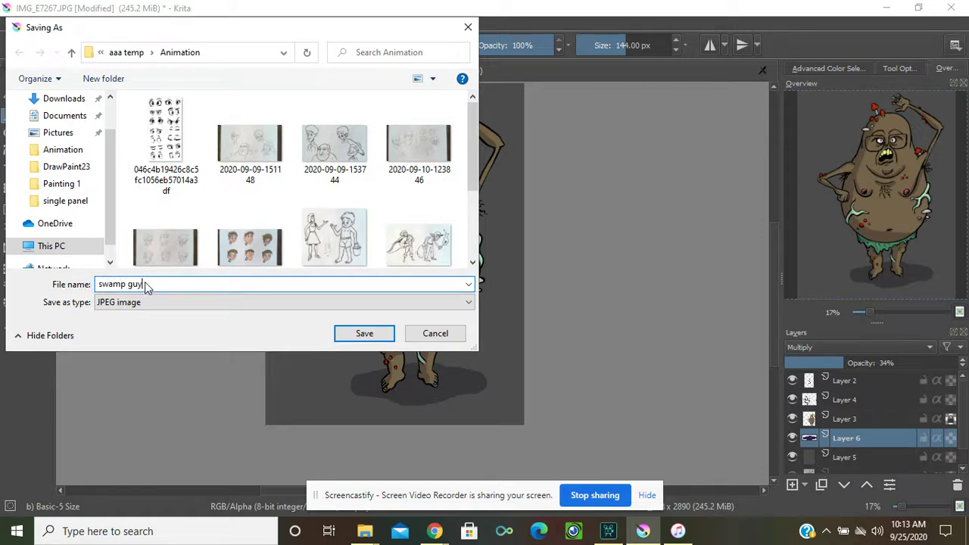
key("Return")
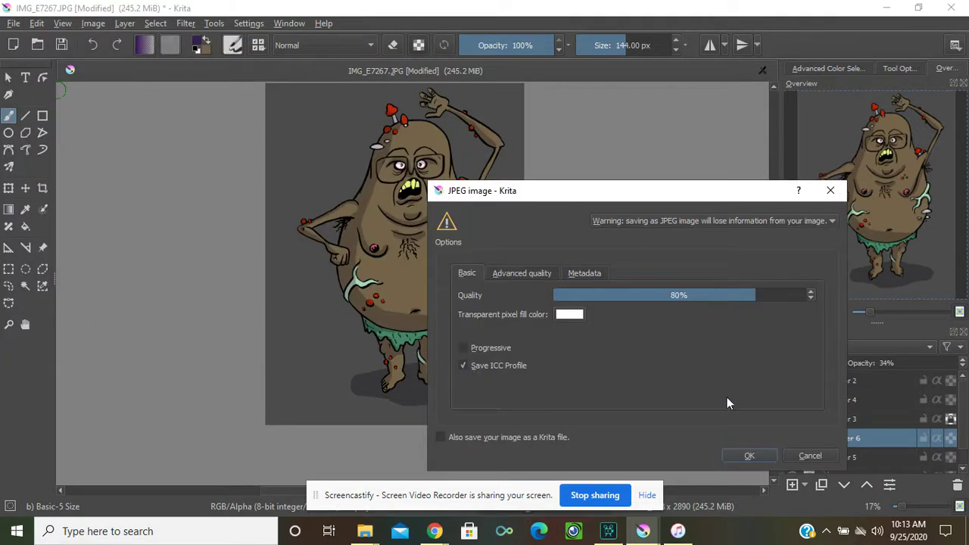
left_click(749, 456)
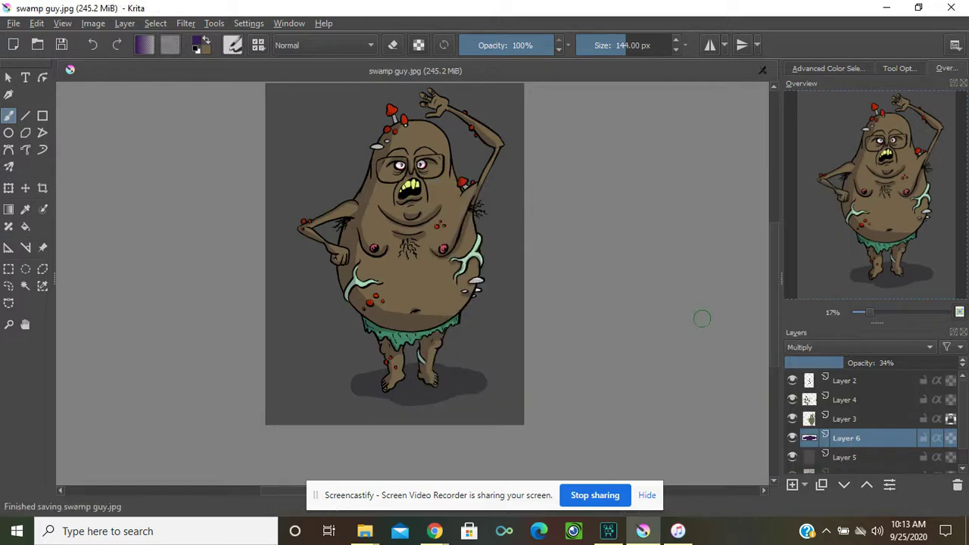